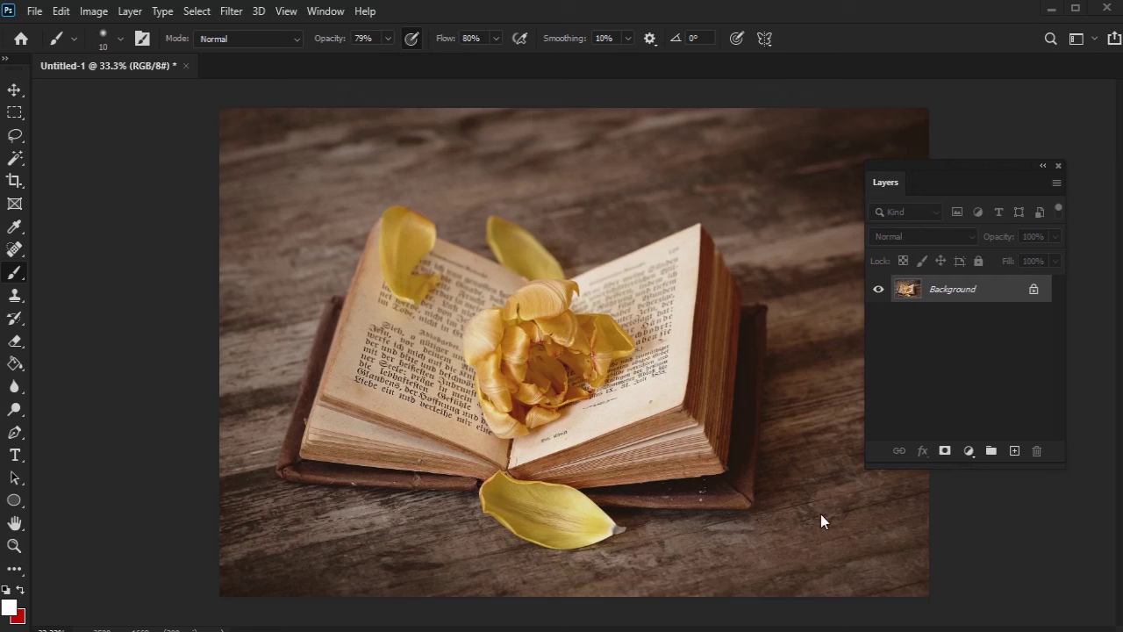
# Show the Brush Settings and Brushes panels and arrange them so the Layers panel stays visible.
pyautogui.click(326, 11)
pyautogui.click(404, 169)
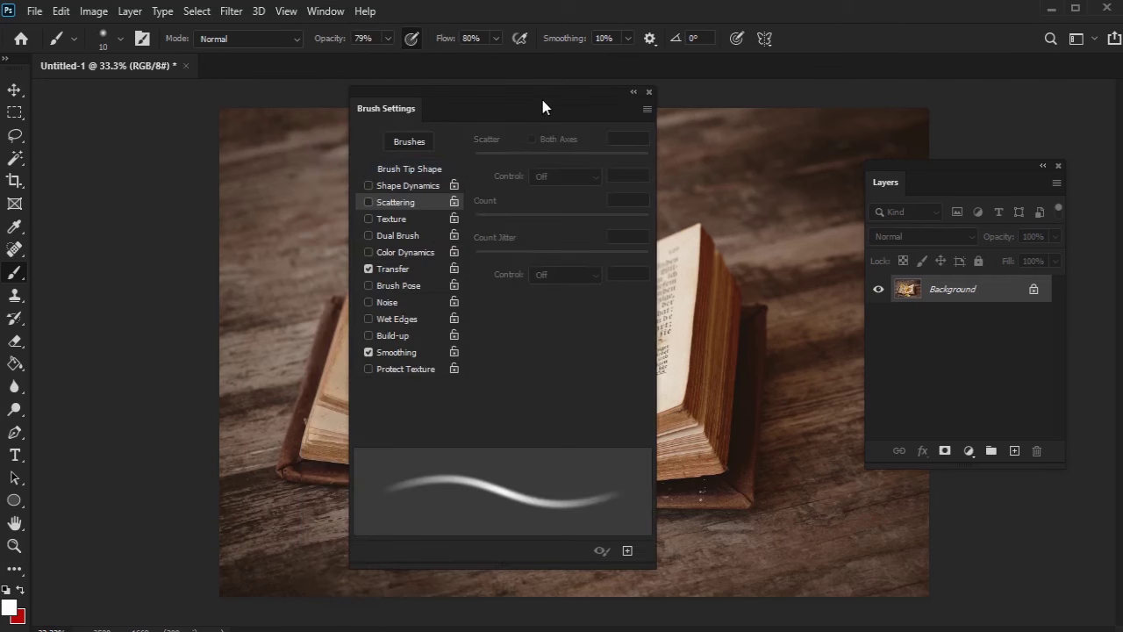
pyautogui.moveTo(540, 92); pyautogui.dragTo(759, 111)
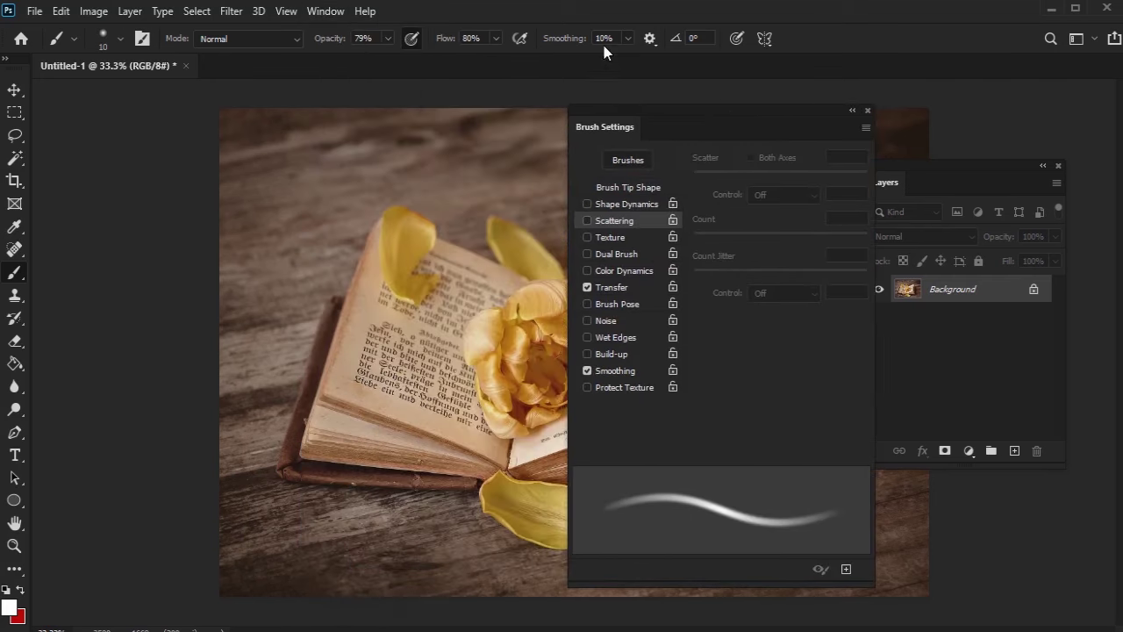
pyautogui.click(332, 11)
pyautogui.click(351, 182)
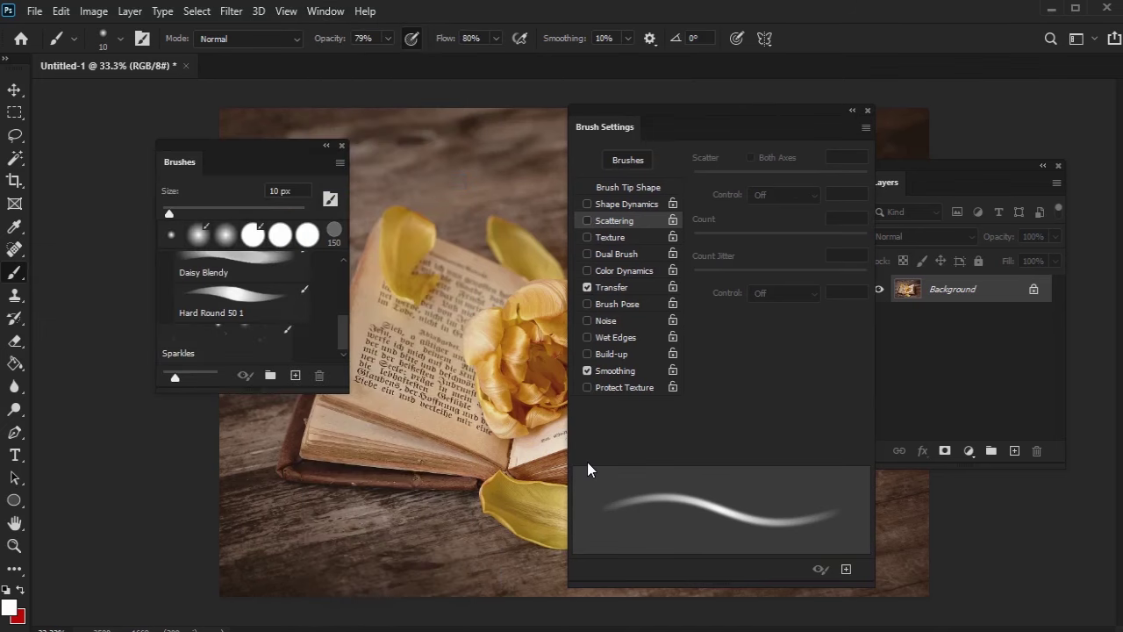
pyautogui.click(330, 200)
pyautogui.click(330, 201)
pyautogui.moveTo(684, 113); pyautogui.dragTo(530, 115)
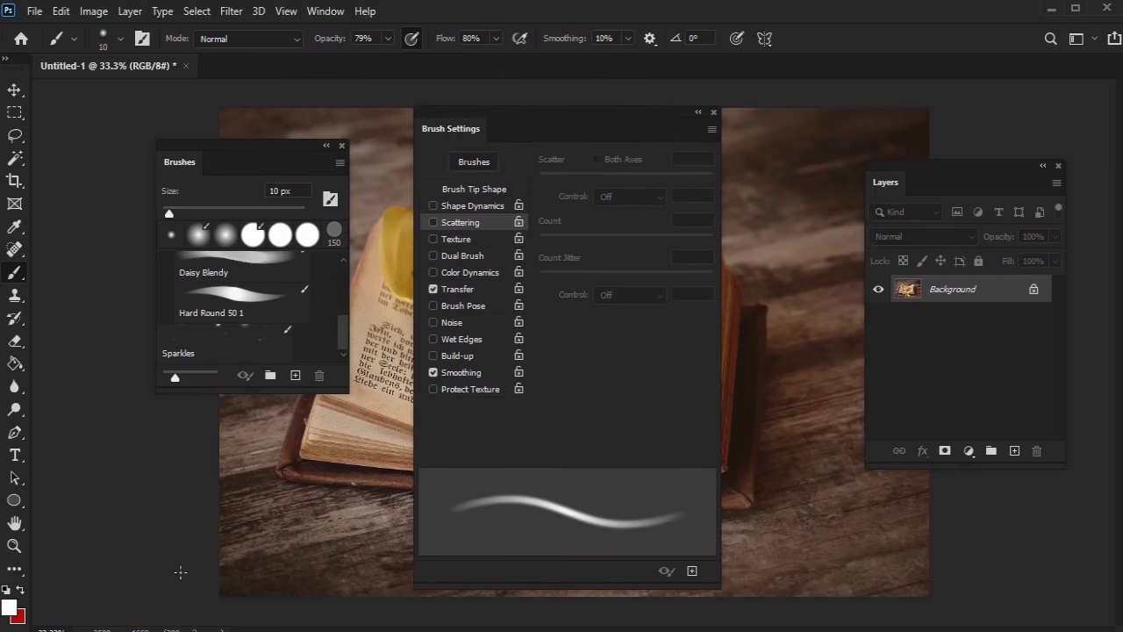
# Choose the soft round brush in the brush preset picker.
pyautogui.click(119, 41)
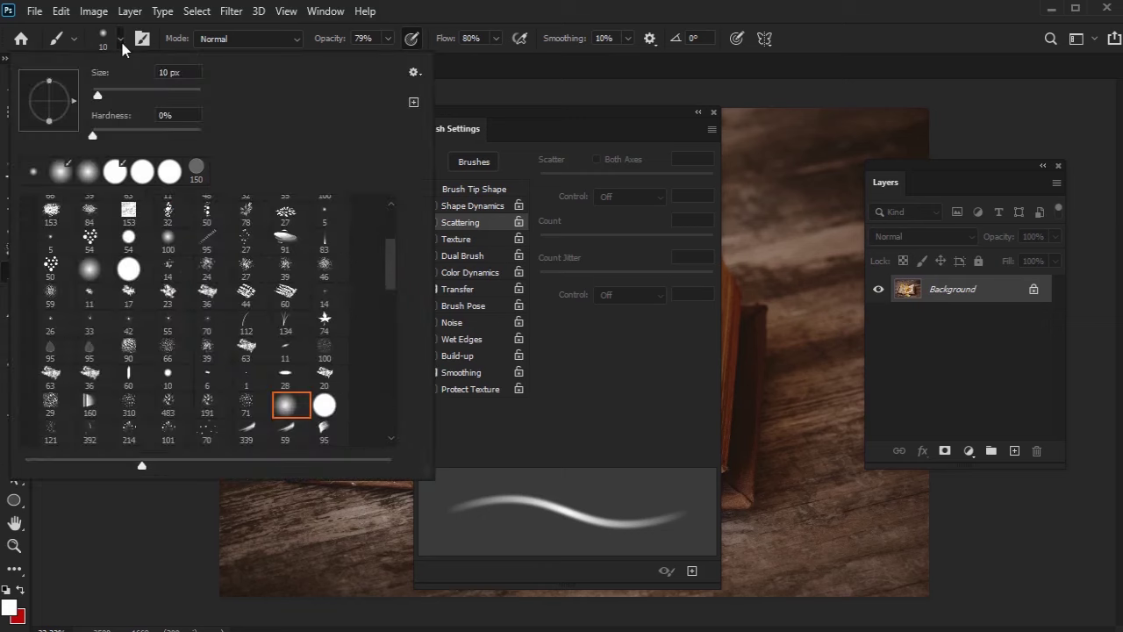
pyautogui.click(93, 269)
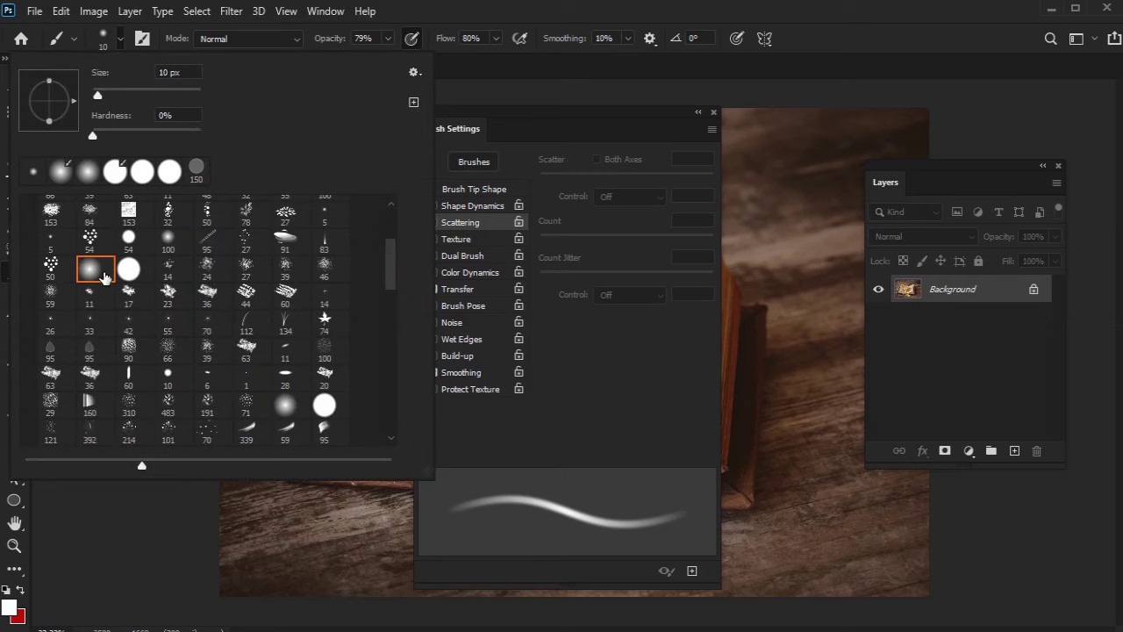
pyautogui.click(284, 411)
# In Brush Tip Shape, set spacing to 150% and brush size to 100 px.
pyautogui.click(162, 519)
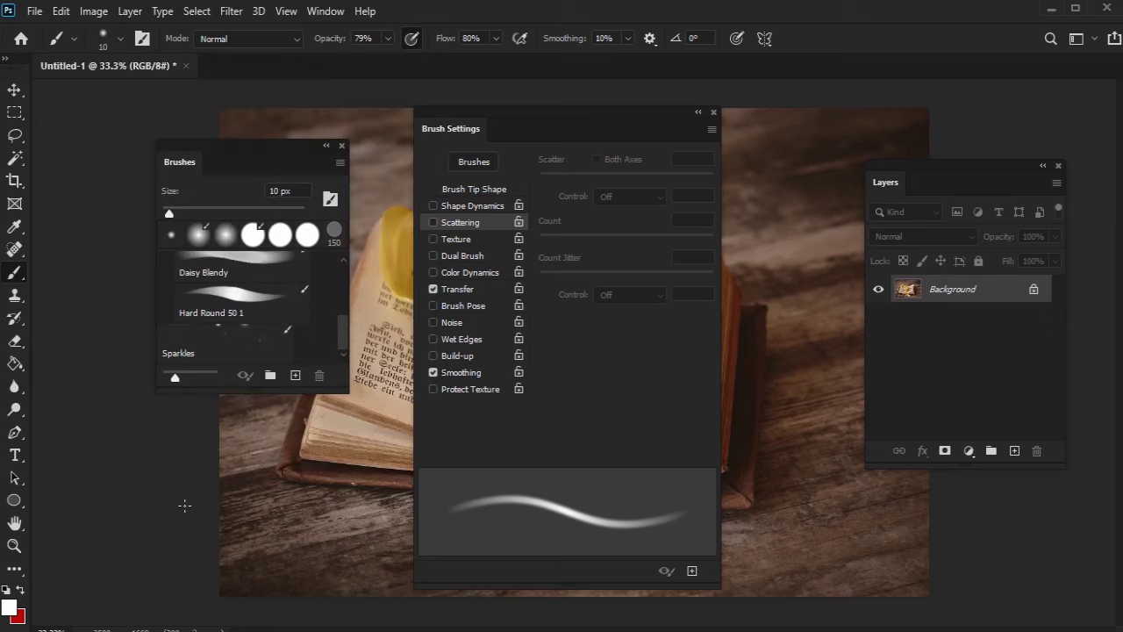
pyautogui.click(492, 190)
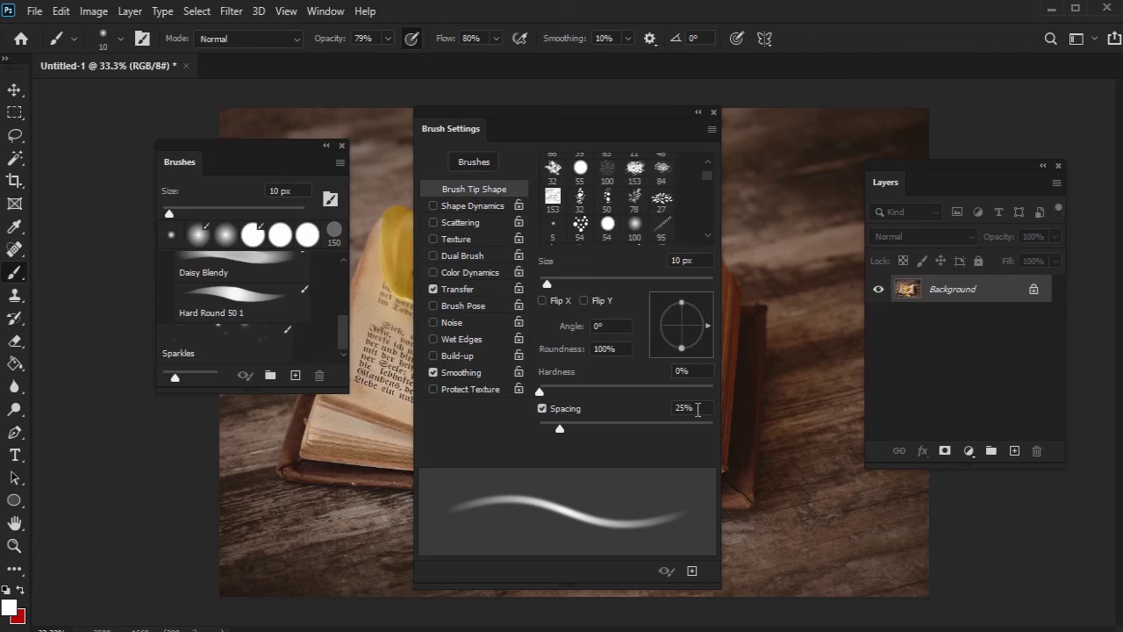
pyautogui.click(689, 407)
pyautogui.write('150')
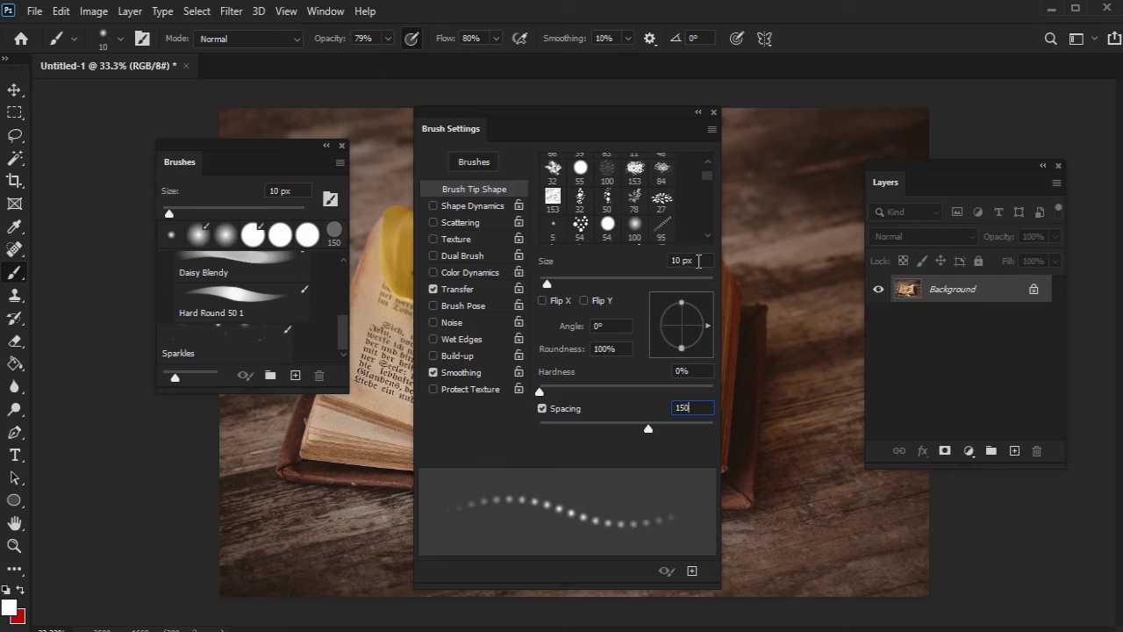
pyautogui.click(696, 262)
pyautogui.write('100')
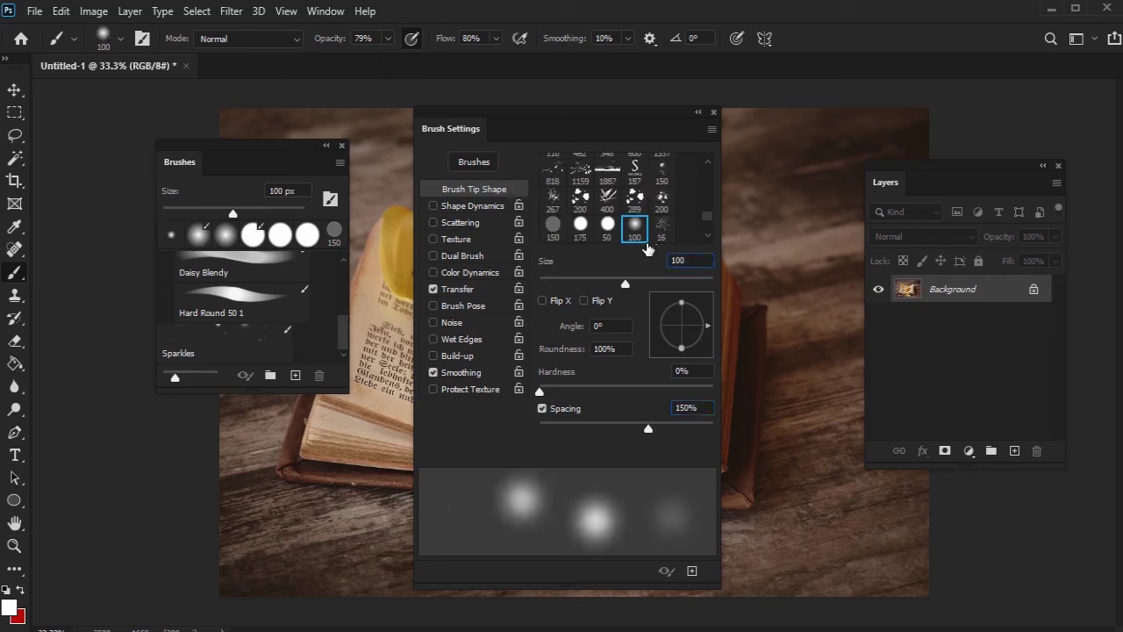
pyautogui.press('Return')
# Enable Shape Dynamics with 100% size jitter controlled by Pen Pressure and 100% angle jitter.
pyautogui.click(496, 207)
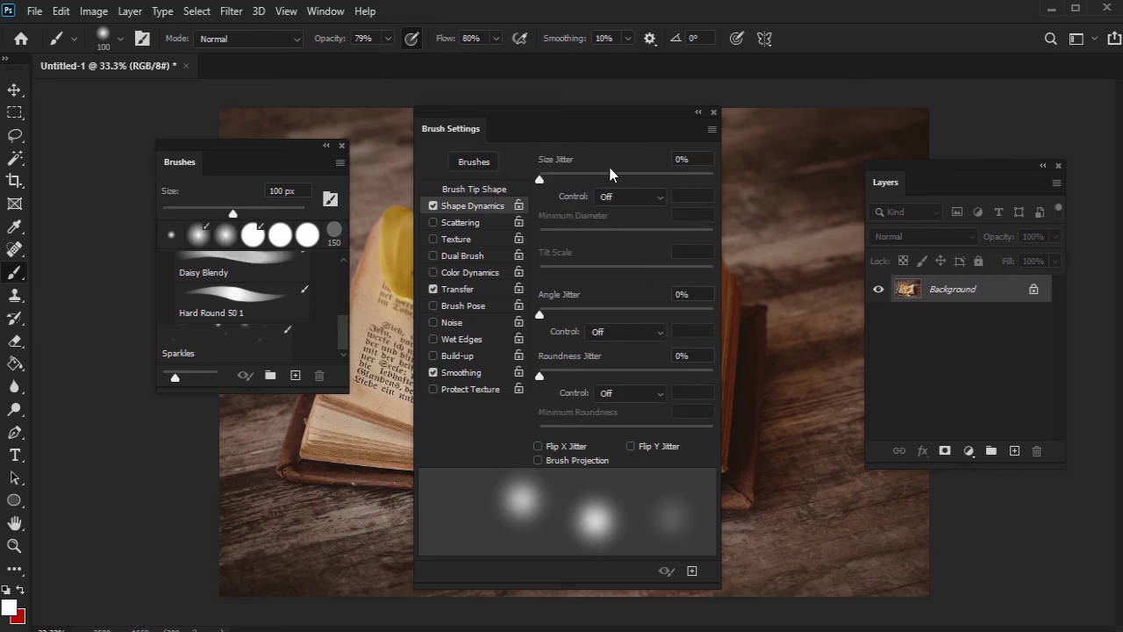
pyautogui.click(691, 160)
pyautogui.write('100')
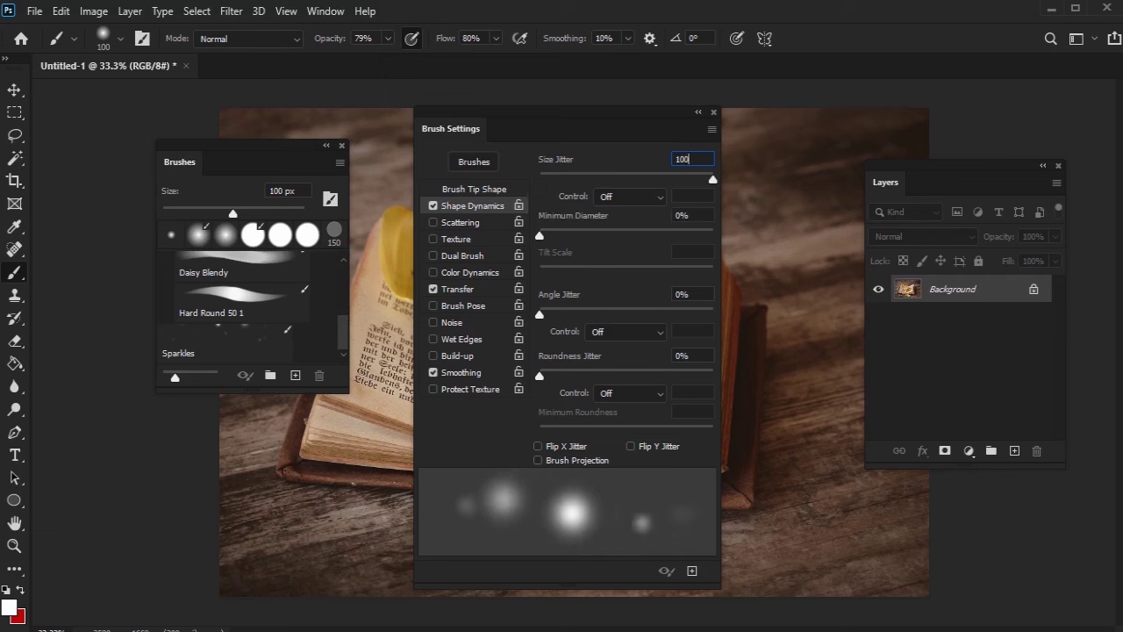
pyautogui.click(650, 198)
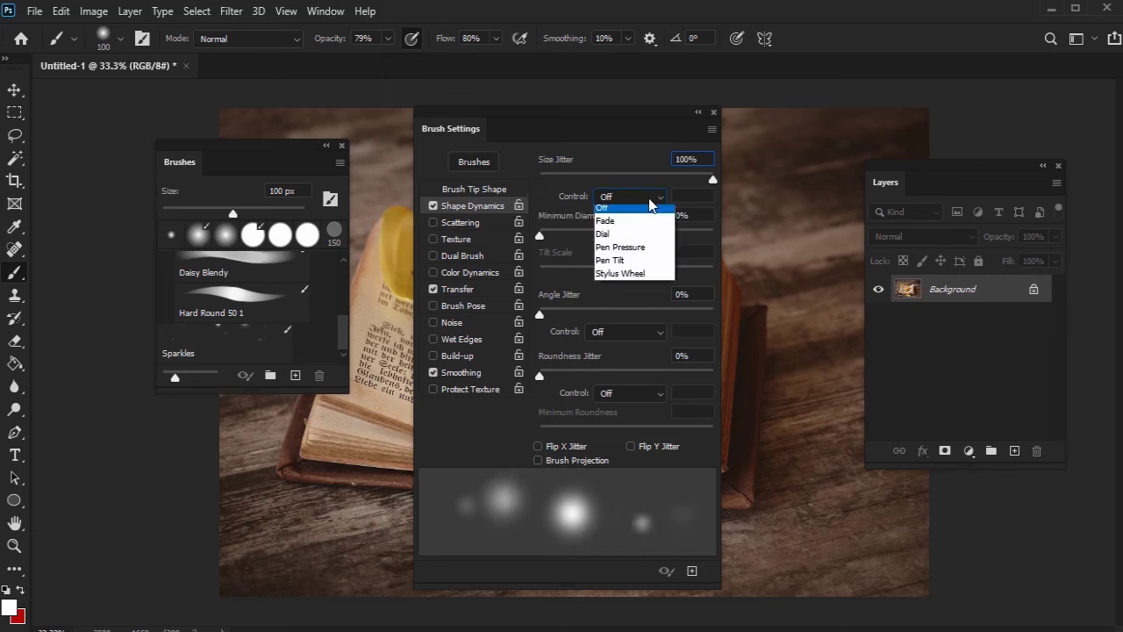
pyautogui.click(637, 252)
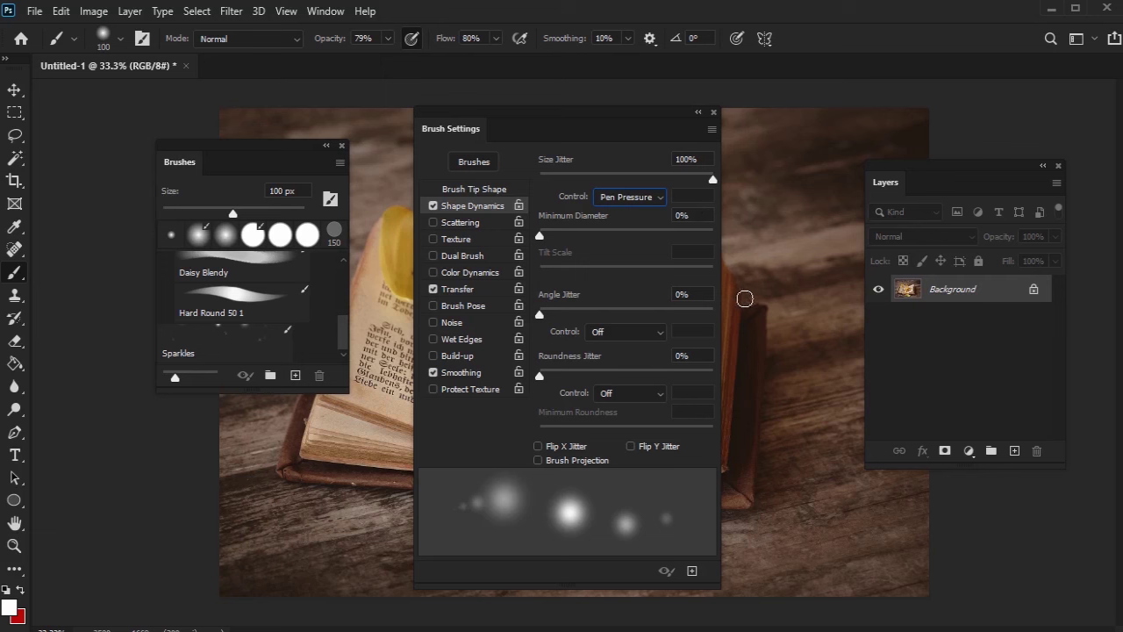
pyautogui.click(684, 296)
pyautogui.write('100')
pyautogui.press('Return')
pyautogui.click(702, 356)
pyautogui.click(484, 223)
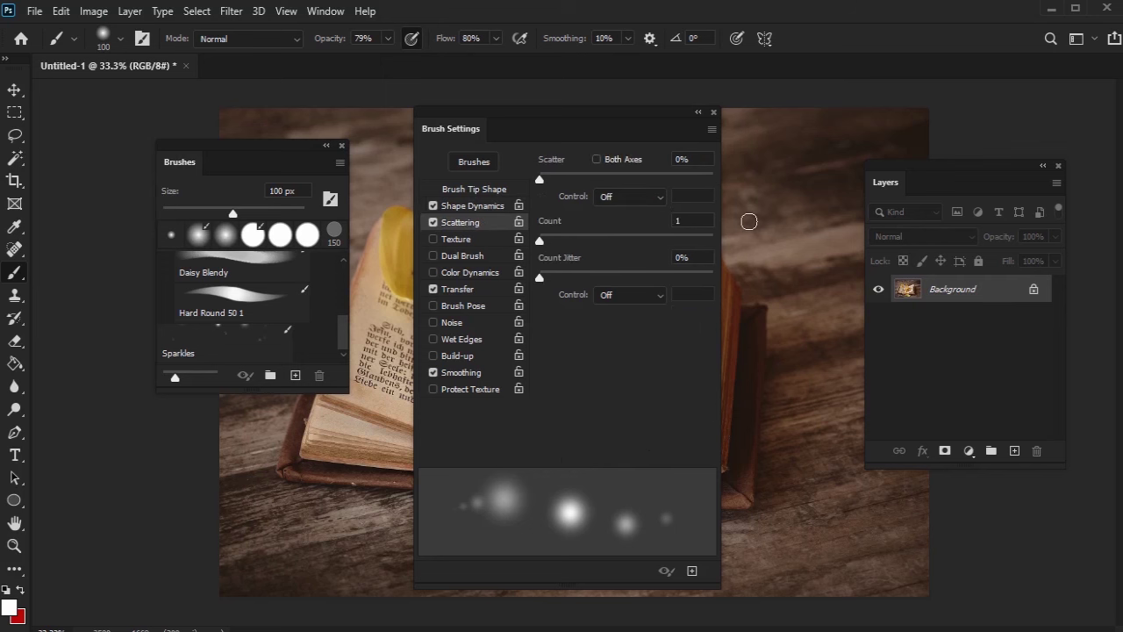
# Set Scatter to 1000% and save the brush as a new preset named 'Sparkles'.
pyautogui.moveTo(539, 179); pyautogui.dragTo(730, 184)
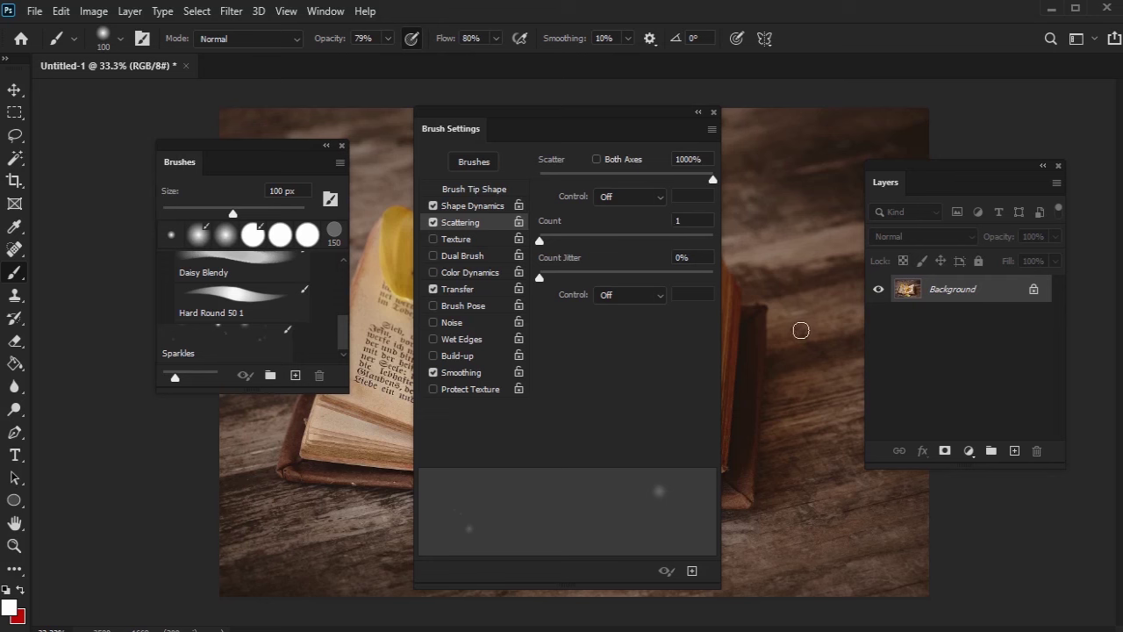
pyautogui.click(711, 130)
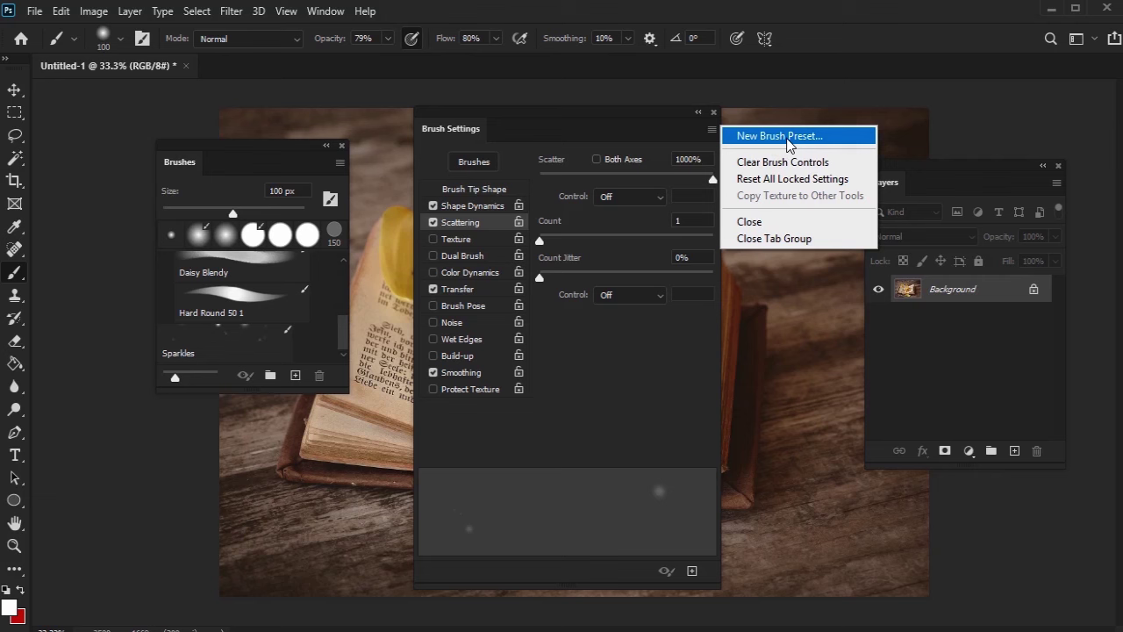
pyautogui.click(808, 139)
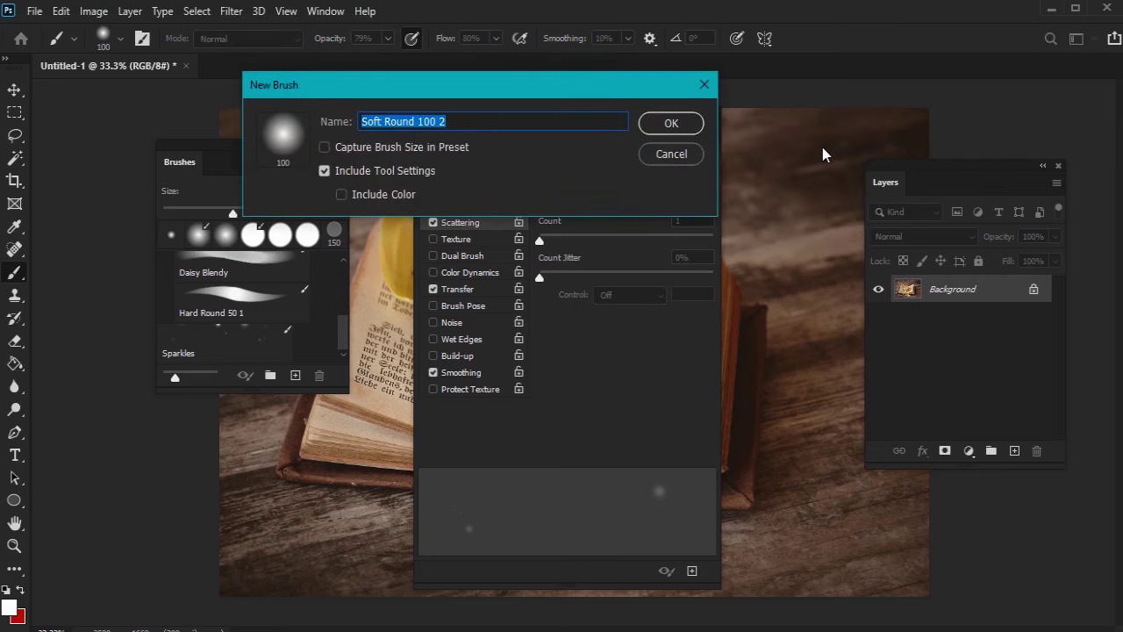
pyautogui.write('Spar')
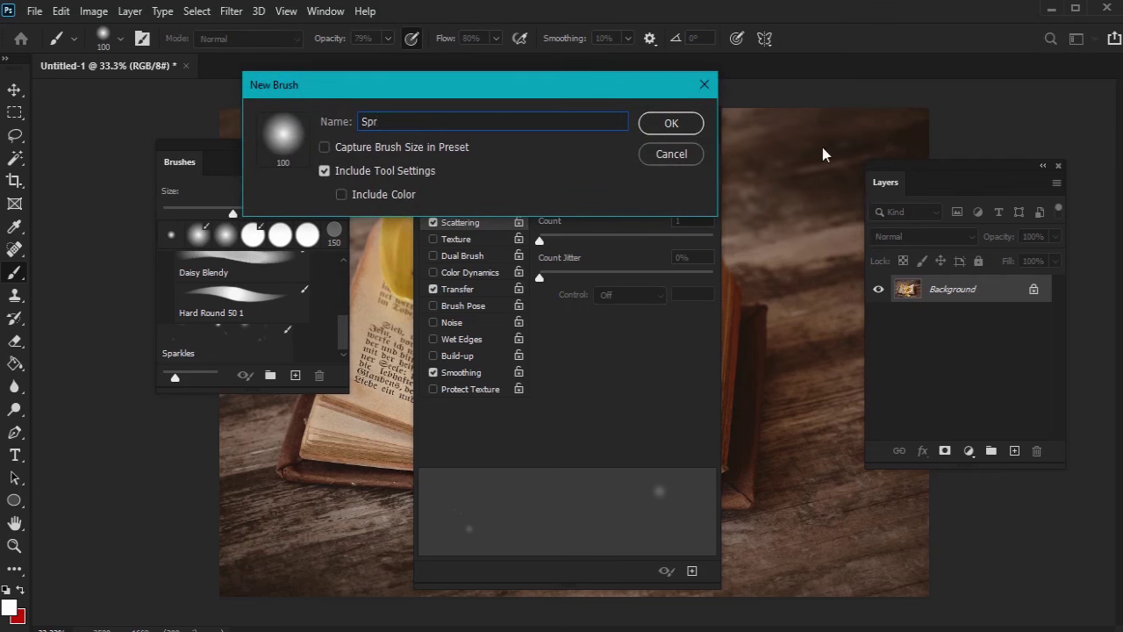
pyautogui.write('kles')
pyautogui.press('Return')
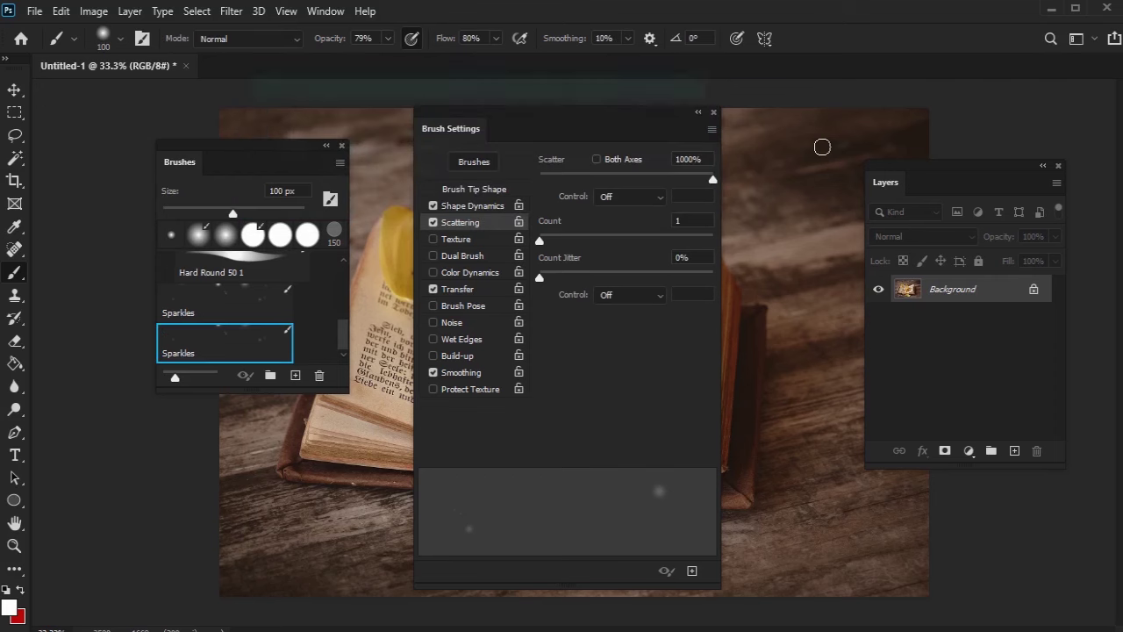
pyautogui.click(714, 113)
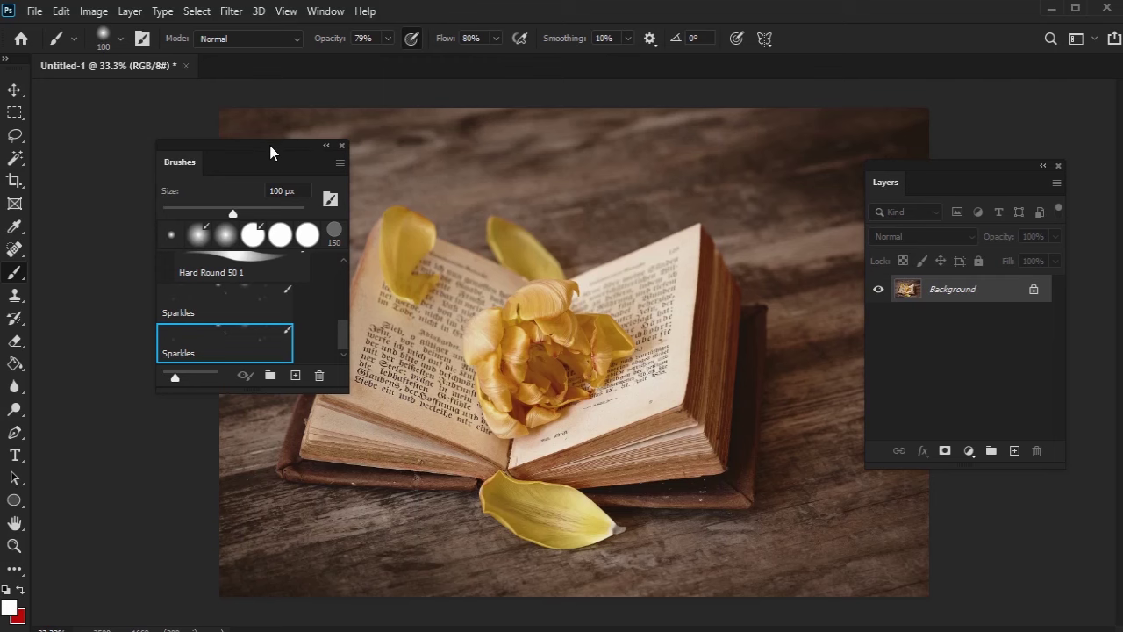
# Dock the Brushes panel at lower left and add a new layer named 'Sparkles Small 1'.
pyautogui.moveTo(269, 143); pyautogui.dragTo(141, 241)
pyautogui.click(1015, 450)
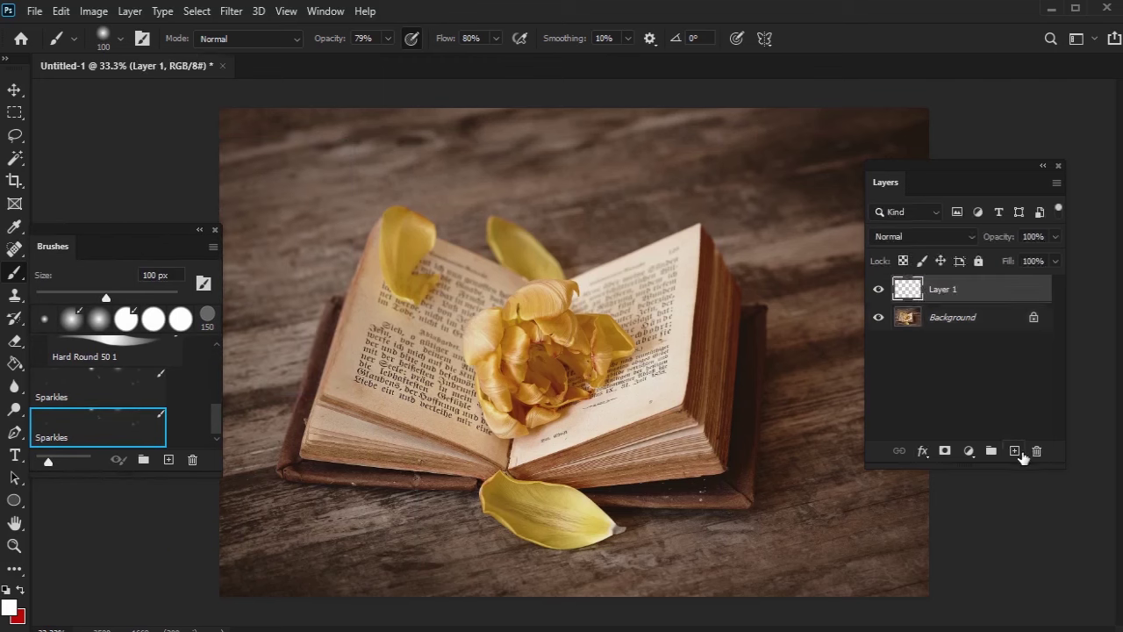
pyautogui.doubleClick(944, 290)
pyautogui.write('Sparkles Small 1')
pyautogui.press('Return')
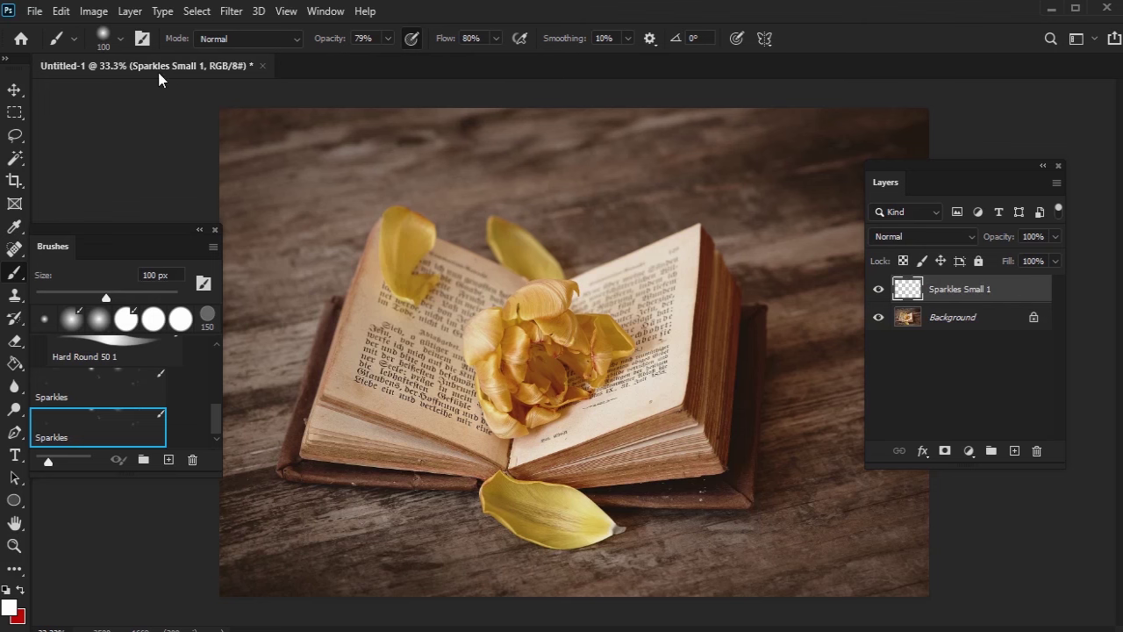
# Set the brush size to 10 px and the foreground colour to white for the sparkles.
pyautogui.click(119, 38)
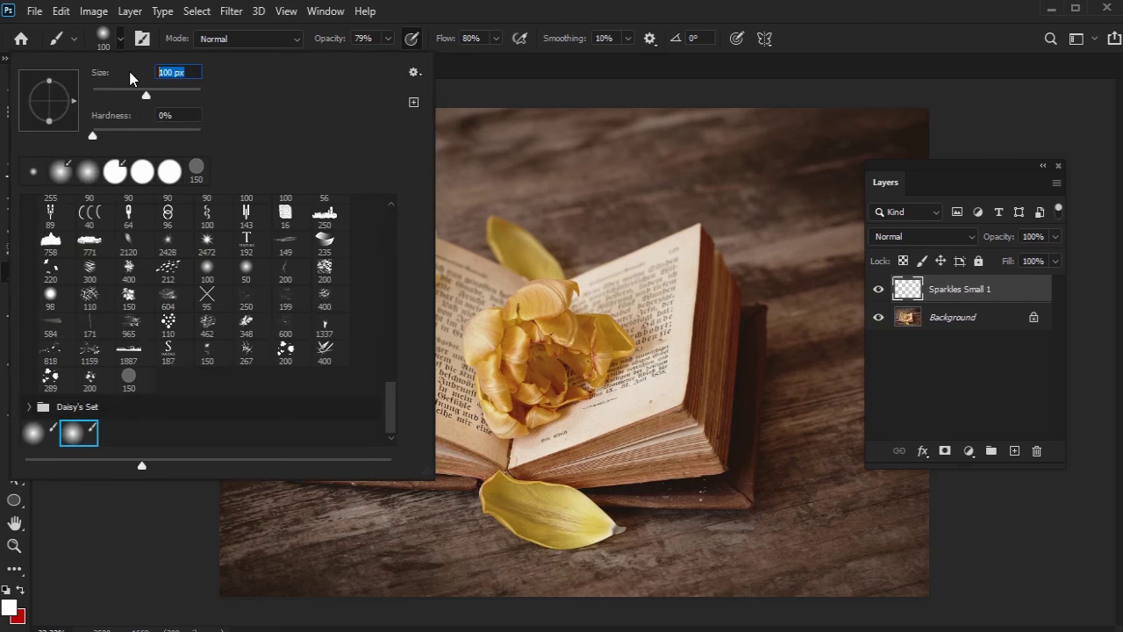
pyautogui.write('10')
pyautogui.press('Return')
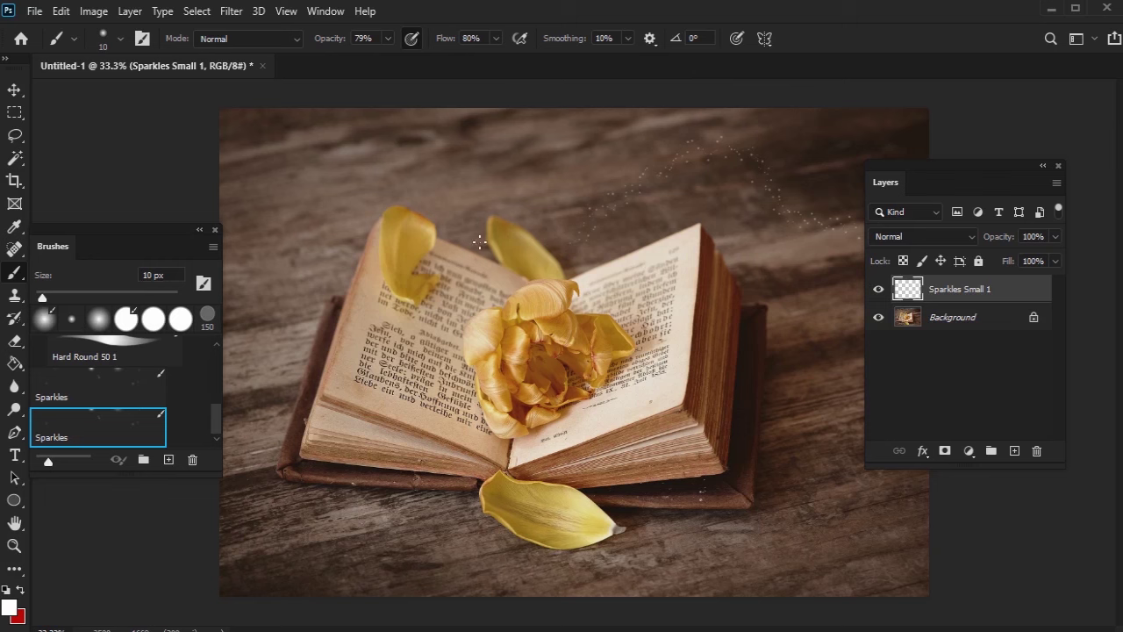
pyautogui.click(11, 605)
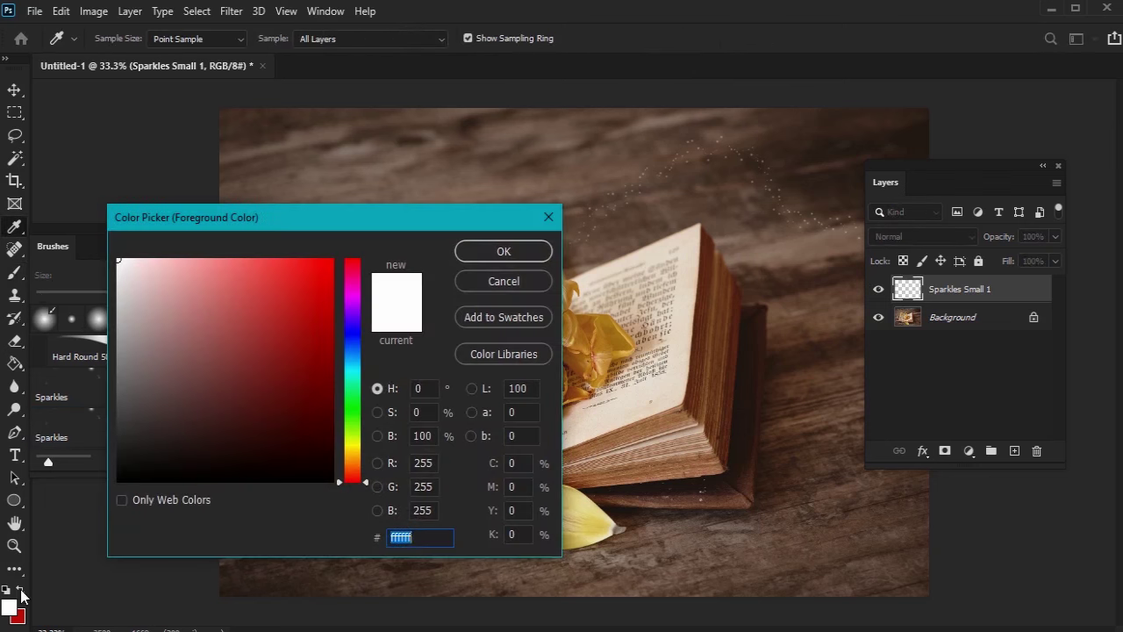
pyautogui.click(522, 252)
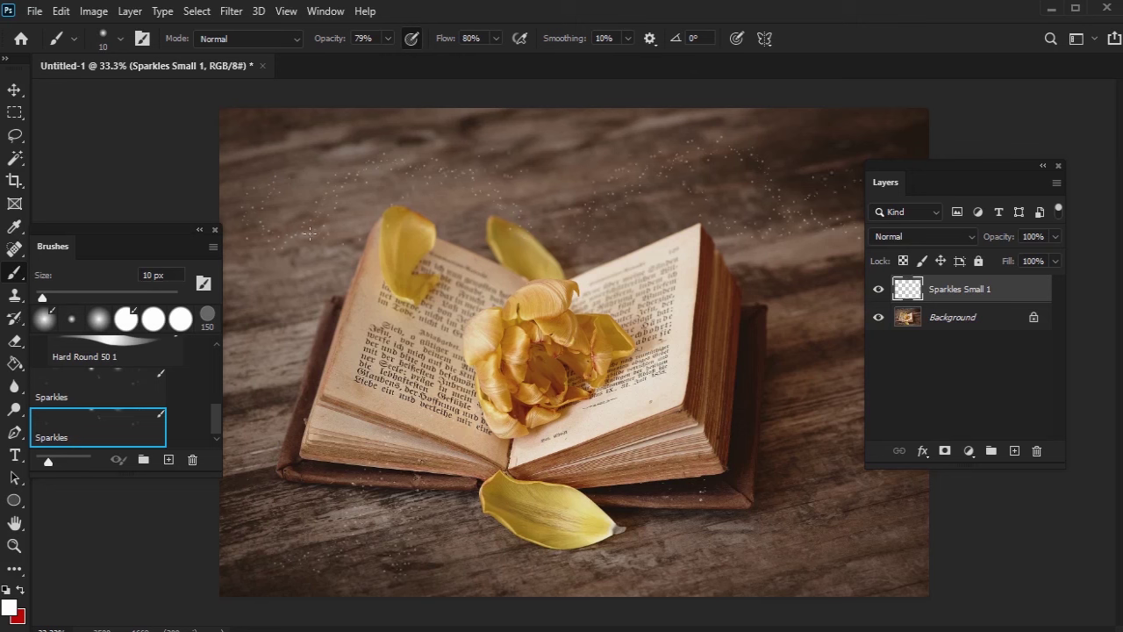
pyautogui.click(1014, 451)
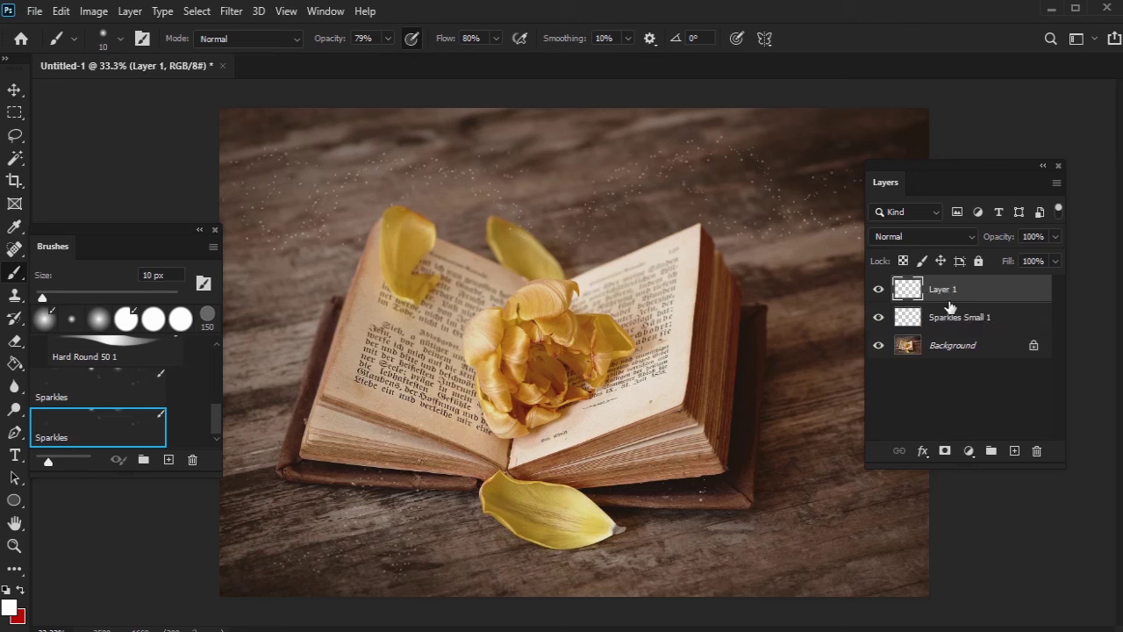
# Rename the new layer 'Sparkles Smal 2' and move it below Sparkles Small 1.
pyautogui.doubleClick(951, 293)
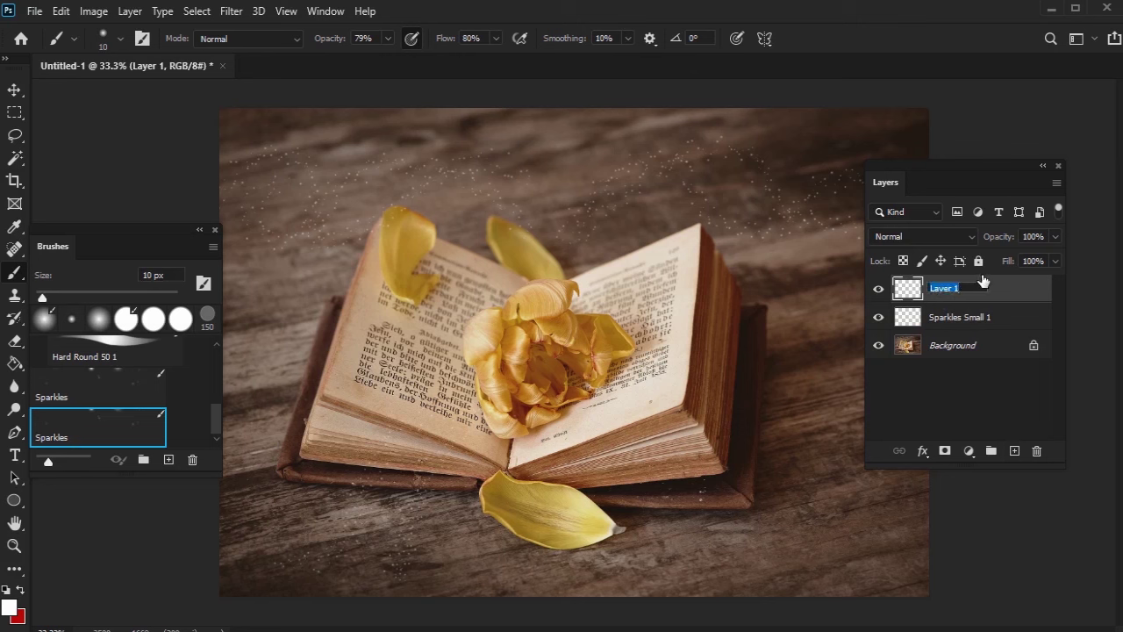
pyautogui.write('Sparkles Smal 2')
pyautogui.press('Return')
pyautogui.moveTo(985, 293); pyautogui.dragTo(1009, 325)
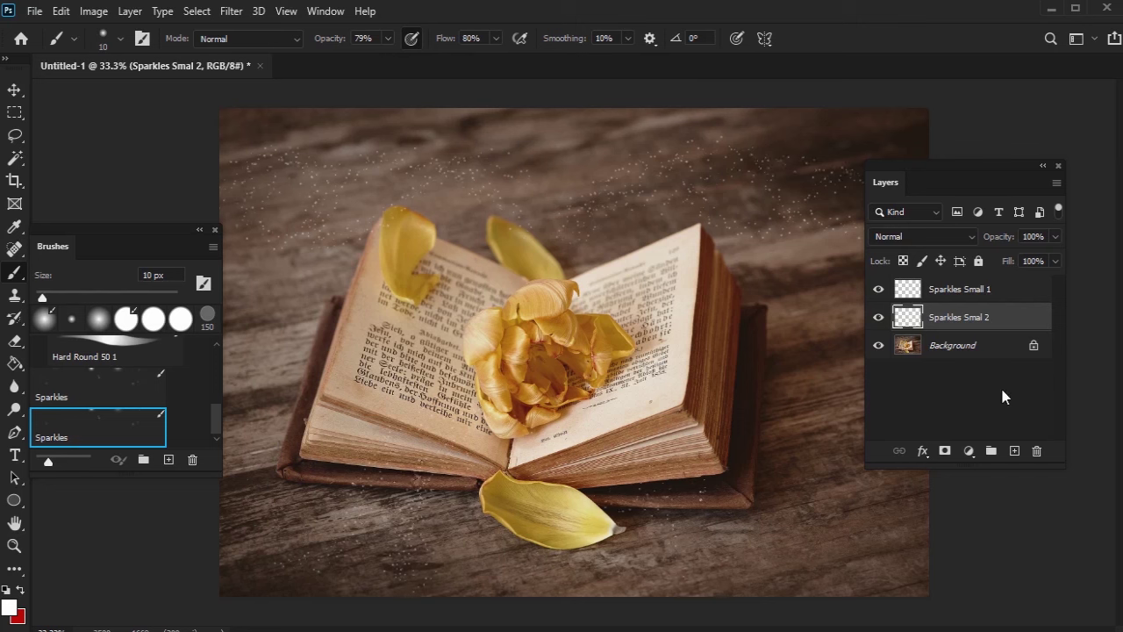
pyautogui.click(1015, 452)
# Move the new layer below Sparkles Smal 2 and name it 'Sparkles Medium 1'.
pyautogui.moveTo(999, 321); pyautogui.dragTo(1002, 360)
pyautogui.doubleClick(944, 345)
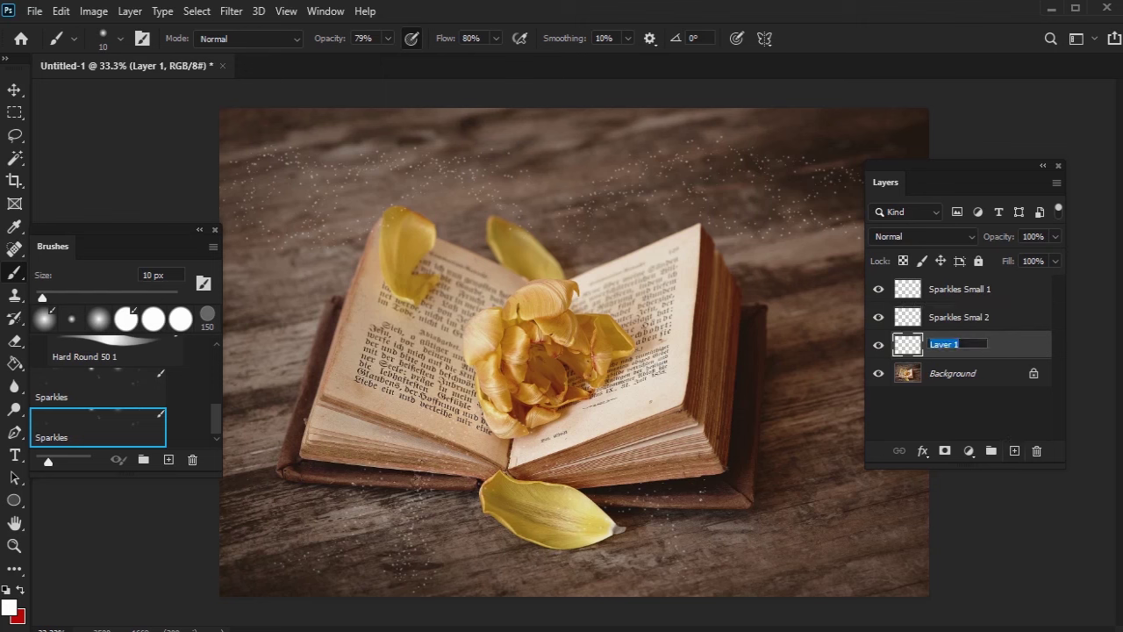
pyautogui.write('Sparkles Medium 1')
pyautogui.press('Return')
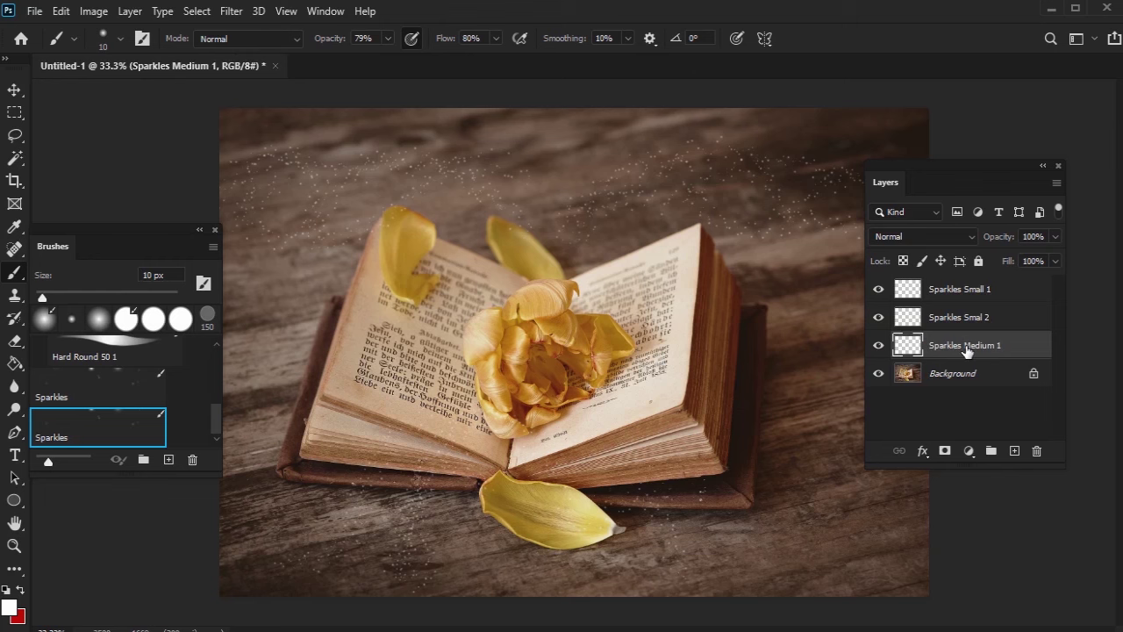
# Enlarge the brush to 36 px and paint sparkles along the top of the photo.
pyautogui.click(120, 42)
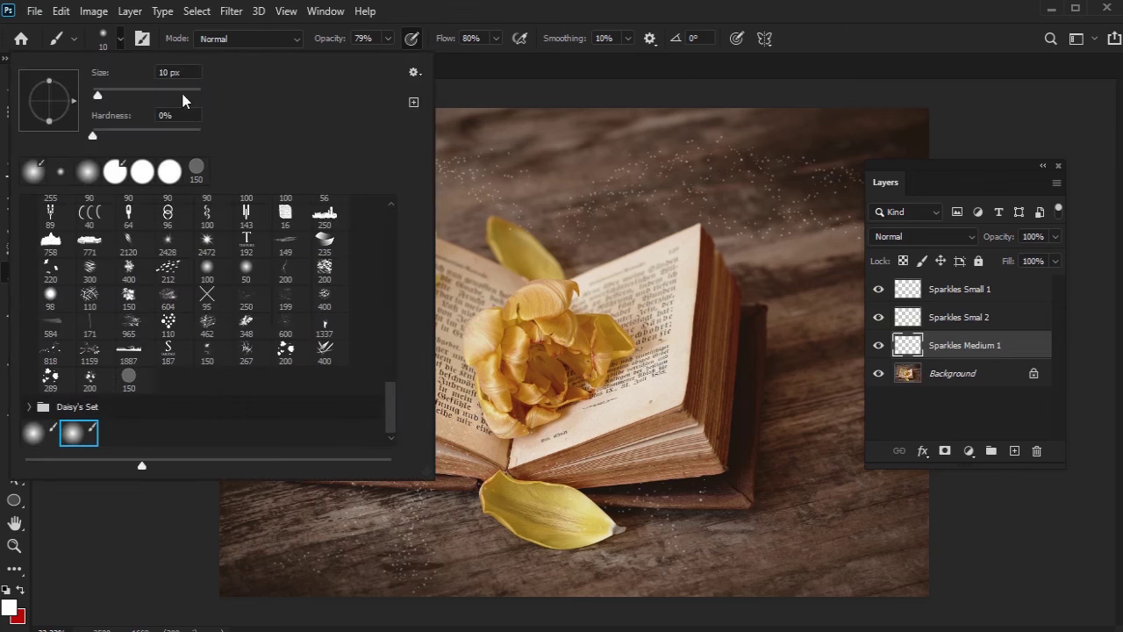
pyautogui.moveTo(98, 98); pyautogui.dragTo(110, 100)
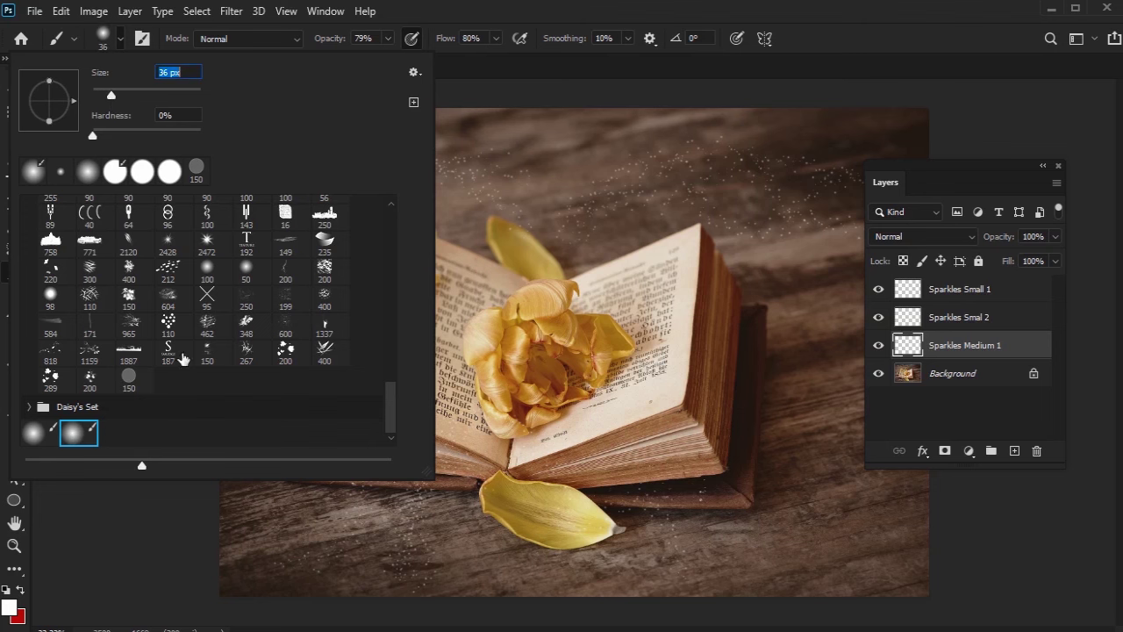
pyautogui.press('Return')
pyautogui.moveTo(557, 274)
pyautogui.mouseDown()
pyautogui.moveTo(615, 219)
pyautogui.moveTo(737, 171)
pyautogui.moveTo(526, 250)
pyautogui.moveTo(283, 185)
pyautogui.moveTo(596, 412)
pyautogui.moveTo(386, 492)
pyautogui.moveTo(491, 452)
pyautogui.moveTo(787, 586)
pyautogui.mouseUp()
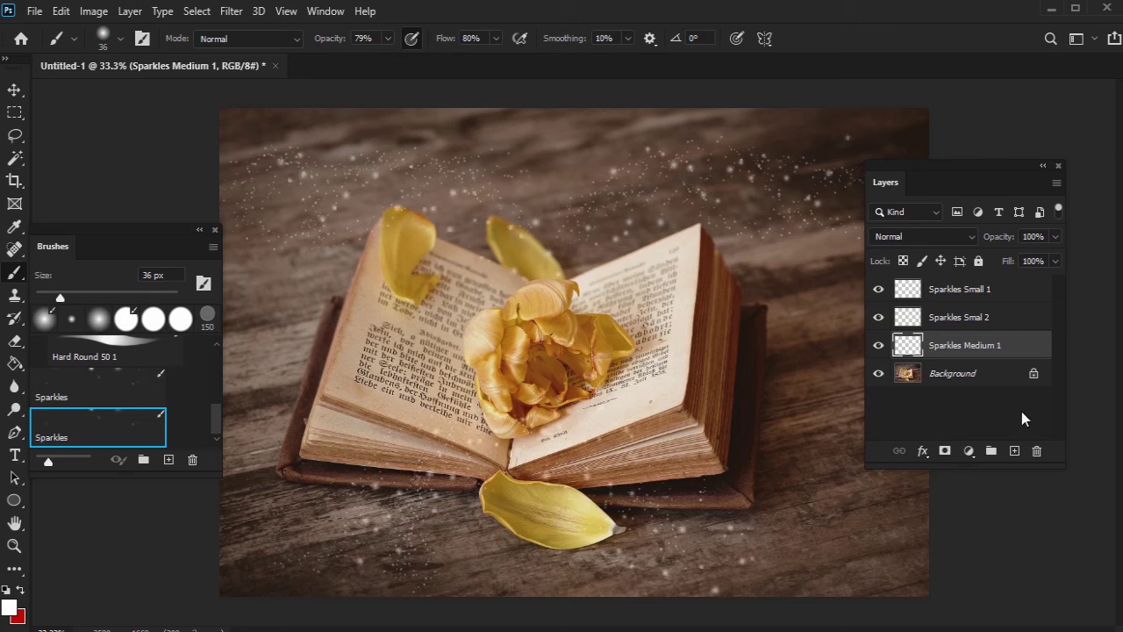
# Add a new layer above Background named 'Sparkles Medium 2'.
pyautogui.click(991, 376)
pyautogui.click(1015, 450)
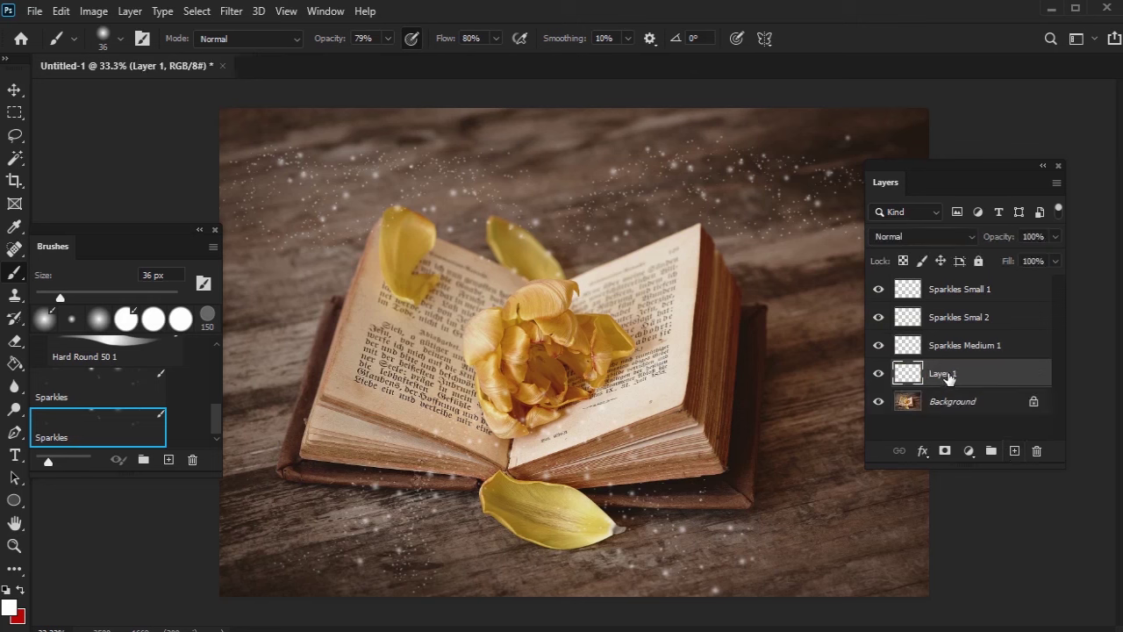
pyautogui.doubleClick(955, 373)
pyautogui.write('Spark')
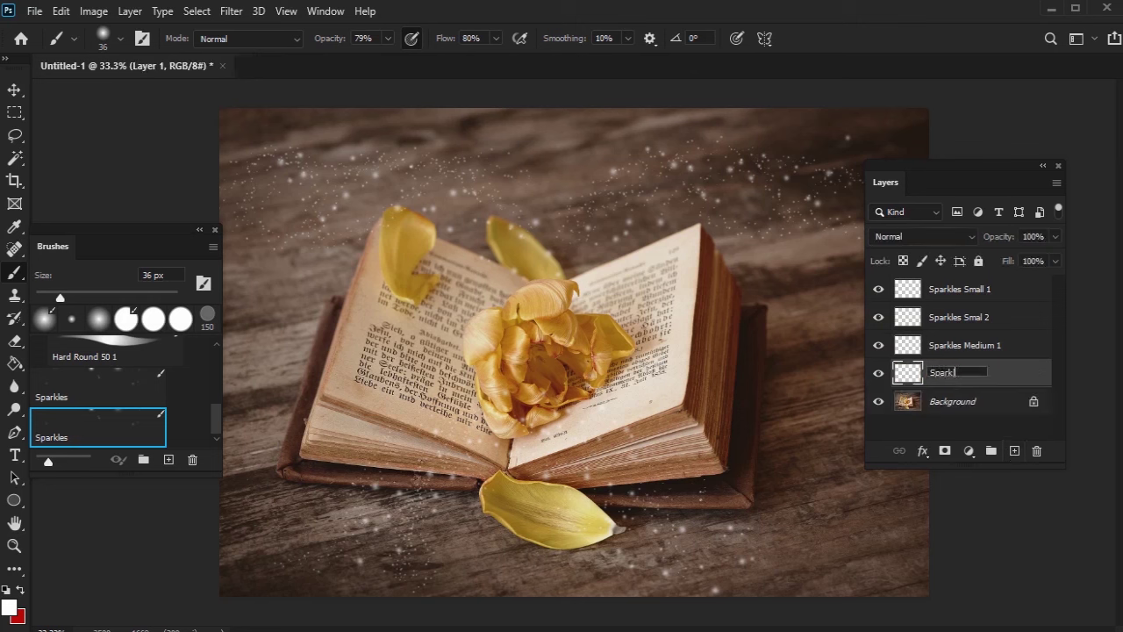
pyautogui.write('les Medium 2')
pyautogui.press('Return')
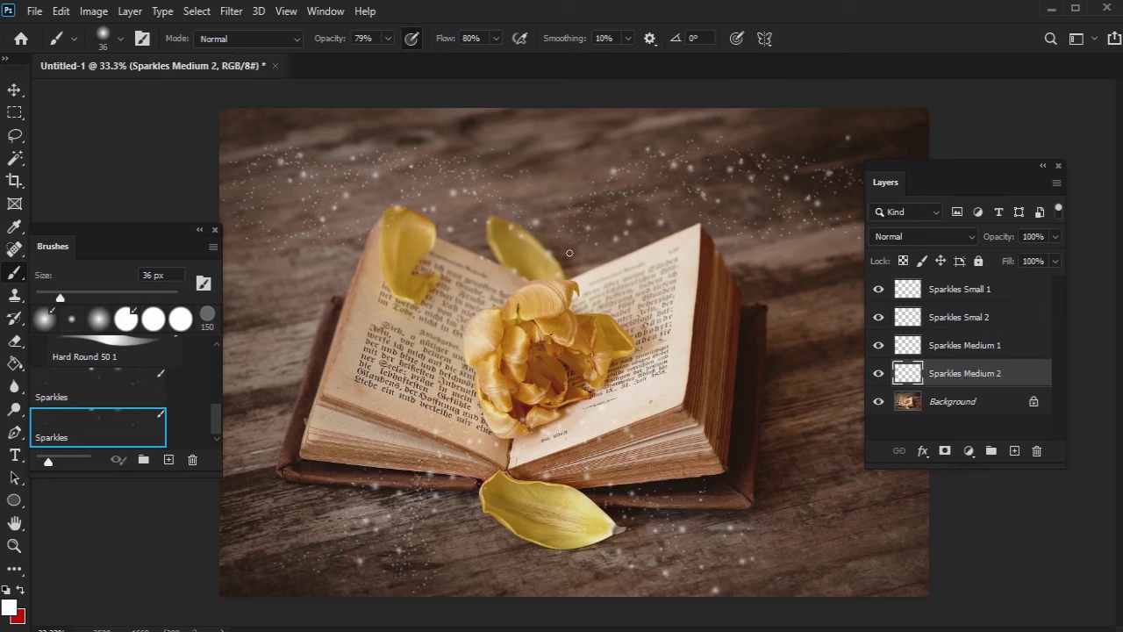
# Paint sparkles across the upper area and from the book onto the table, then shrink the brush to 26 px.
pyautogui.moveTo(570, 253); pyautogui.dragTo(876, 143)
pyautogui.moveTo(508, 258); pyautogui.dragTo(244, 185)
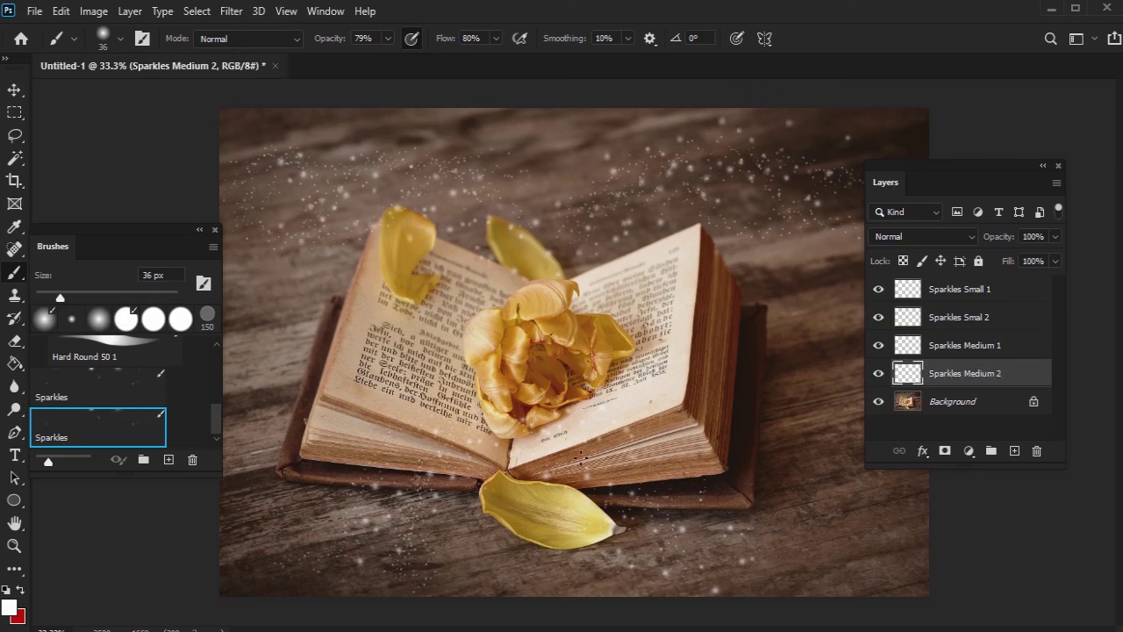
pyautogui.moveTo(578, 455)
pyautogui.mouseDown()
pyautogui.moveTo(439, 485)
pyautogui.moveTo(603, 476)
pyautogui.moveTo(801, 568)
pyautogui.mouseUp()
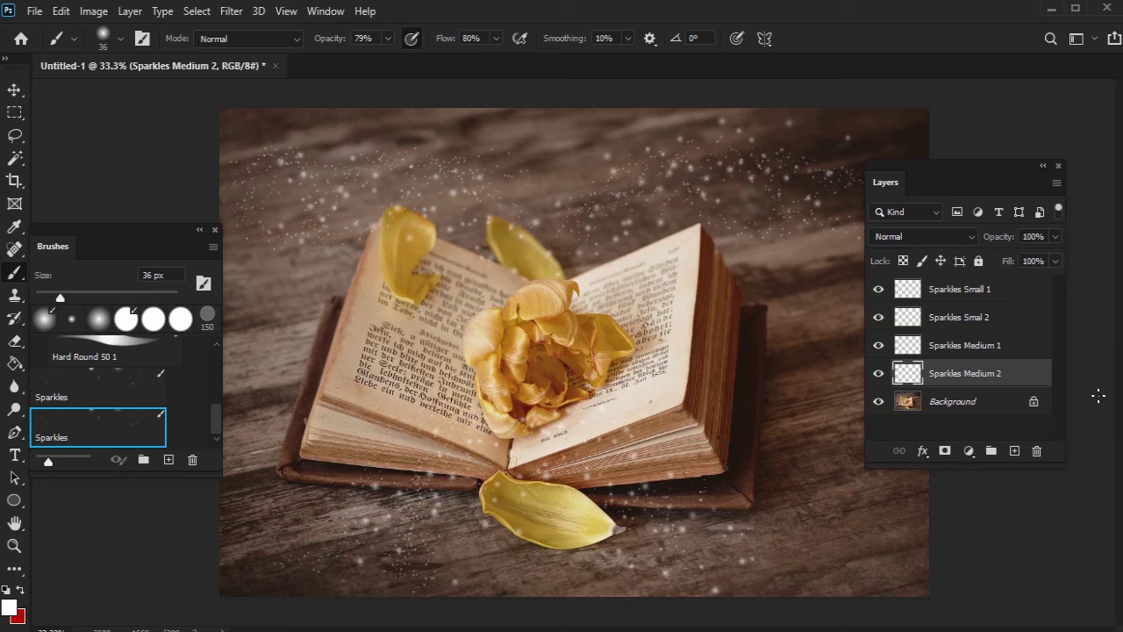
pyautogui.click(123, 40)
pyautogui.moveTo(116, 95); pyautogui.dragTo(106, 95)
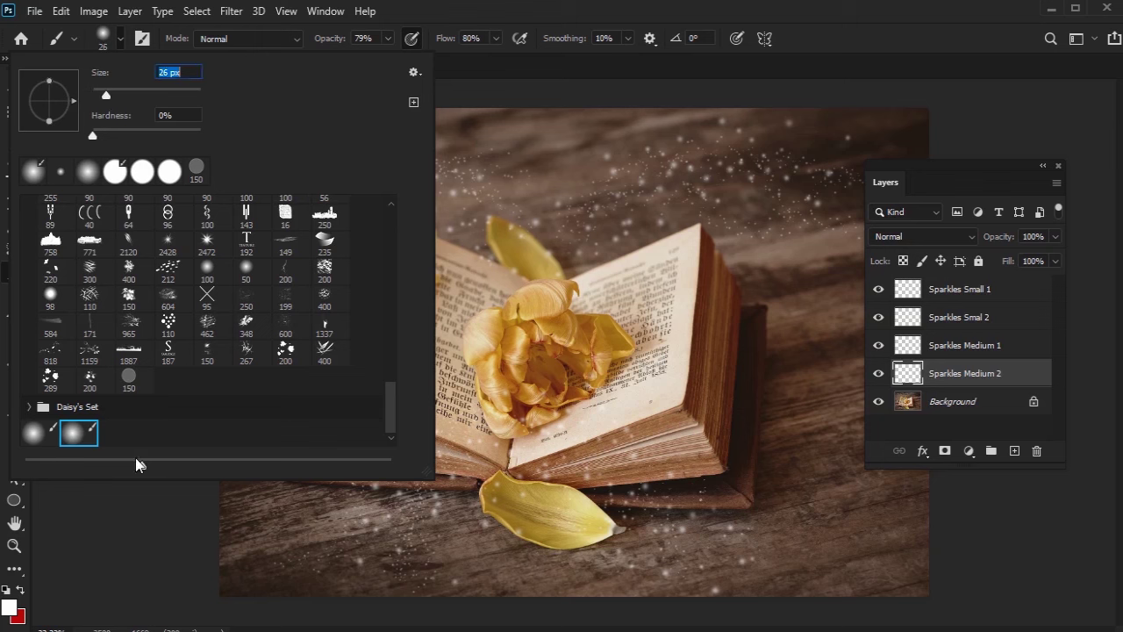
pyautogui.click(143, 543)
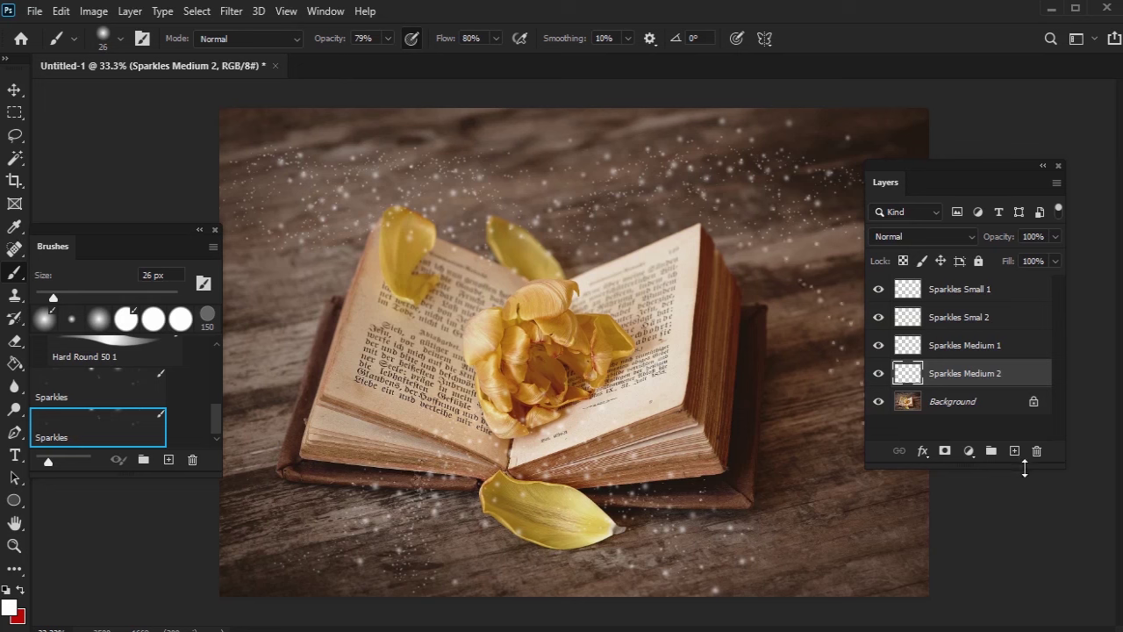
# Add a new layer above Background named 'Sparkles Large 1'.
pyautogui.click(991, 404)
pyautogui.hotkey('ctrl', 'shift', 'alt', 'n')
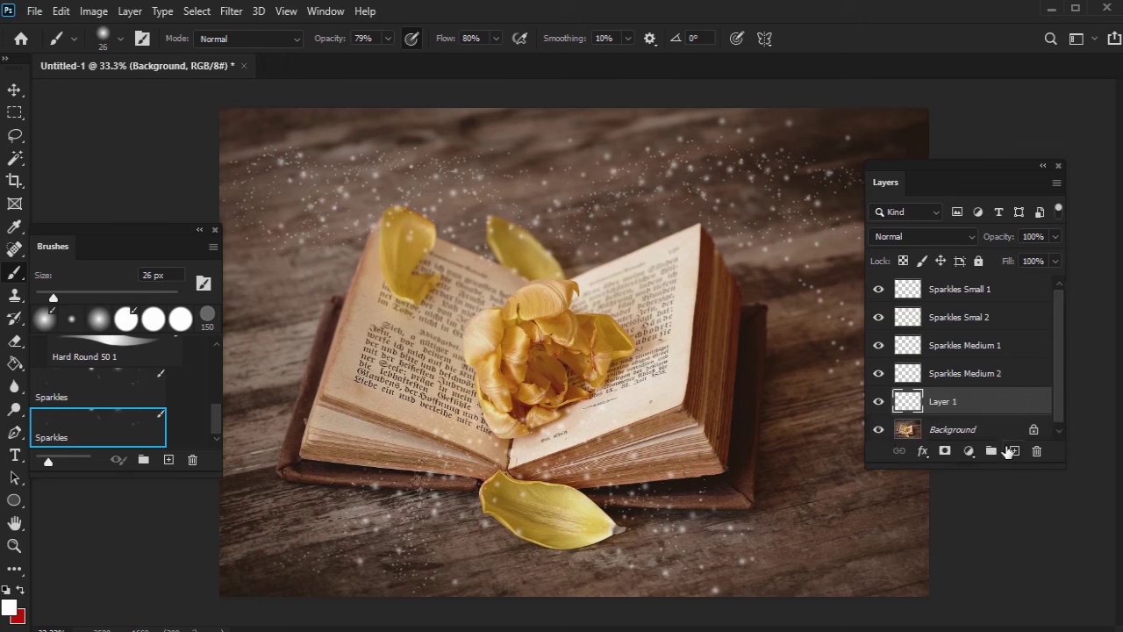
pyautogui.doubleClick(946, 402)
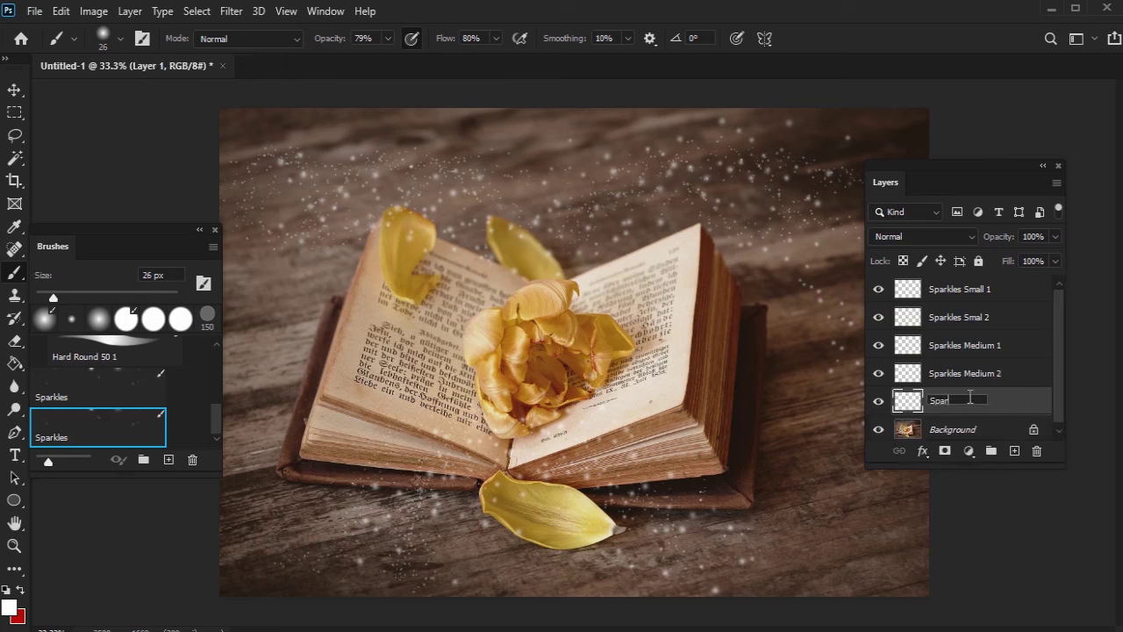
pyautogui.write('1')
pyautogui.press('Return')
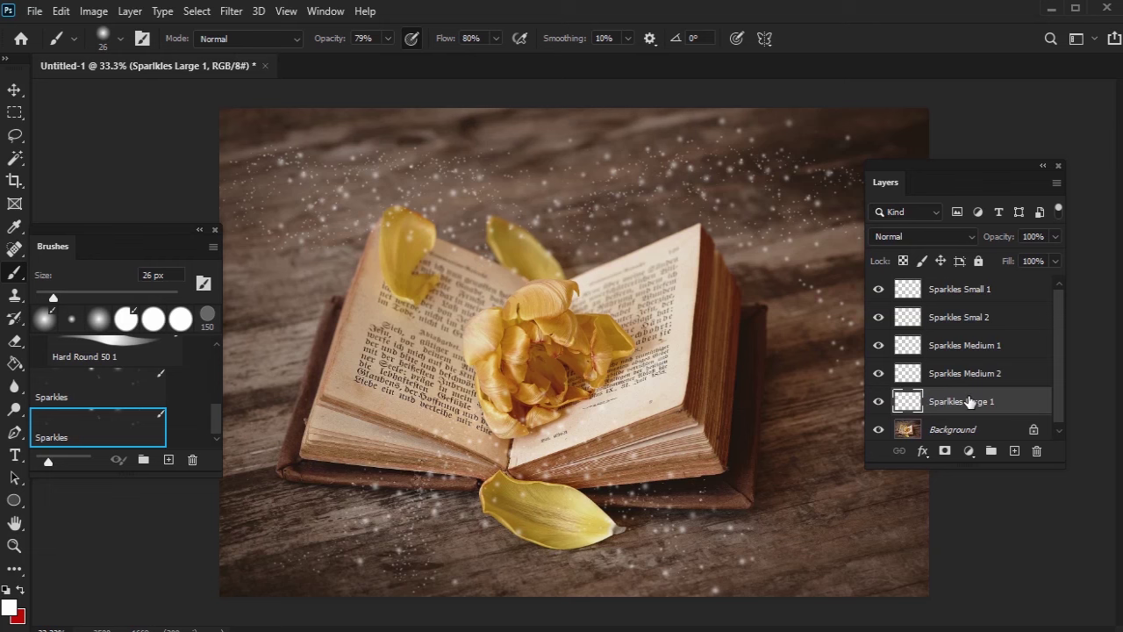
# Set the brush to 50 px and paint large sparkles across the photo.
pyautogui.click(114, 39)
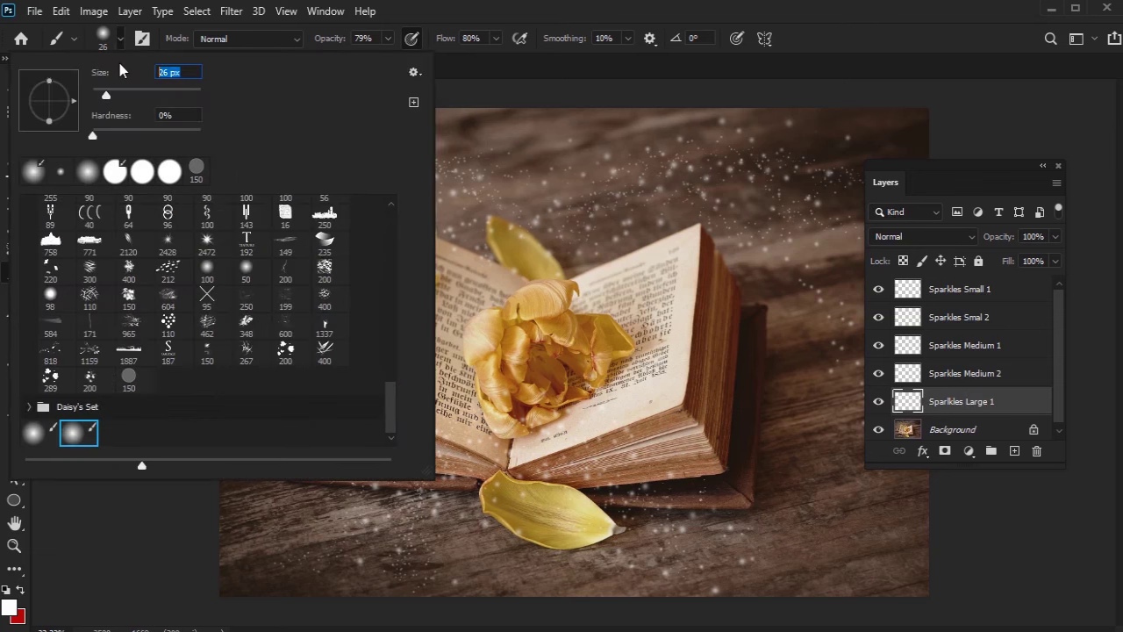
pyautogui.write('50')
pyautogui.press('Return')
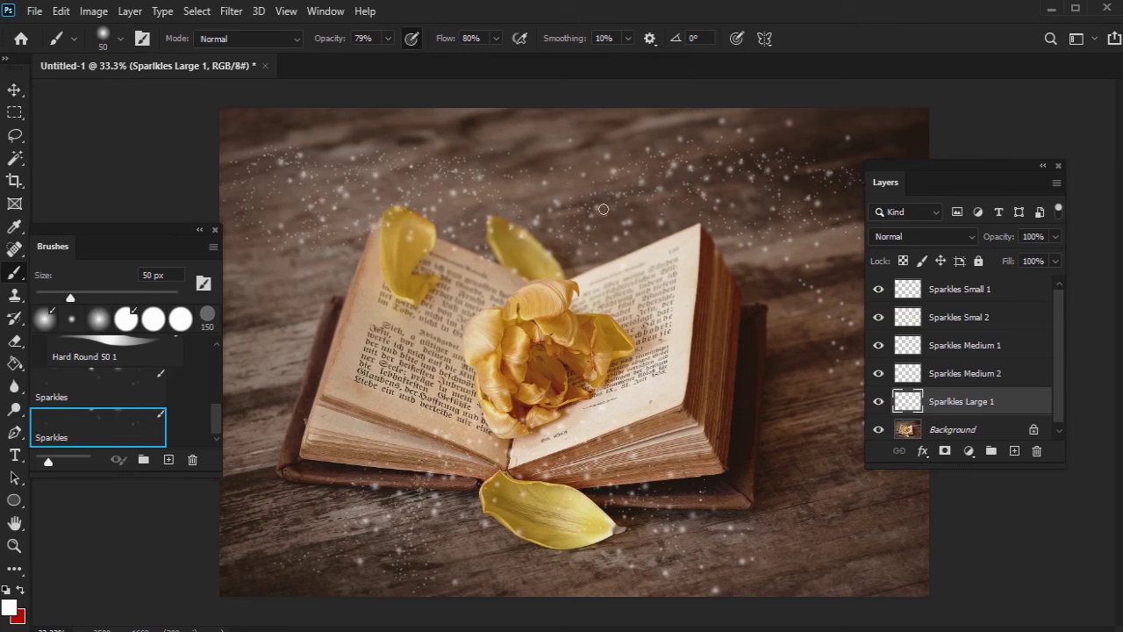
pyautogui.moveTo(511, 250)
pyautogui.mouseDown()
pyautogui.moveTo(420, 164)
pyautogui.moveTo(277, 137)
pyautogui.moveTo(509, 278)
pyautogui.moveTo(521, 463)
pyautogui.moveTo(475, 432)
pyautogui.moveTo(331, 588)
pyautogui.moveTo(594, 427)
pyautogui.moveTo(900, 520)
pyautogui.moveTo(907, 562)
pyautogui.mouseUp()
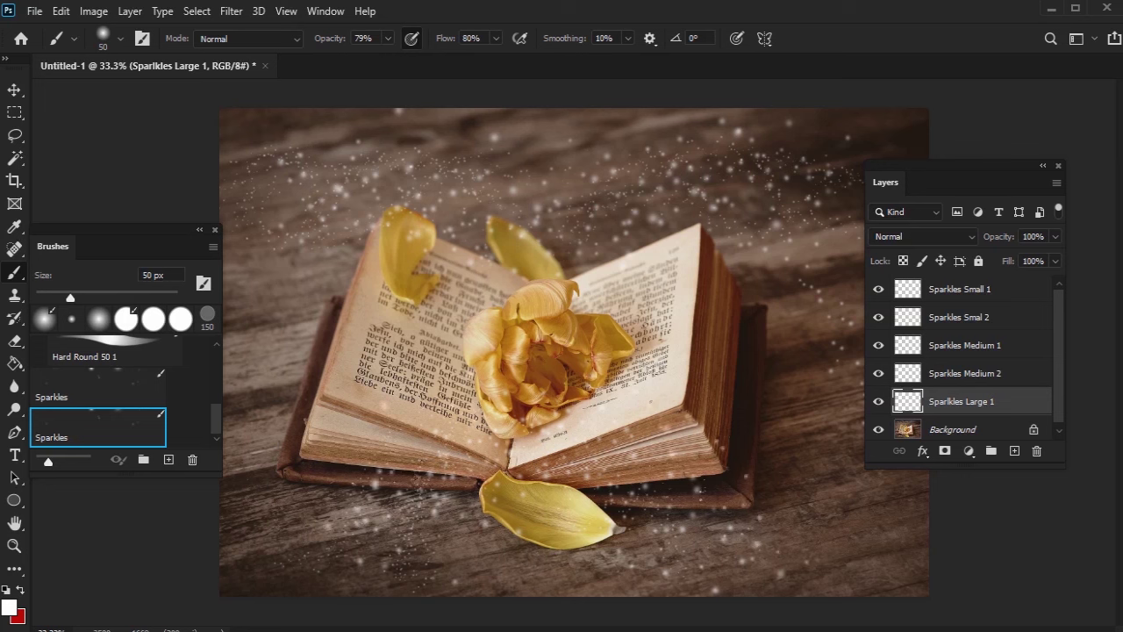
# Add a new layer above Background named 'Sparkles Large 2'.
pyautogui.click(998, 428)
pyautogui.click(1015, 450)
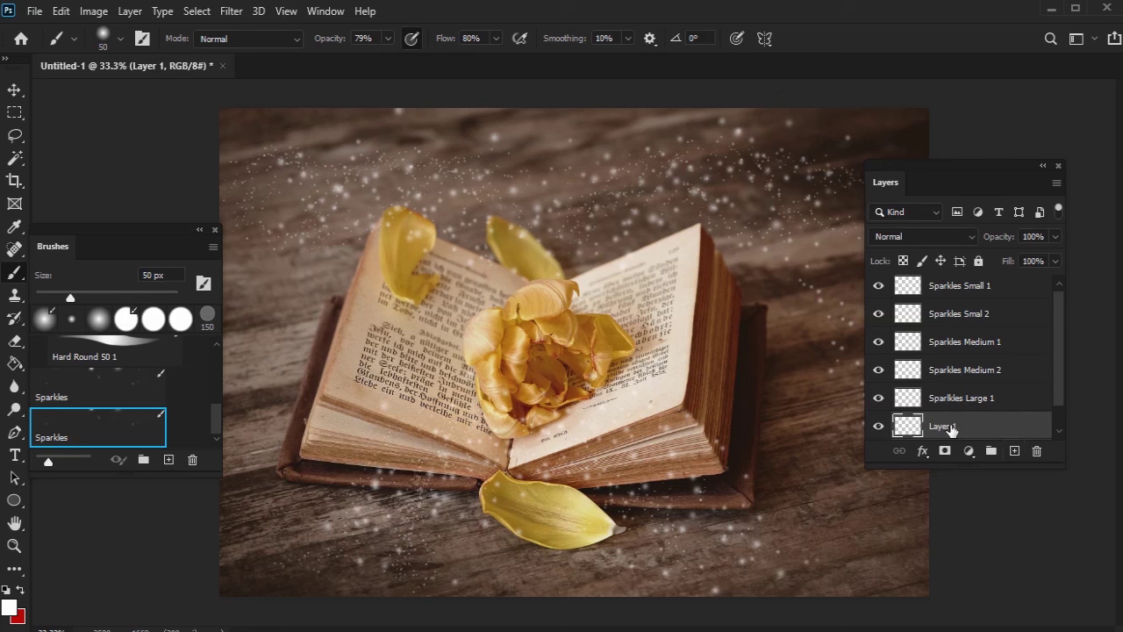
pyautogui.doubleClick(952, 426)
pyautogui.write('Sparkles Larg')
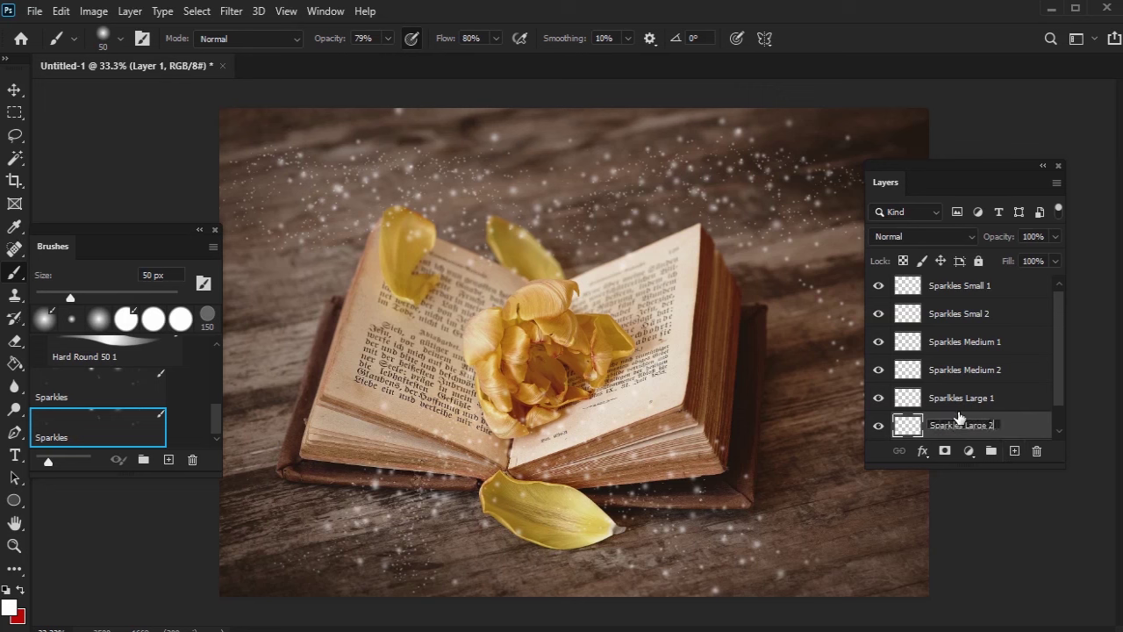
pyautogui.press('Return')
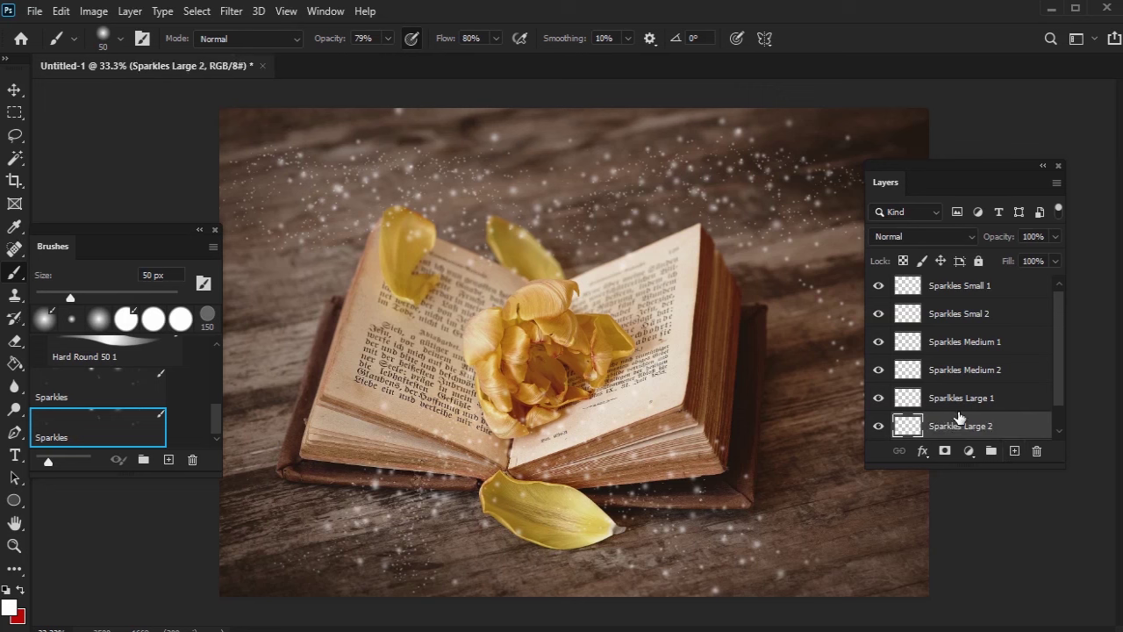
# Set the brush size to 75 px and enlarge the Layers panel to show every layer.
pyautogui.click(120, 38)
pyautogui.moveTo(202, 75); pyautogui.dragTo(152, 69)
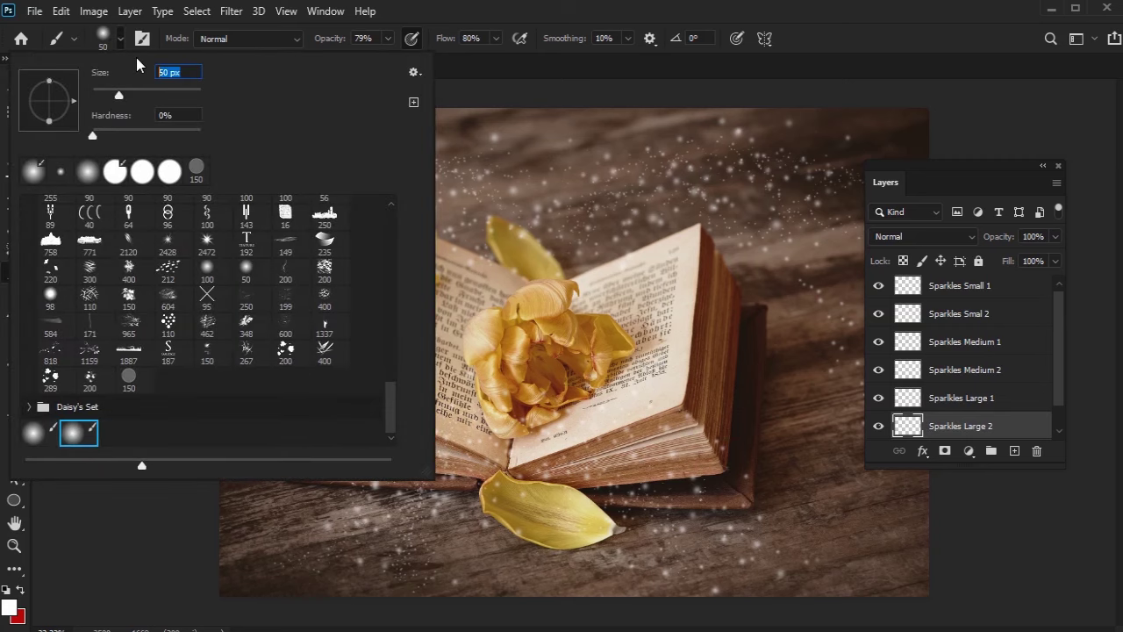
pyautogui.write('75')
pyautogui.press('Return')
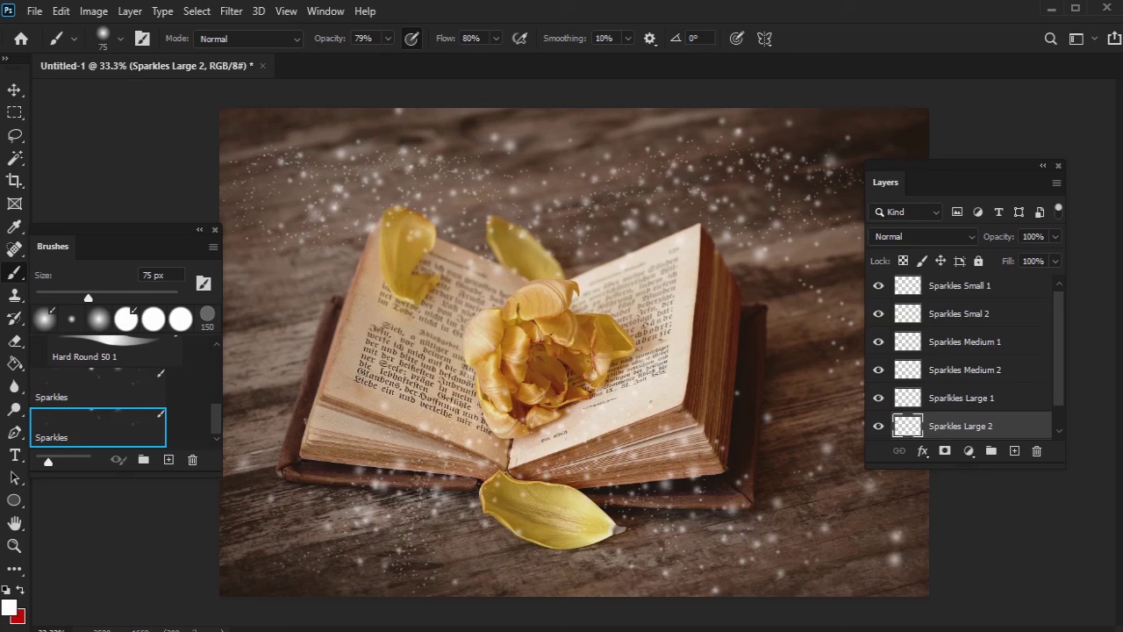
pyautogui.moveTo(1059, 465); pyautogui.dragTo(1067, 552)
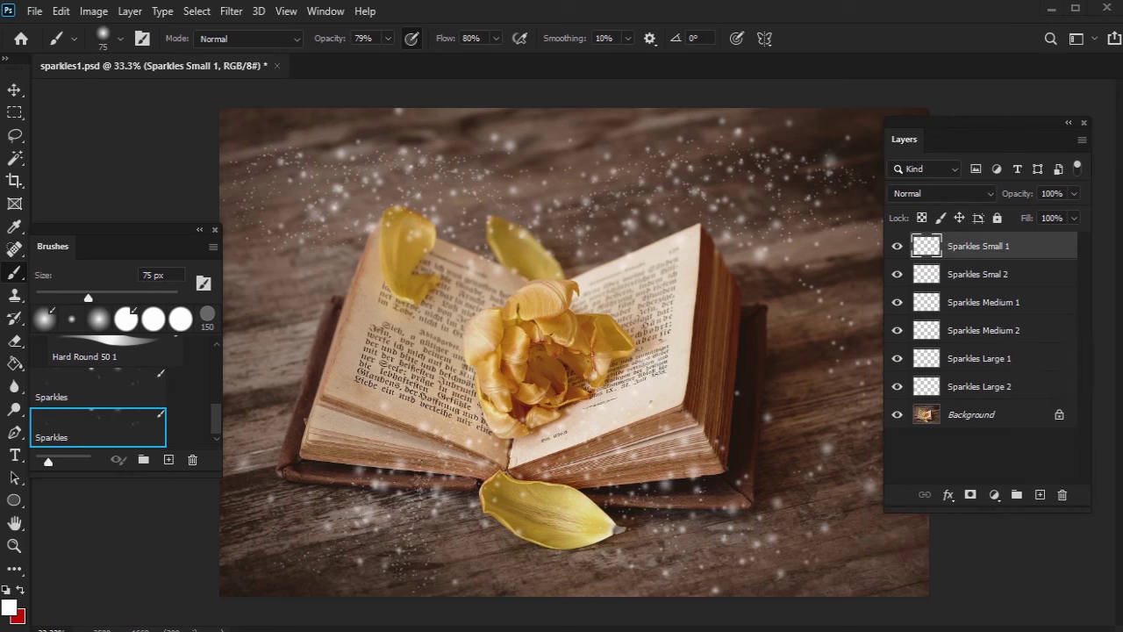
# Add a Solid Color fill layer named SS1 Color, hex eea815, above Sparkles Small 1.
pyautogui.click(933, 231)
pyautogui.click(1038, 237)
pyautogui.click(129, 12)
pyautogui.moveTo(197, 226)
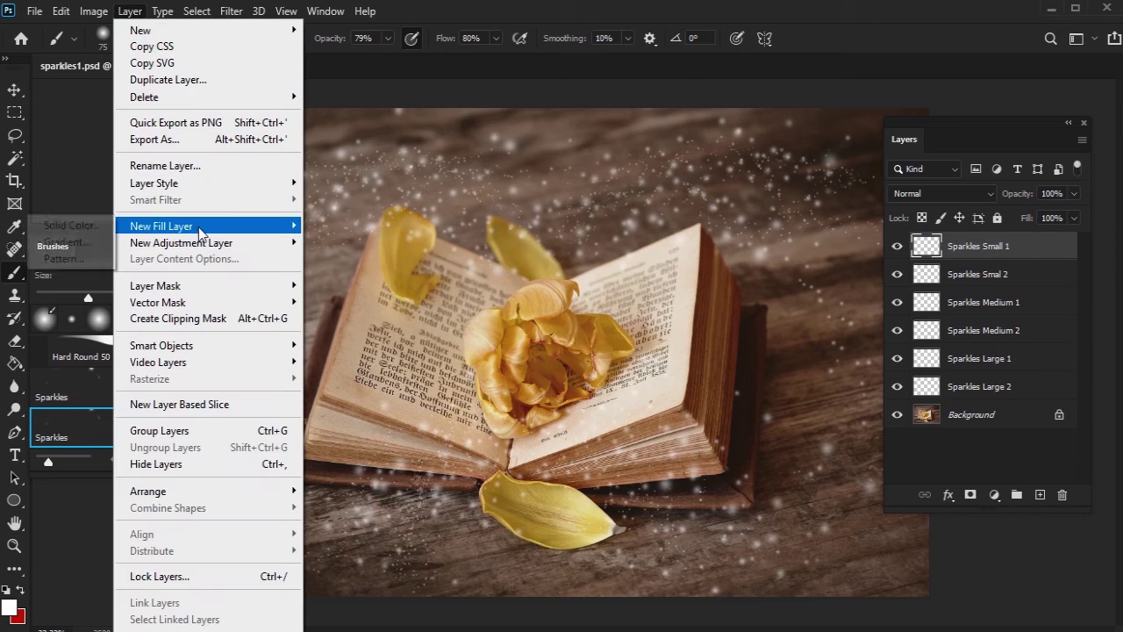
pyautogui.click(70, 225)
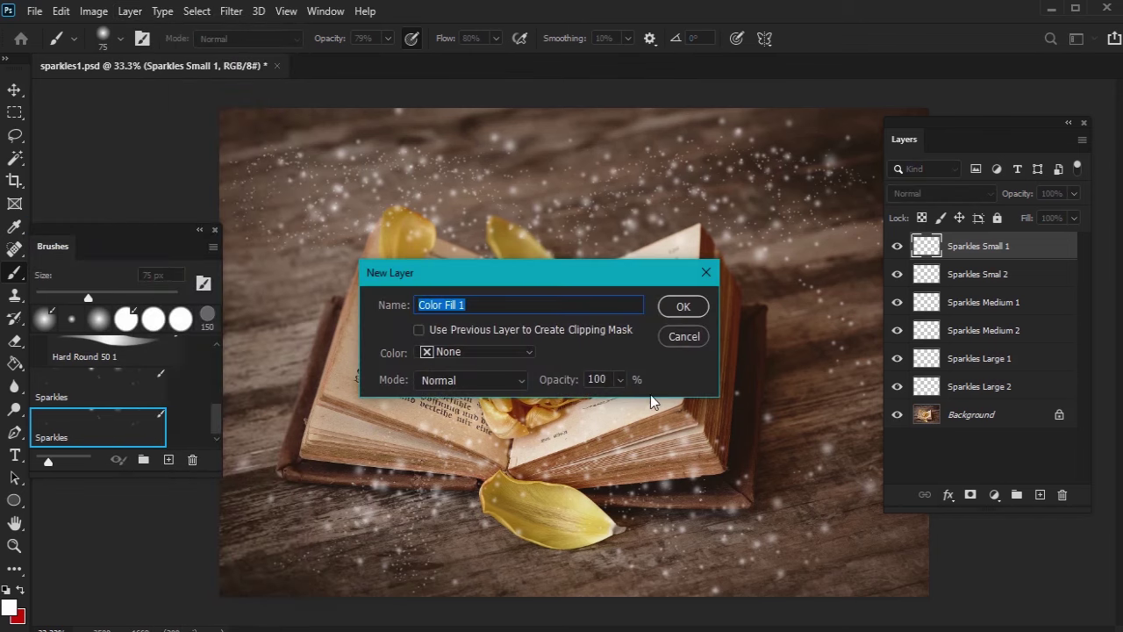
pyautogui.write('SS1 Color')
pyautogui.click(681, 306)
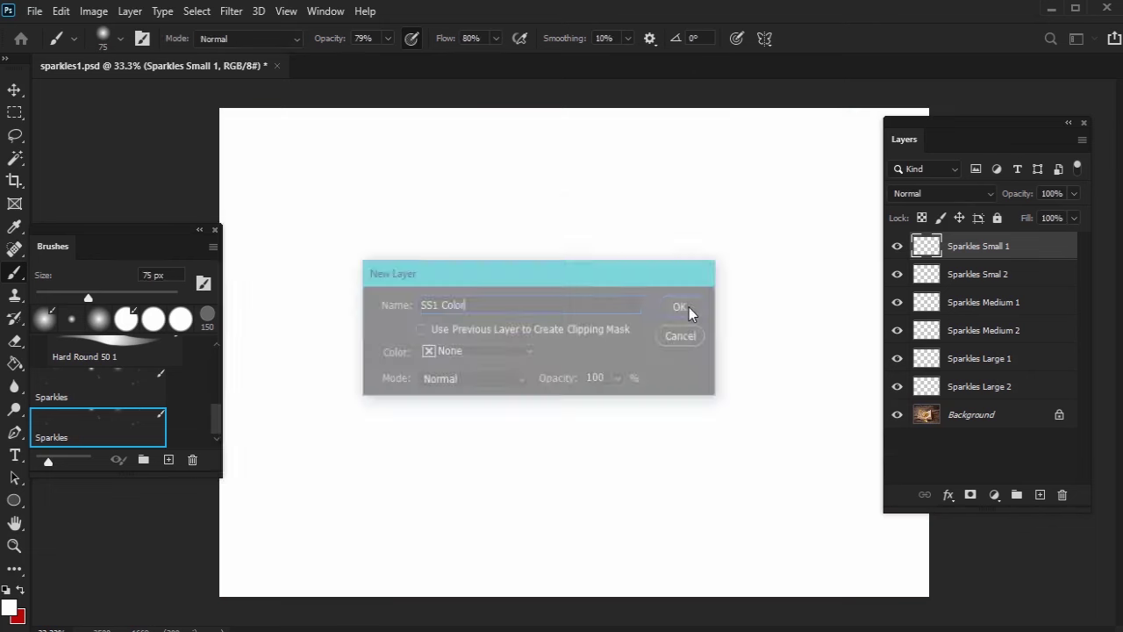
pyautogui.write('ee')
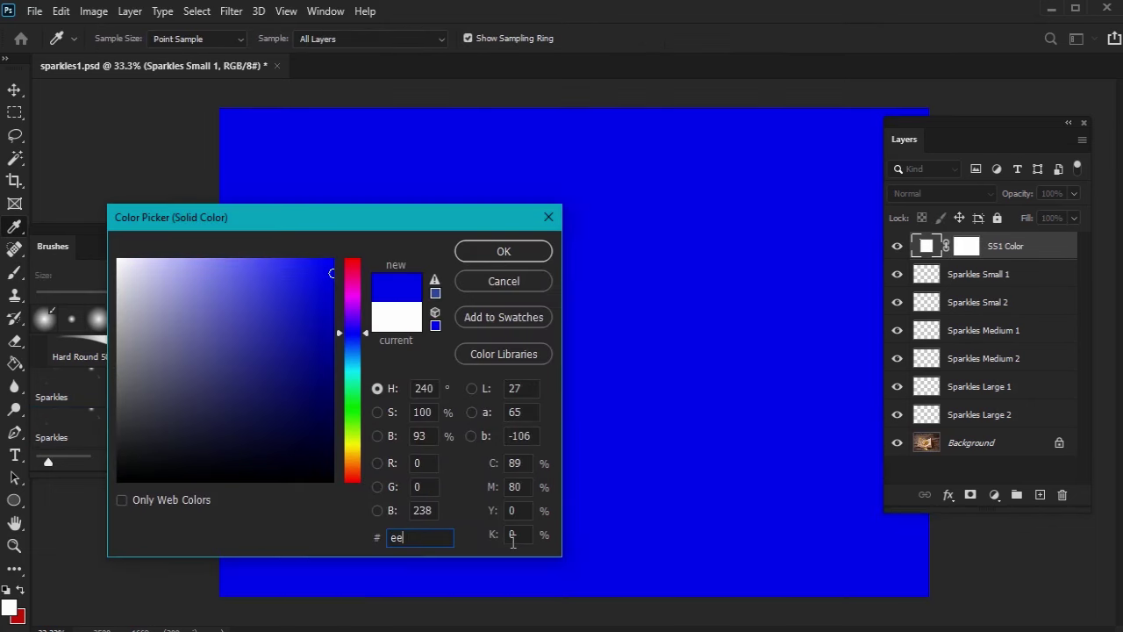
pyautogui.write('a815')
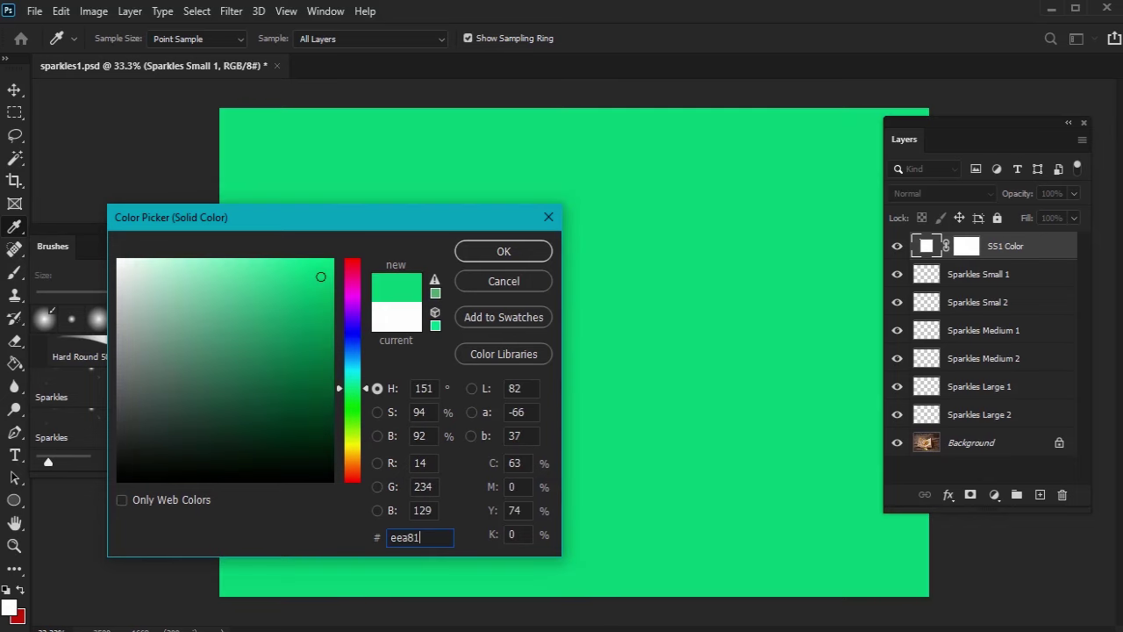
pyautogui.click(529, 253)
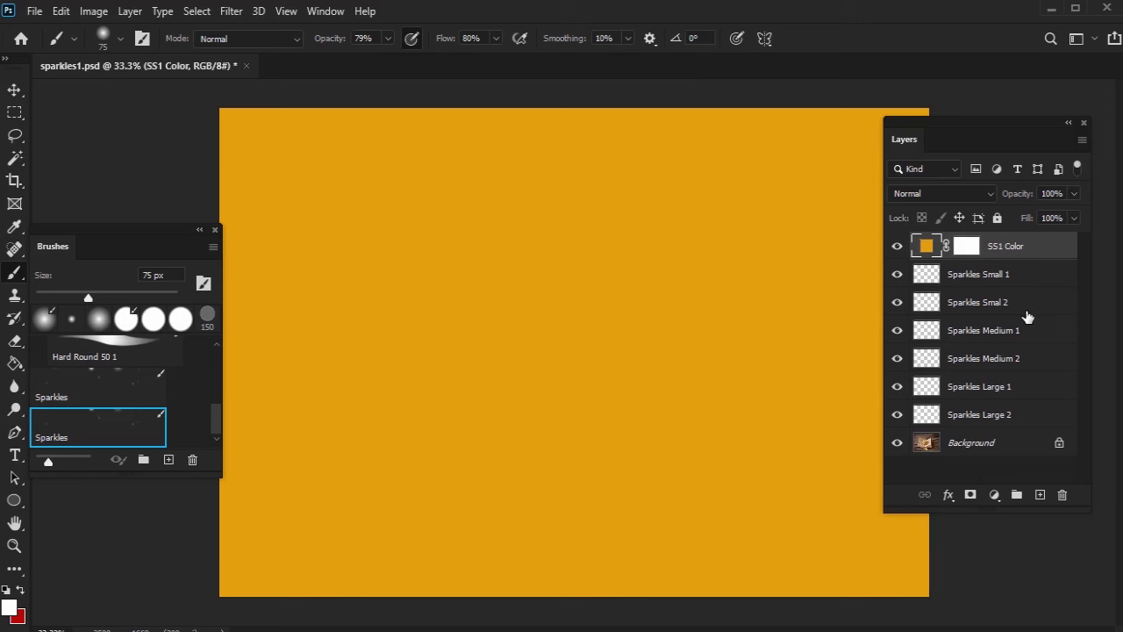
pyautogui.moveTo(989, 117); pyautogui.dragTo(948, 127)
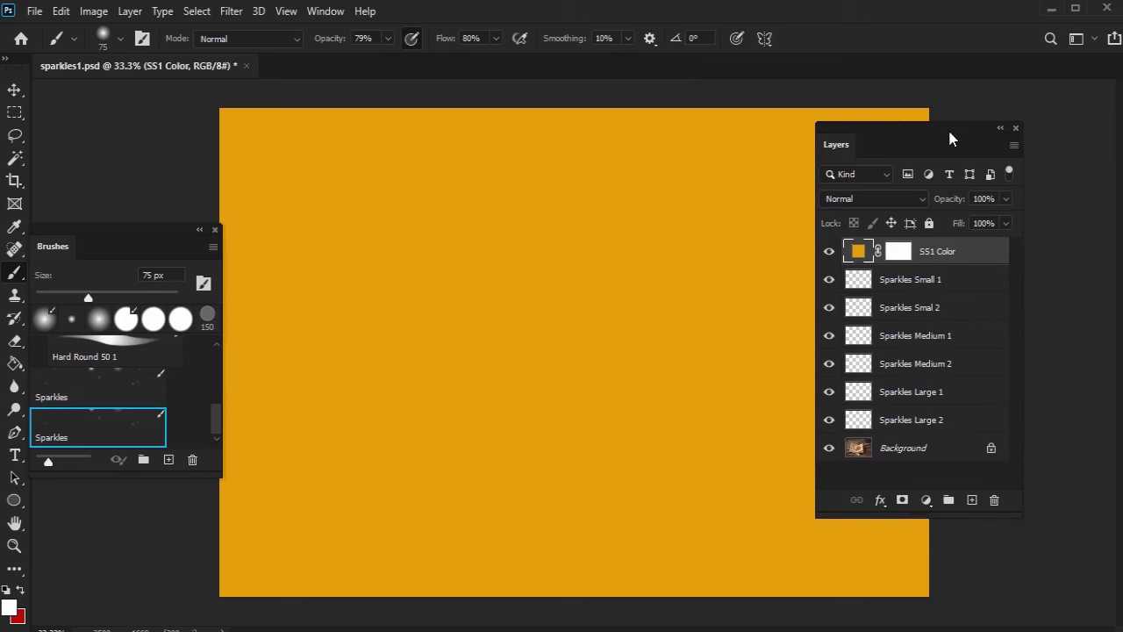
# Clip the SS1 Color fill layer to Sparkles Small 1 as a clipping mask.
pyautogui.rightClick(958, 257)
pyautogui.click(1014, 357)
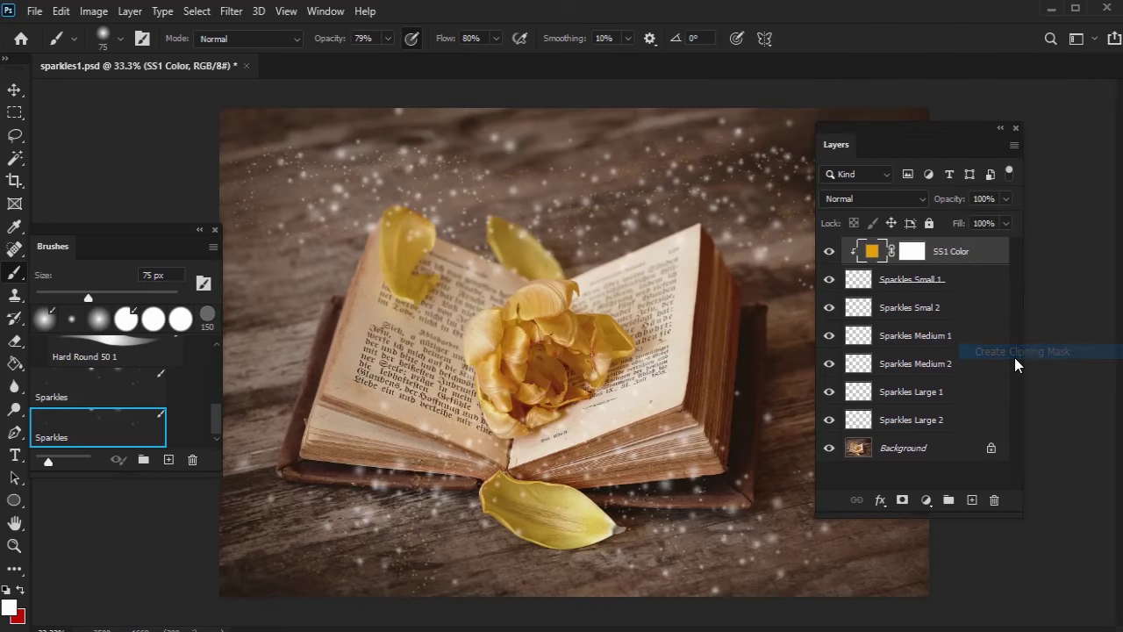
pyautogui.moveTo(939, 126); pyautogui.dragTo(1011, 136)
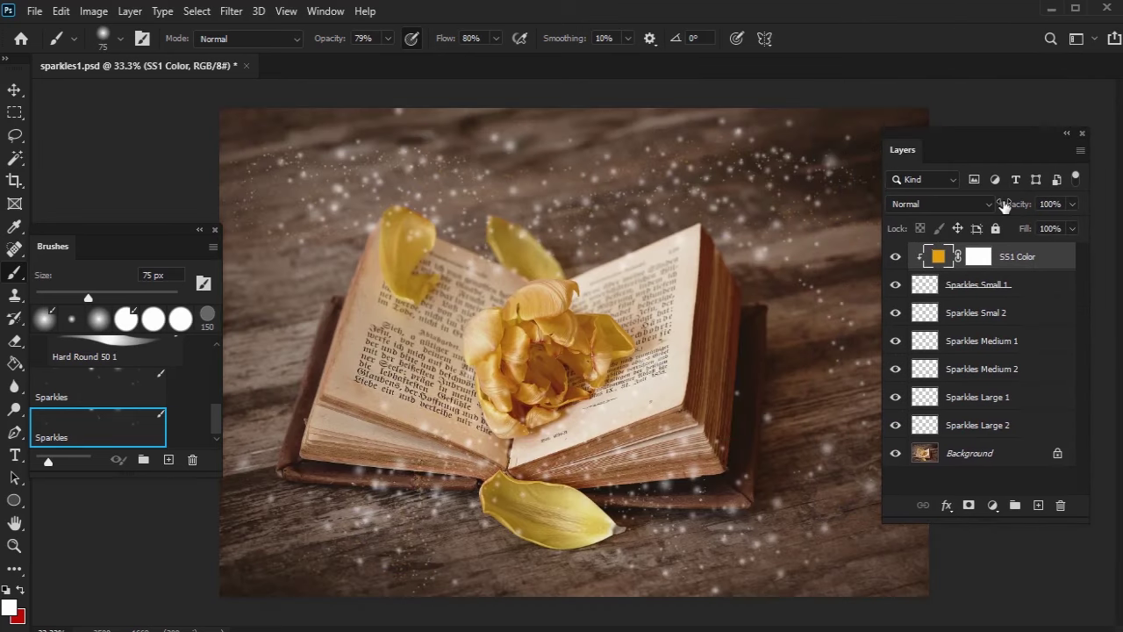
# Set the Sparkles Small 1 blend mode to Linear Dodge (Add).
pyautogui.click(1012, 289)
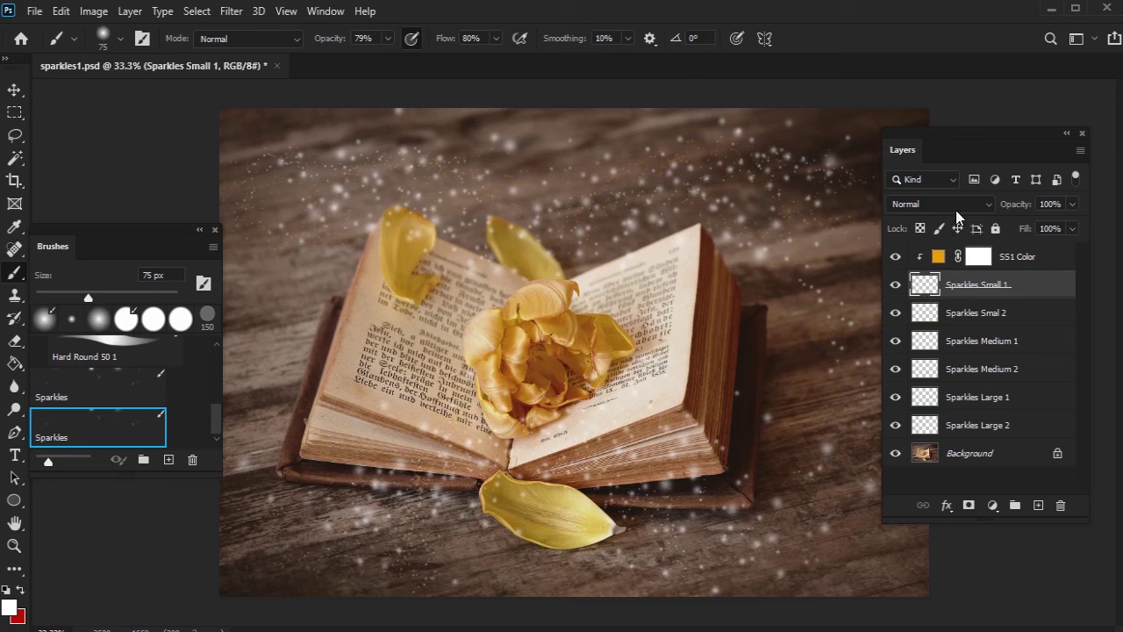
pyautogui.click(965, 207)
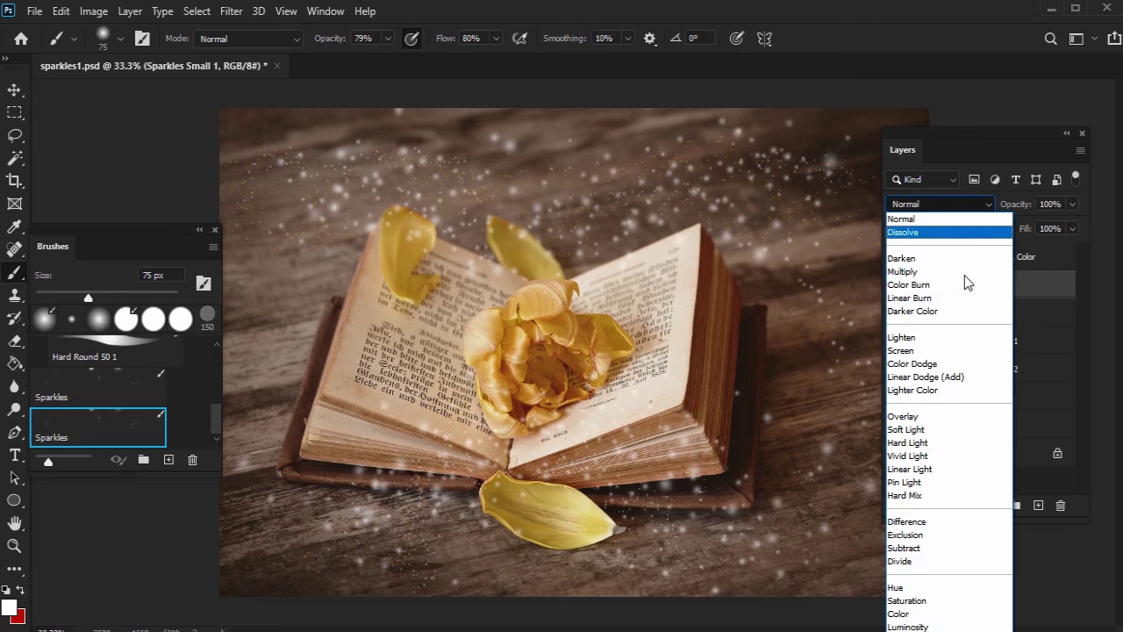
pyautogui.click(947, 383)
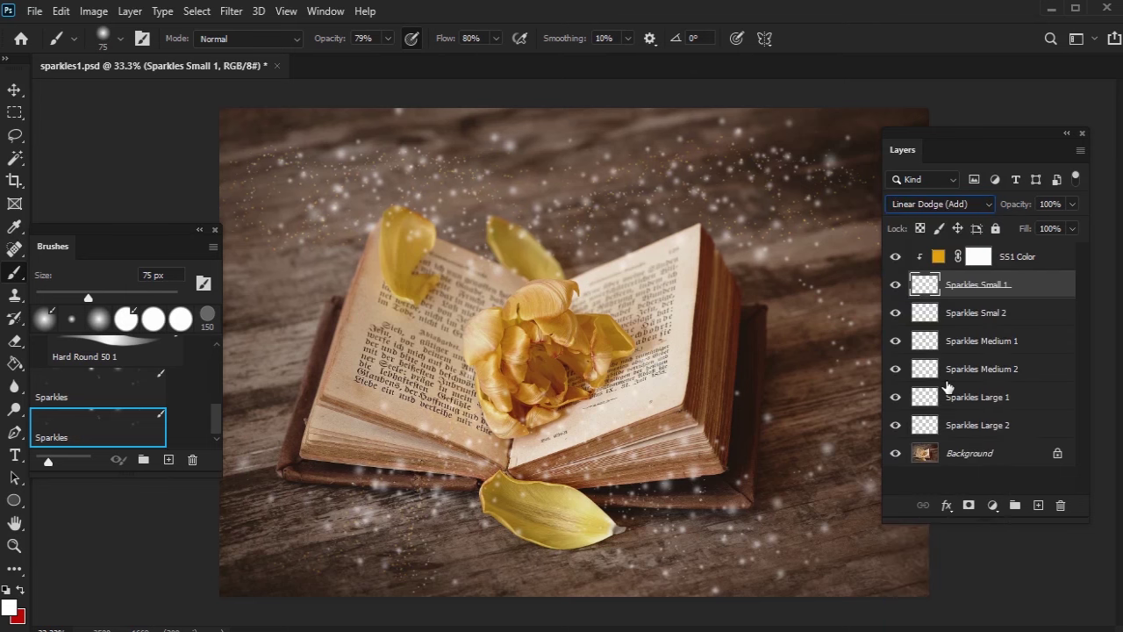
pyautogui.click(1035, 264)
# Duplicate SS1 Color, move the copy above Sparkles Medium 1, and clip it there.
pyautogui.moveTo(1039, 257); pyautogui.dragTo(1039, 505)
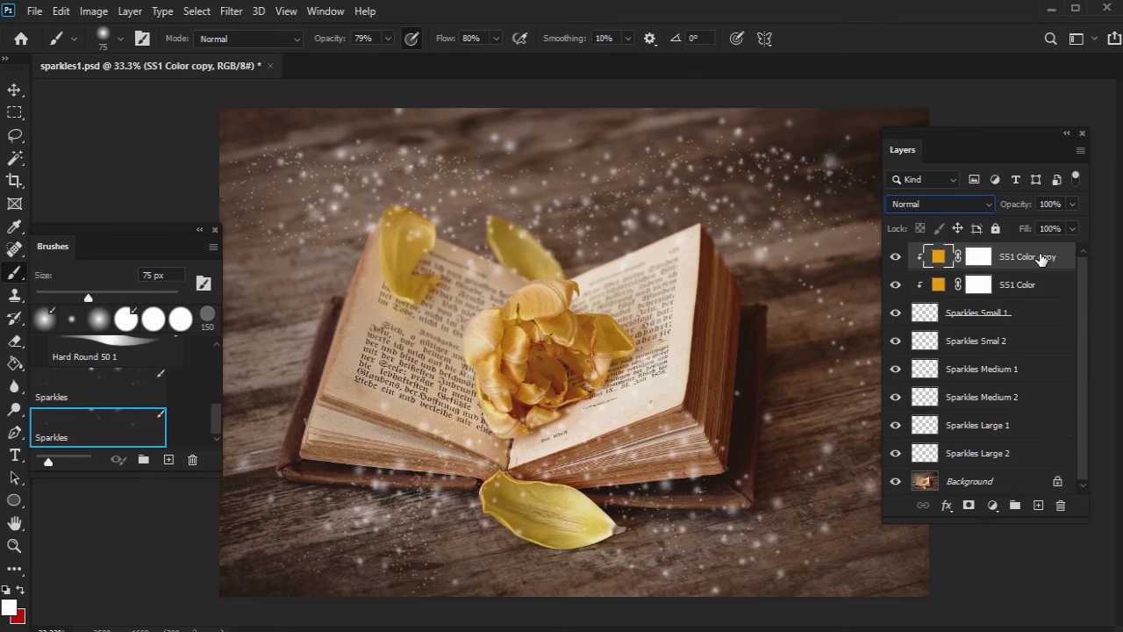
pyautogui.moveTo(1043, 258); pyautogui.dragTo(1034, 356)
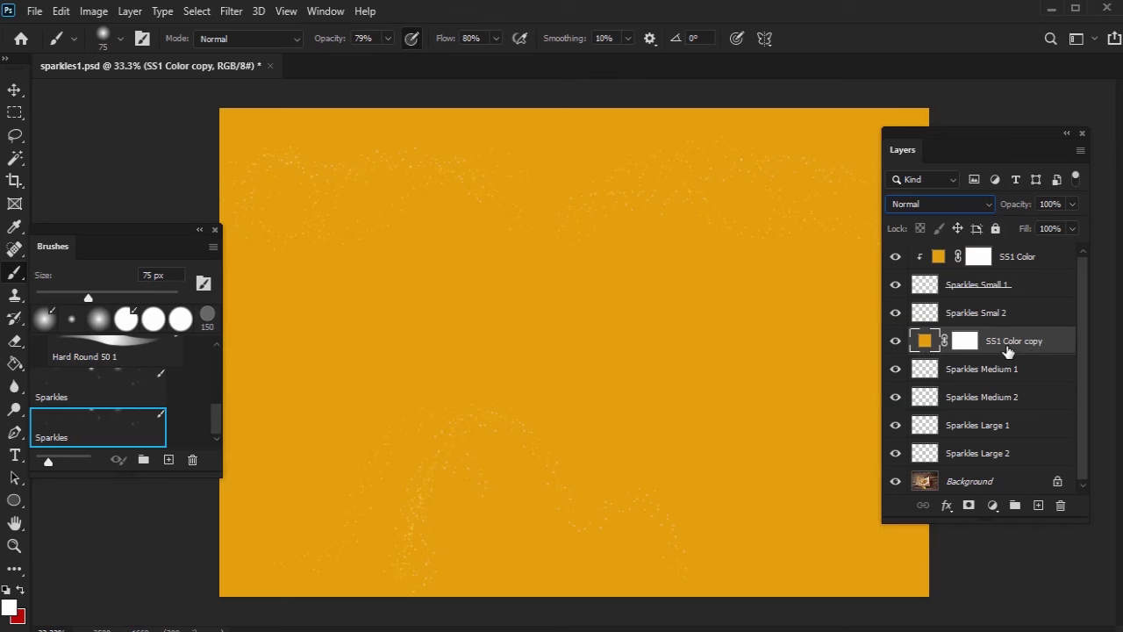
pyautogui.rightClick(1039, 344)
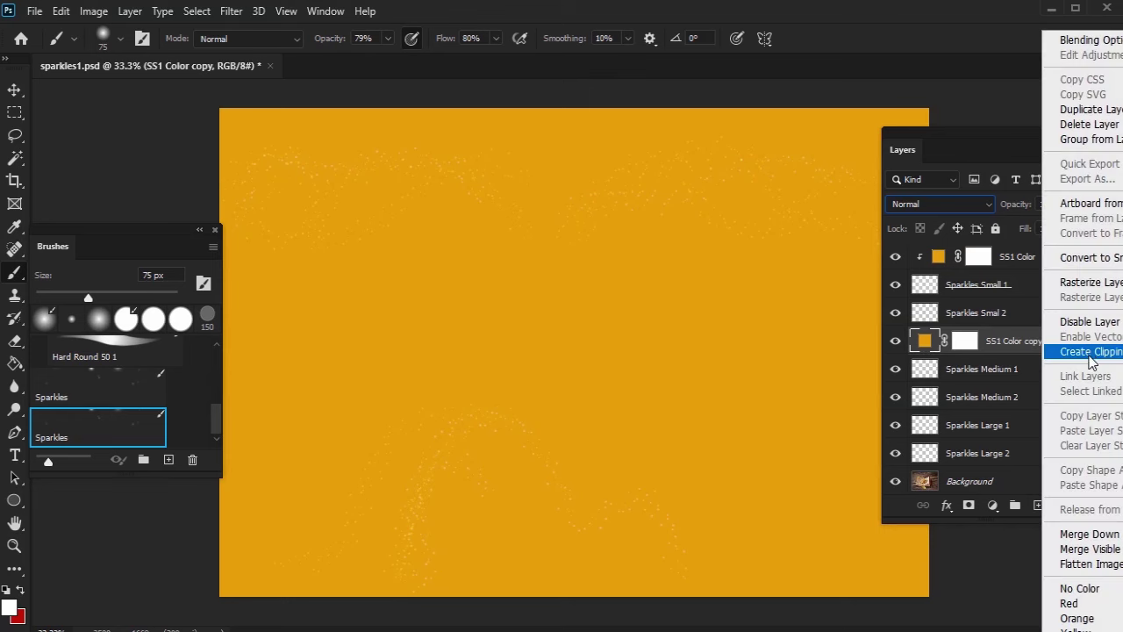
pyautogui.click(1088, 351)
# Set the Sparkles Medium 1 blend mode to Linear Dodge (Add).
pyautogui.click(1042, 369)
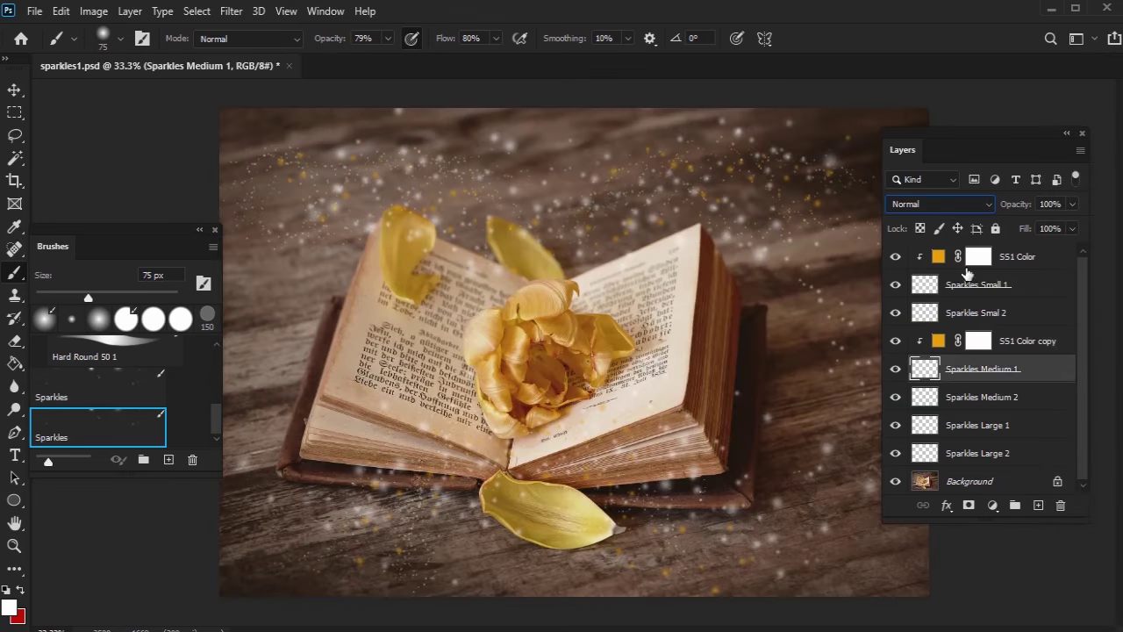
pyautogui.click(965, 205)
pyautogui.click(956, 383)
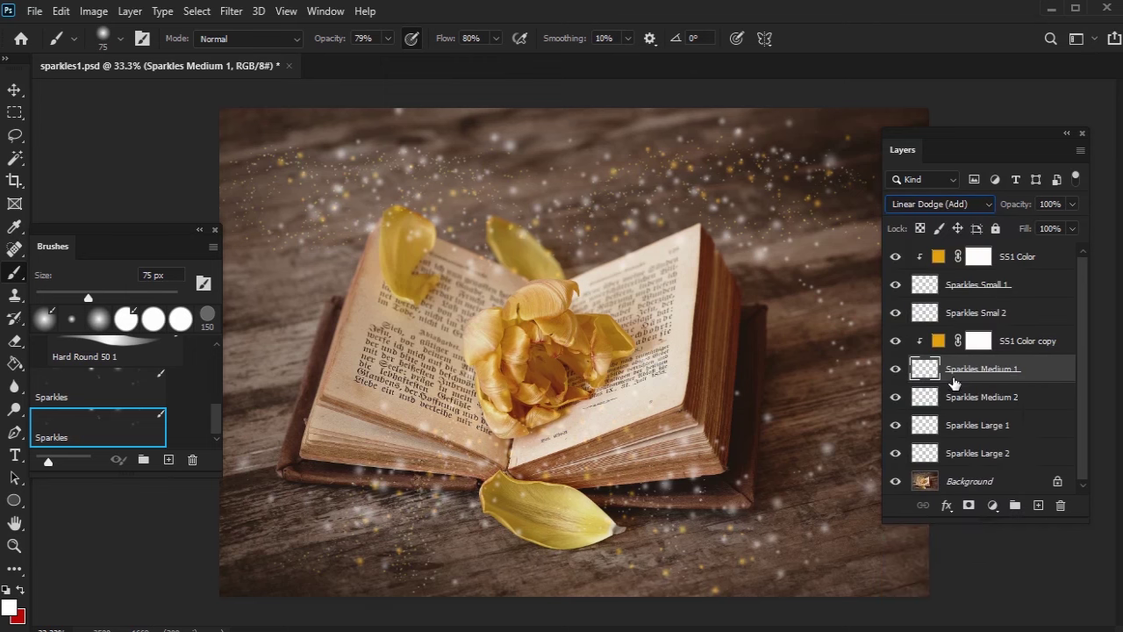
pyautogui.click(1046, 341)
pyautogui.click(1028, 375)
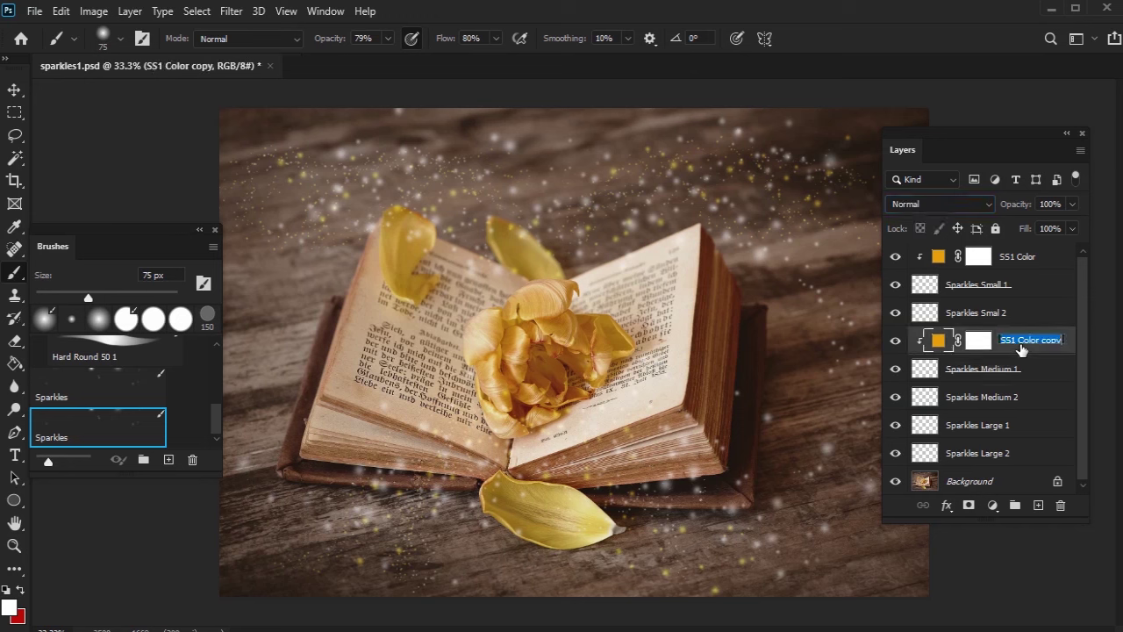
# Rename the clipped colour copy to SM1 Color.
pyautogui.doubleClick(1021, 343)
pyautogui.write('SM1 Color')
pyautogui.press('Return')
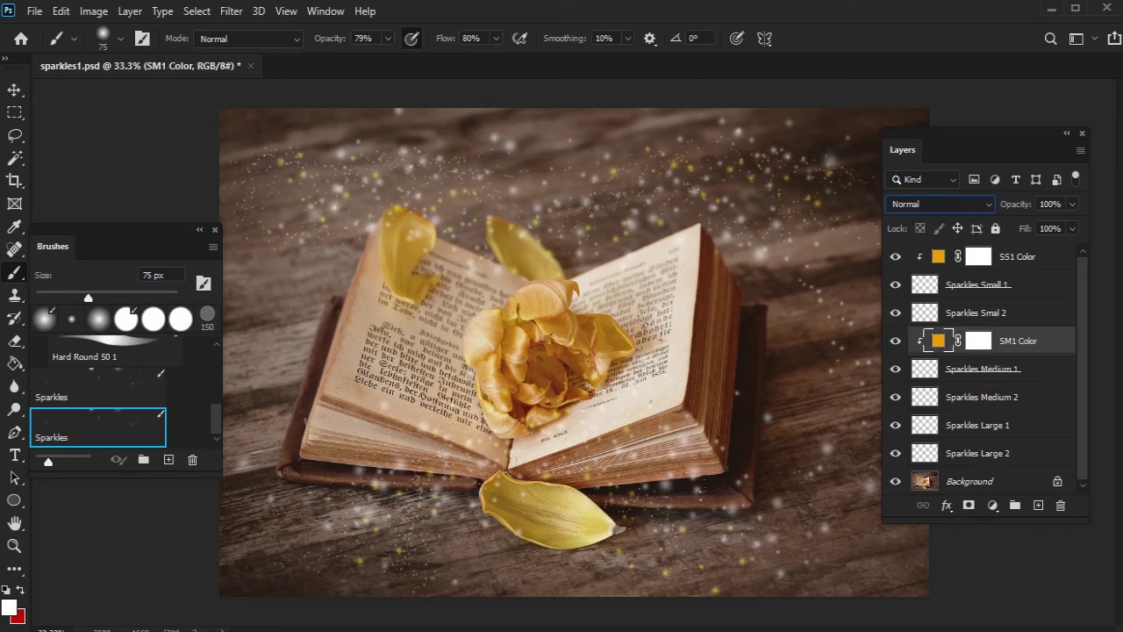
# Copy SM1 Color above Sparkles Large 1 and clip it to that layer.
pyautogui.moveTo(1038, 349); pyautogui.dragTo(1021, 445)
pyautogui.scroll(-1, 1021, 439)
pyautogui.rightClick(1047, 395)
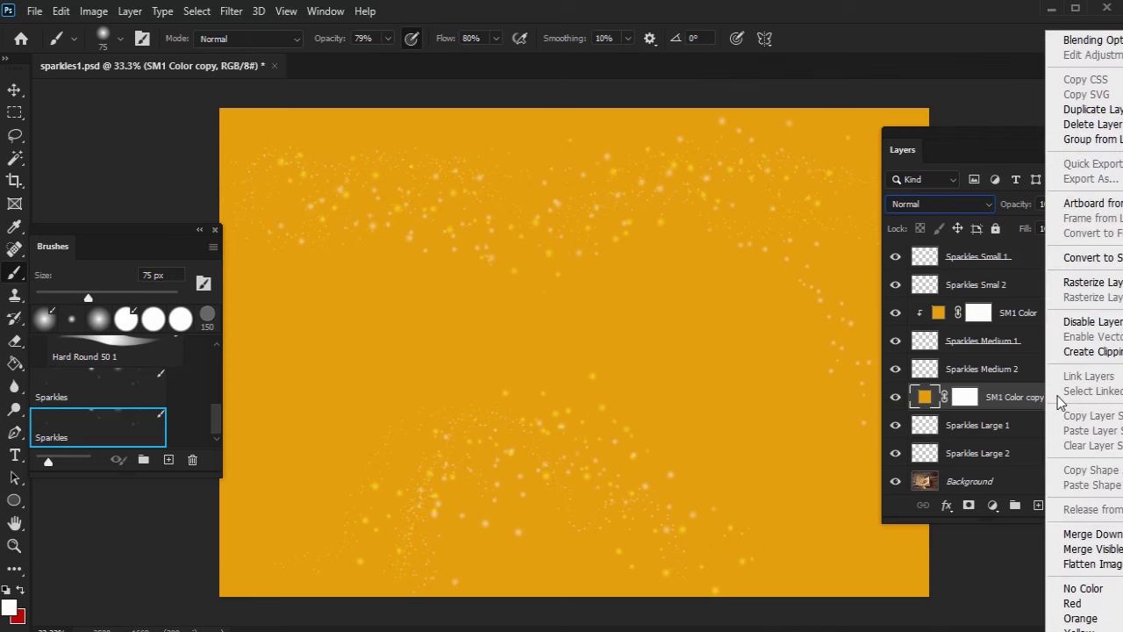
pyautogui.click(1093, 352)
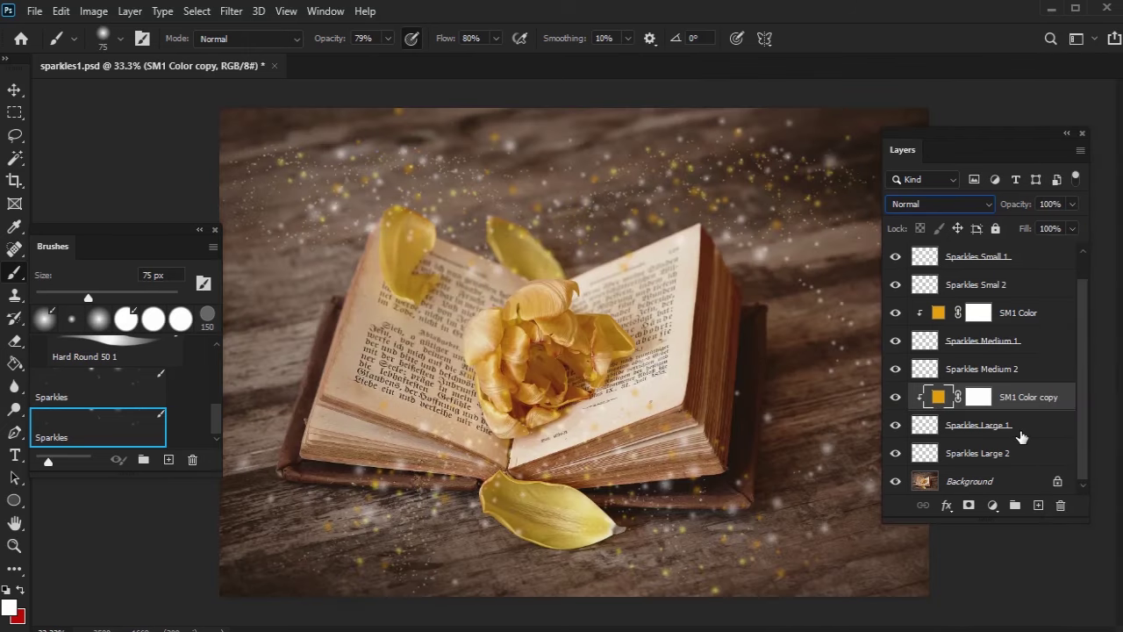
# Set the Sparkles Large 1 blend mode to Linear Dodge (Add).
pyautogui.click(1018, 430)
pyautogui.click(965, 204)
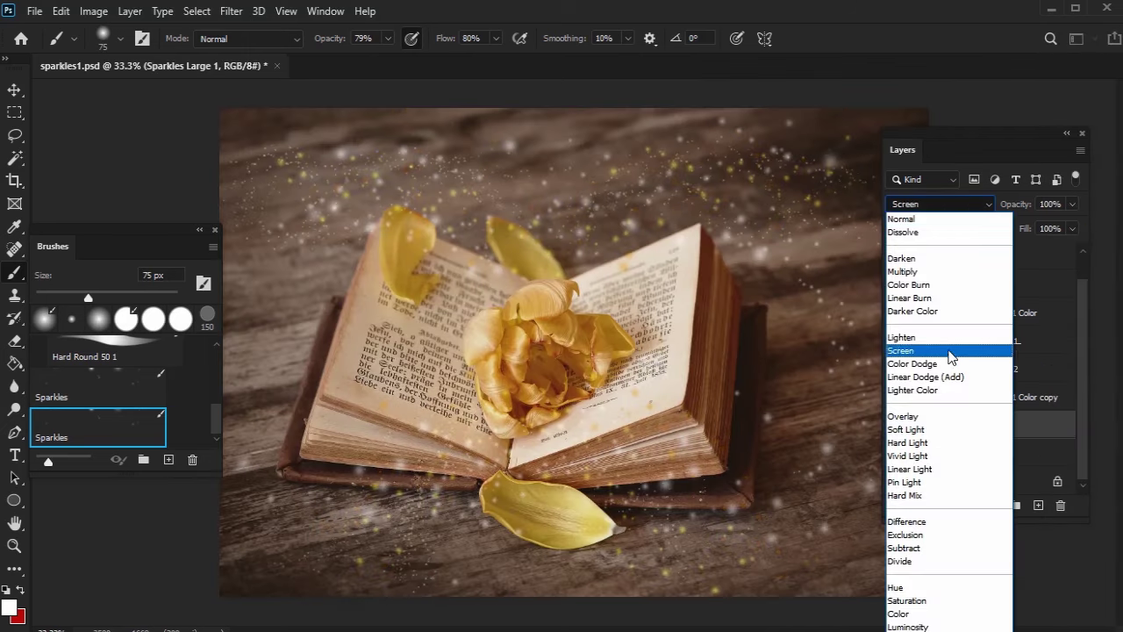
pyautogui.click(945, 378)
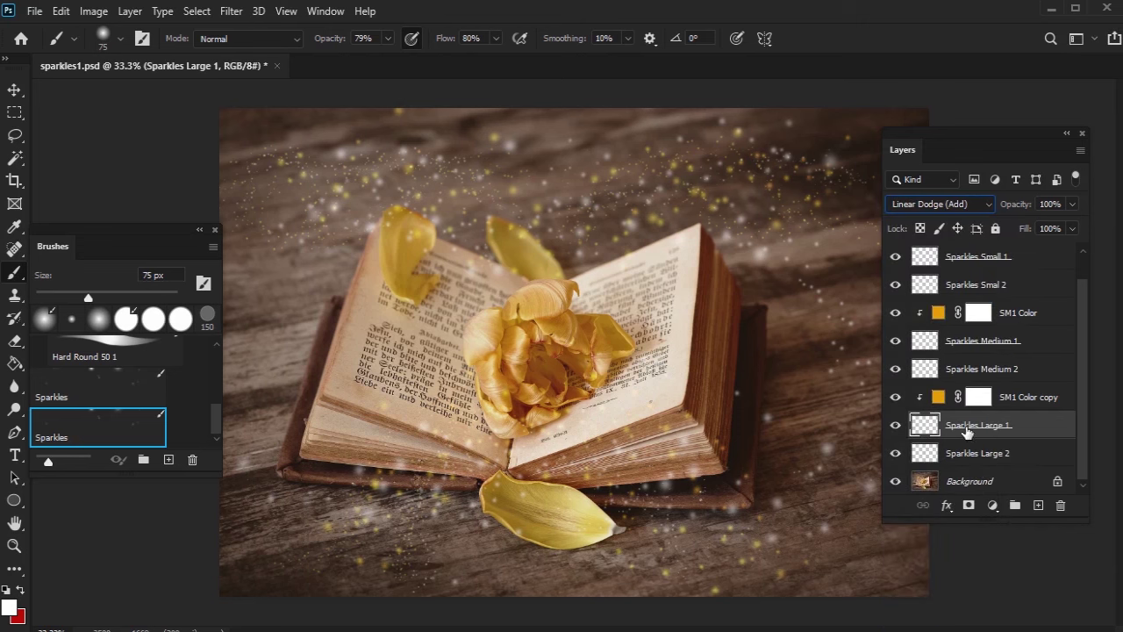
# Rename the clipped colour copy to SL1 Color.
pyautogui.doubleClick(1033, 397)
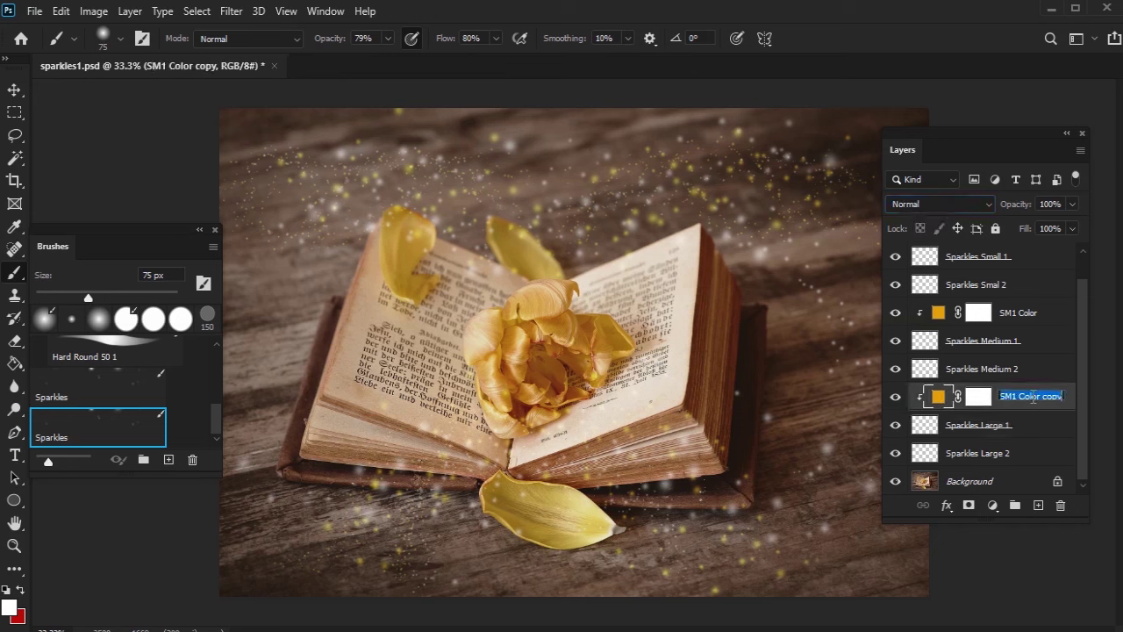
pyautogui.write('SL')
pyautogui.press('Return')
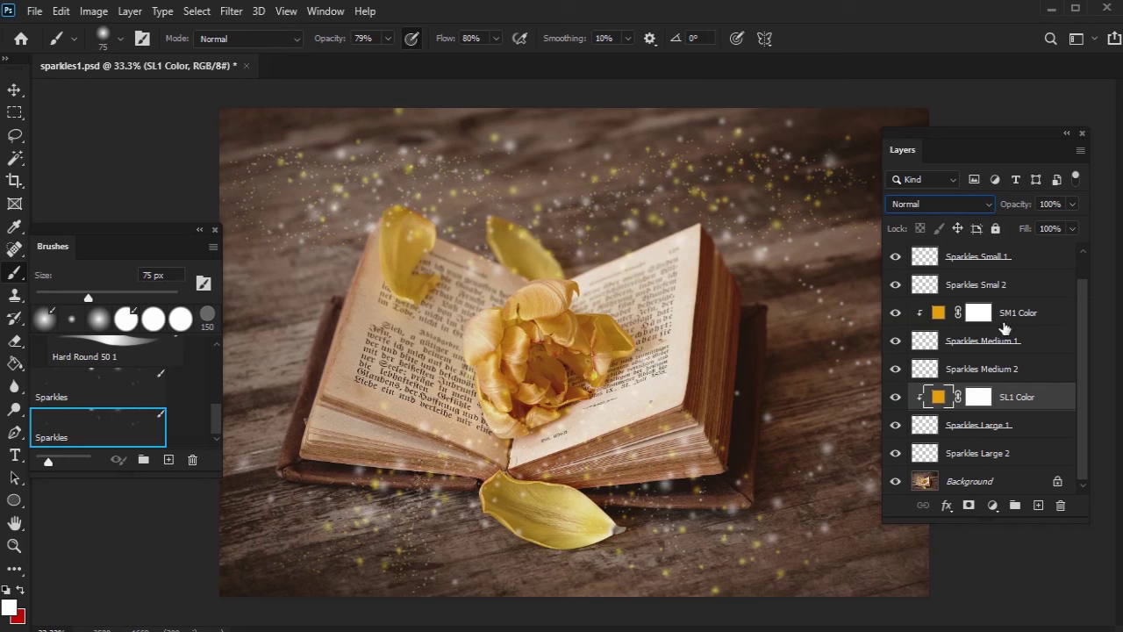
# Select all layers from SS1 Color to Sparkles Large 2 and put them in Group 1.
pyautogui.scroll(1, 1009, 330)
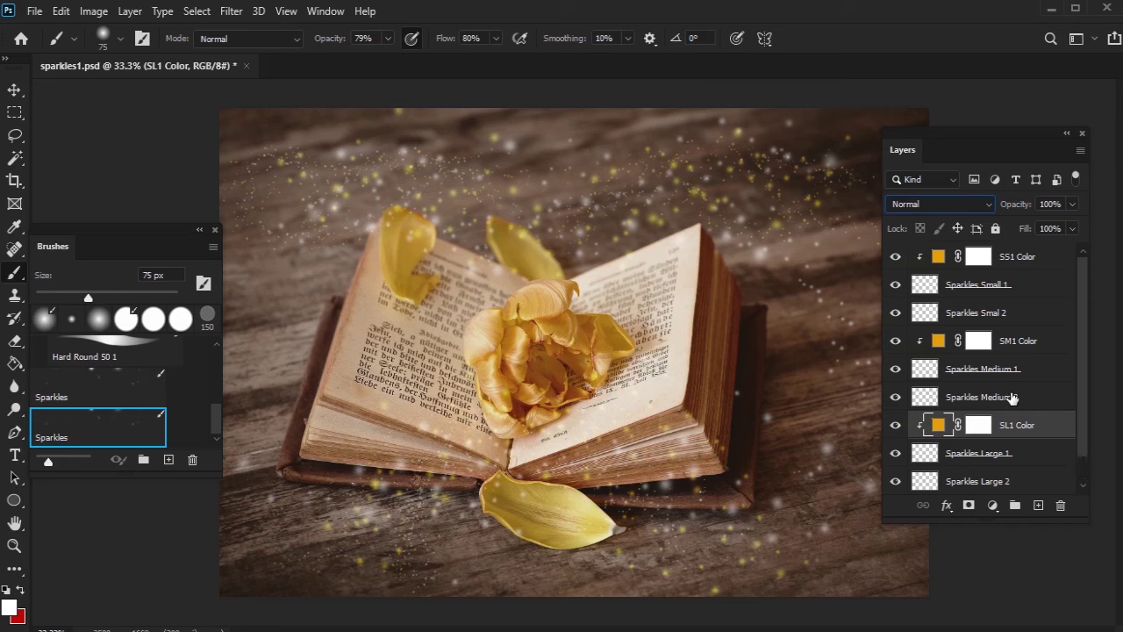
pyautogui.click(1037, 265)
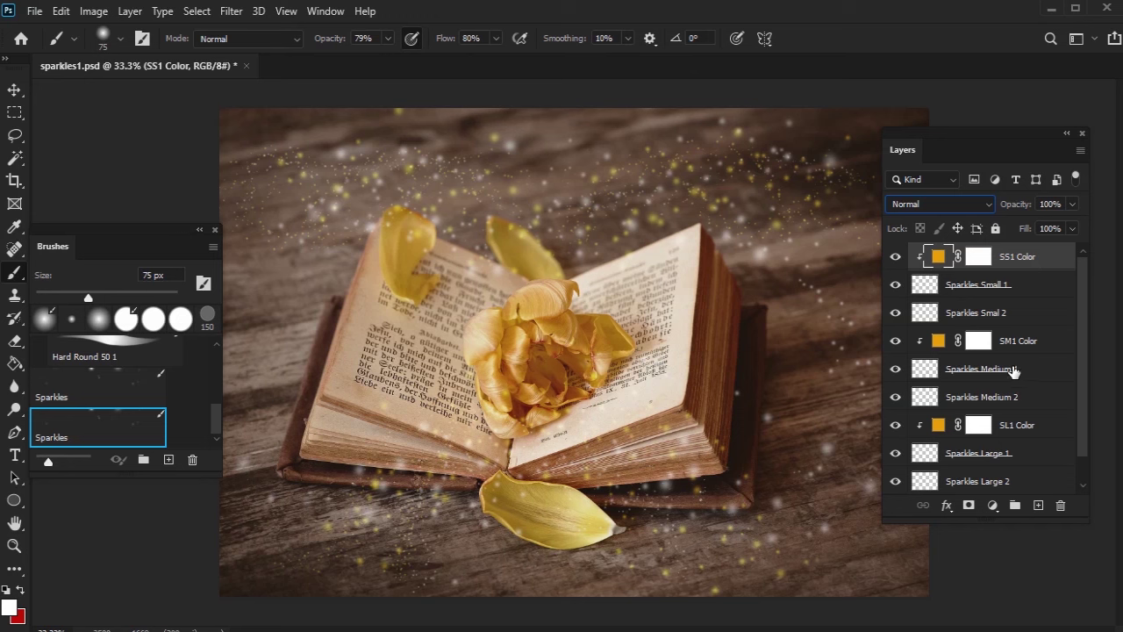
pyautogui.scroll(-1, 1011, 372)
pyautogui.keyDown('shift'); pyautogui.click(1006, 456); pyautogui.keyUp('shift')
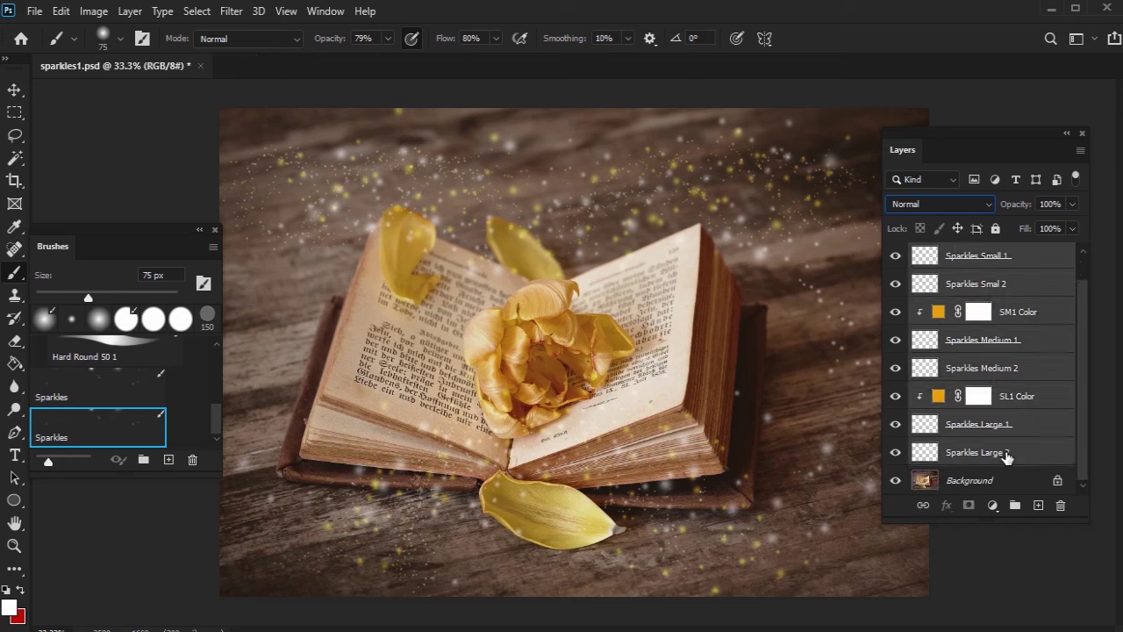
pyautogui.scroll(1, 1011, 434)
pyautogui.scroll(-1, 1017, 409)
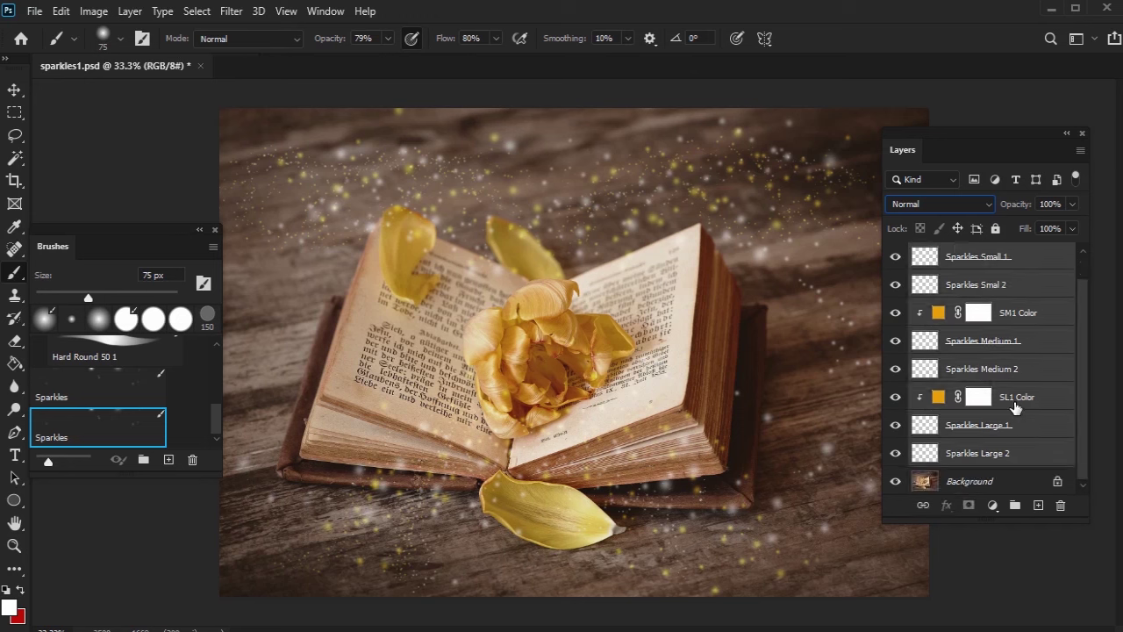
pyautogui.click(1014, 509)
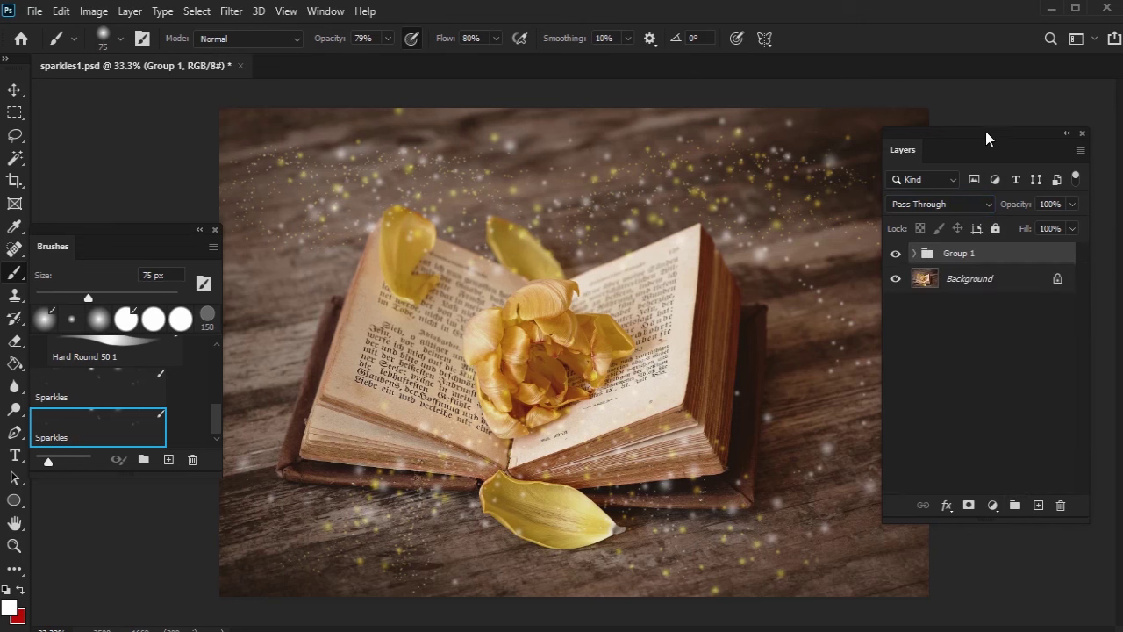
pyautogui.moveTo(986, 131); pyautogui.dragTo(962, 97)
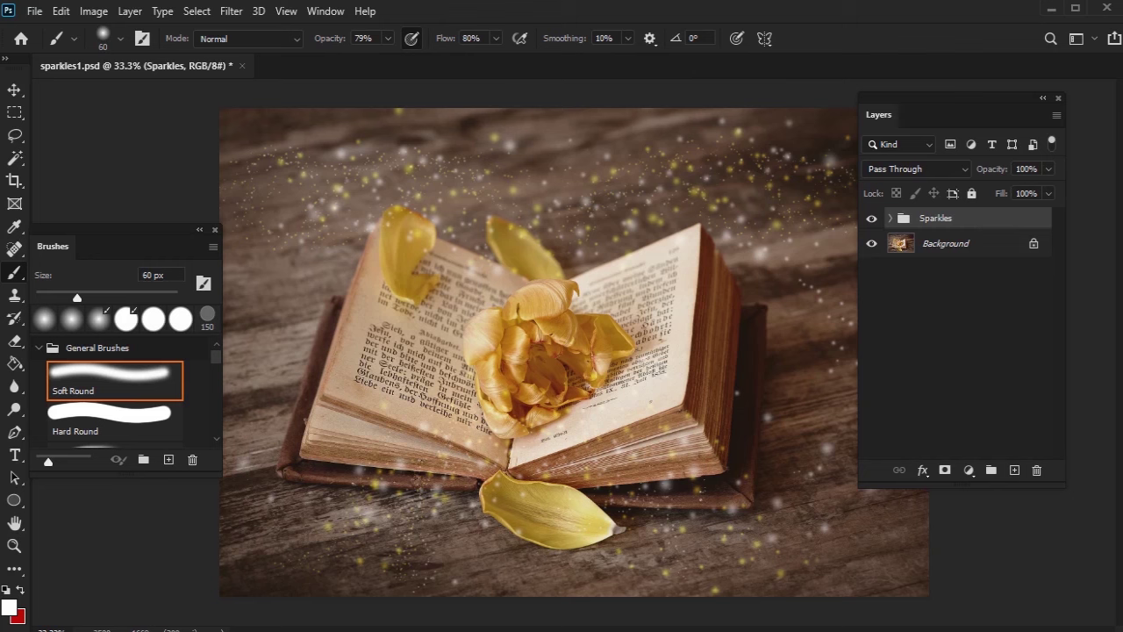
# Add a Levels adjustment layer named Focus 1 directly above Background.
pyautogui.click(981, 252)
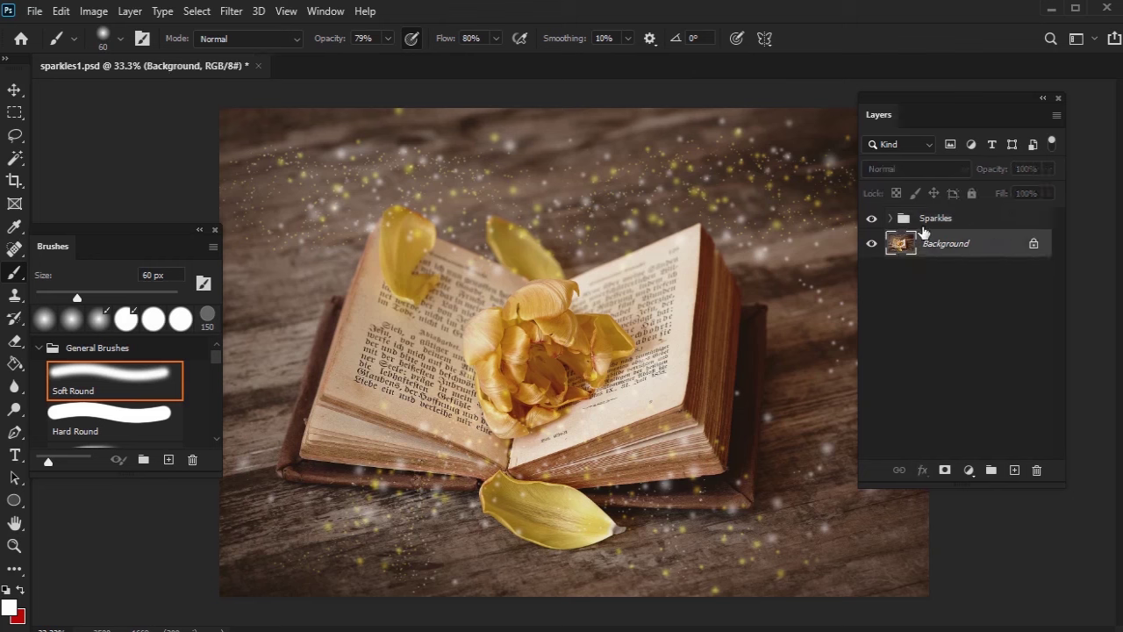
pyautogui.click(129, 12)
pyautogui.moveTo(211, 249)
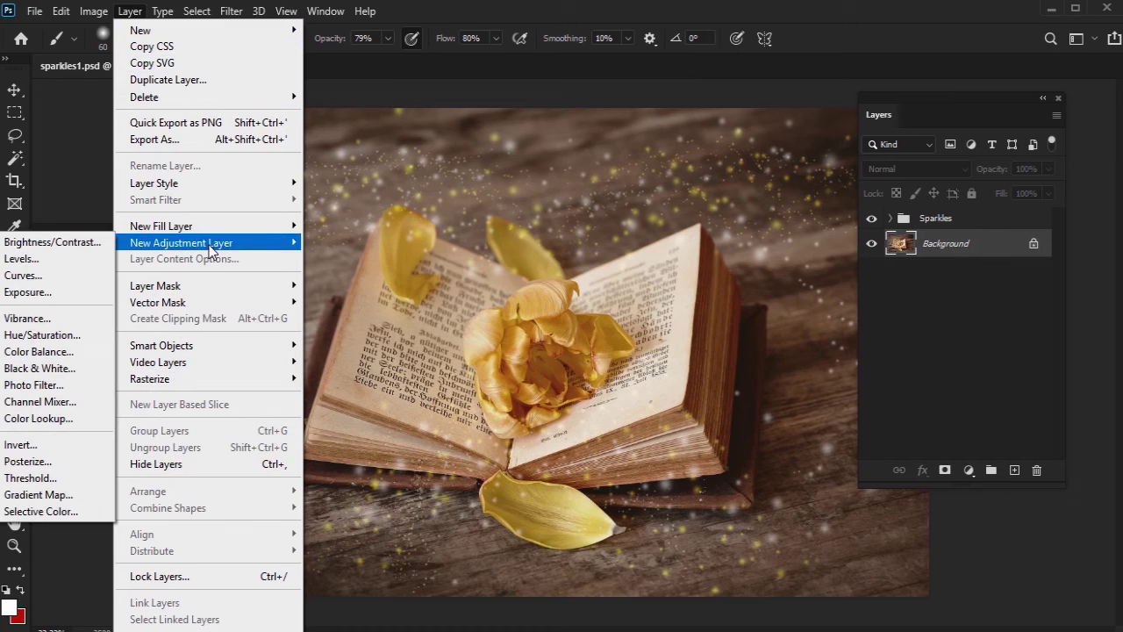
pyautogui.click(72, 265)
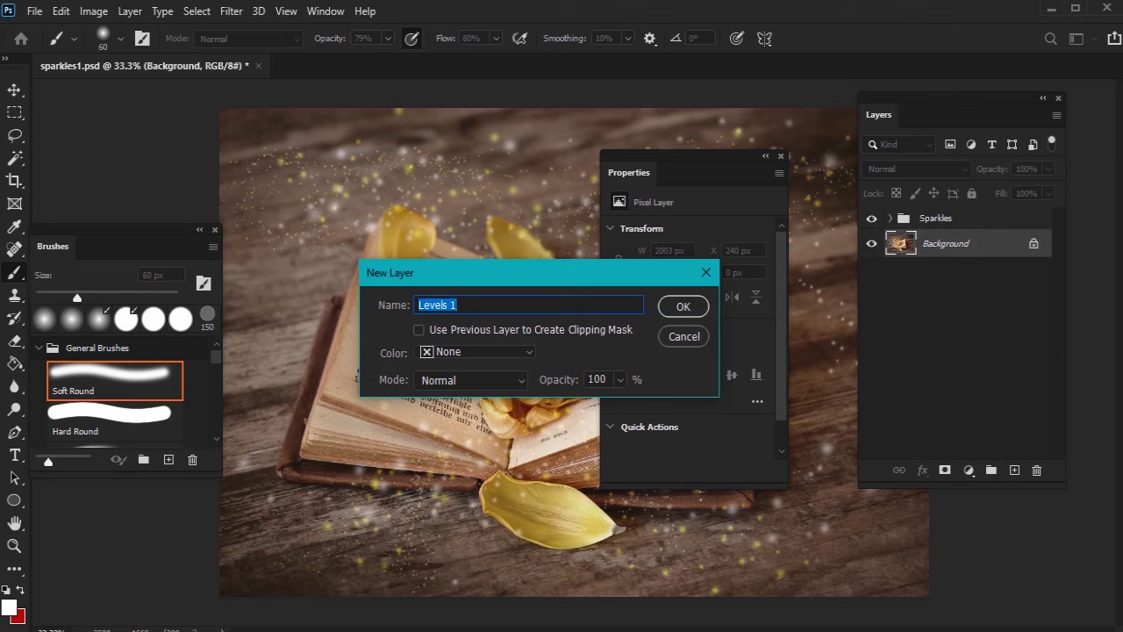
pyautogui.write('Focus 1')
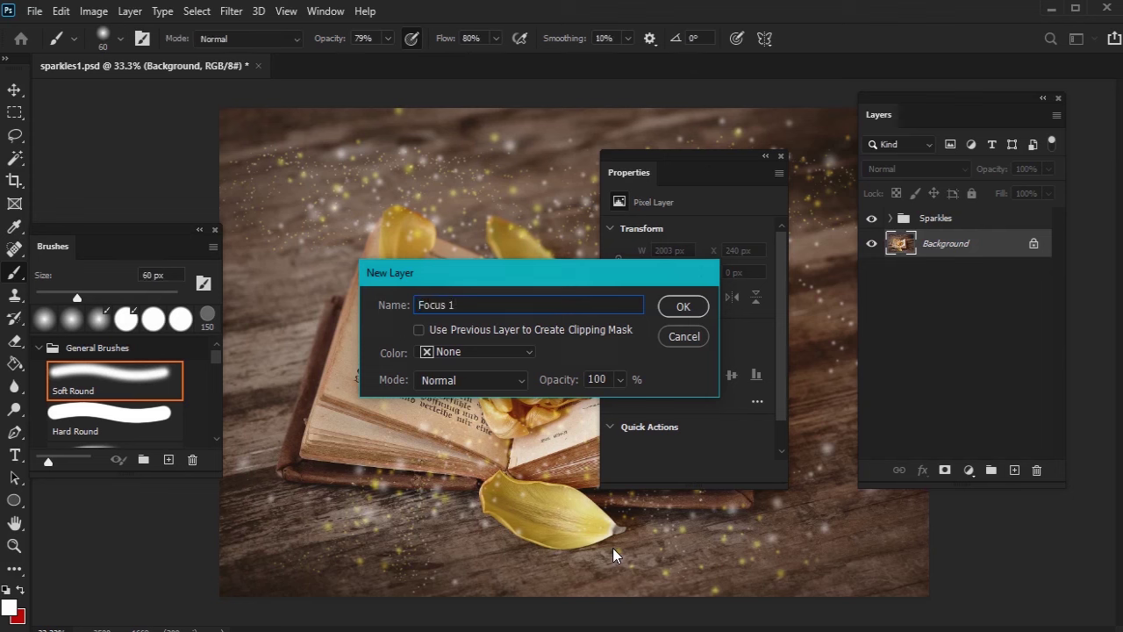
pyautogui.press('Return')
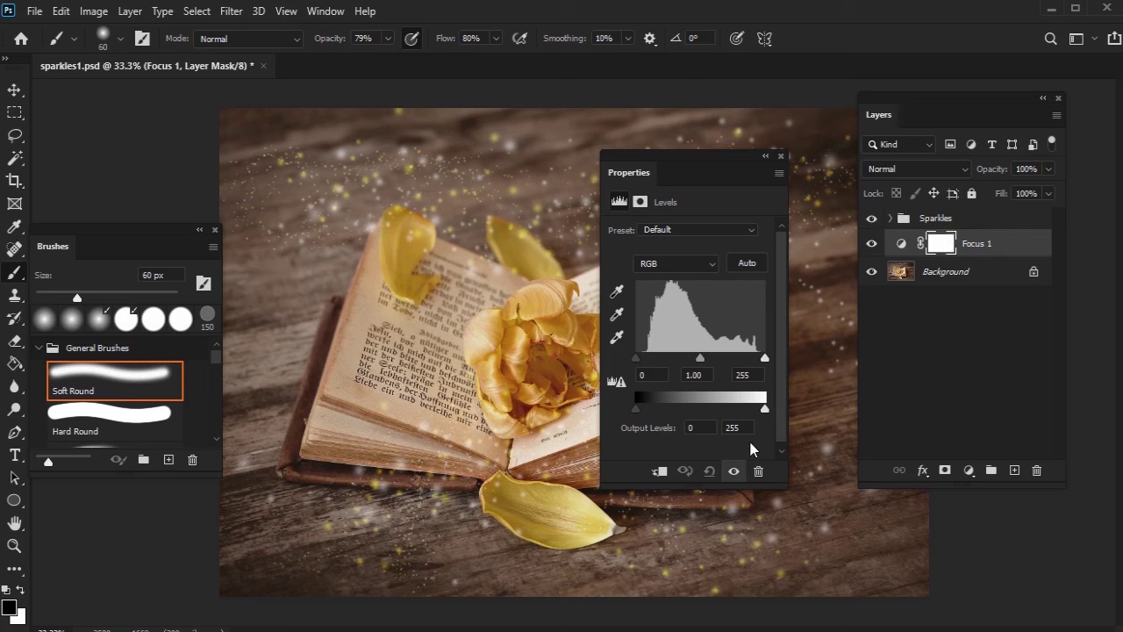
# Lower the Focus 1 output white level to 232.
pyautogui.moveTo(746, 428); pyautogui.dragTo(725, 432)
pyautogui.write('232')
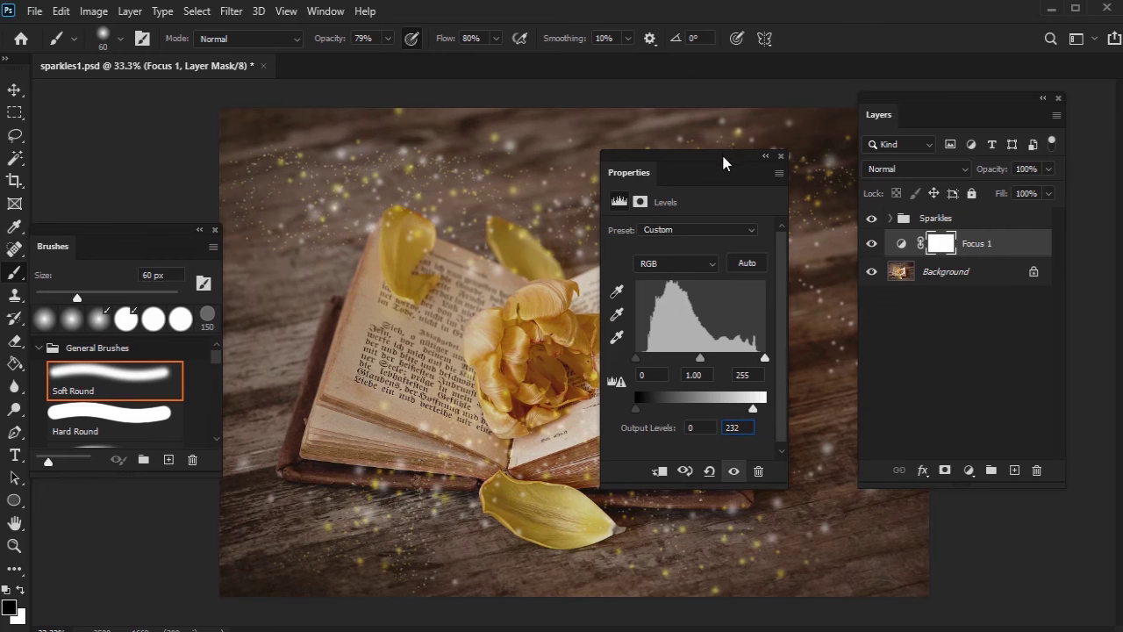
pyautogui.moveTo(723, 163)
pyautogui.mouseDown()
pyautogui.moveTo(248, 347)
pyautogui.moveTo(192, 357)
pyautogui.mouseUp()
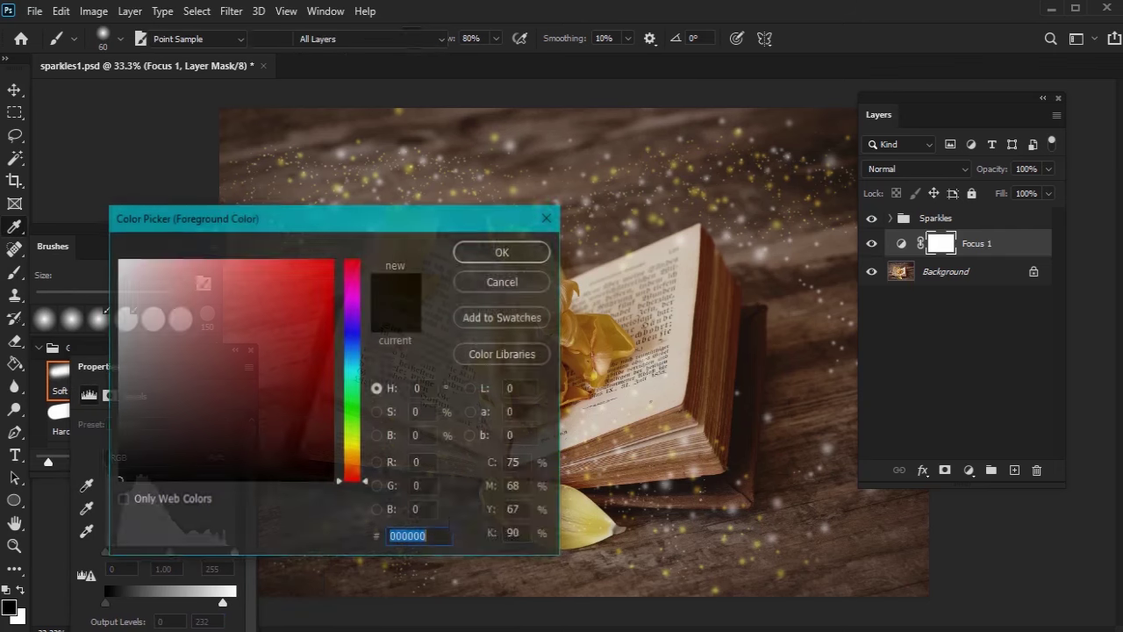
# Paint black with a 1000 px brush on the Focus 1 mask over the book and tulip.
pyautogui.click(9, 607)
pyautogui.click(504, 252)
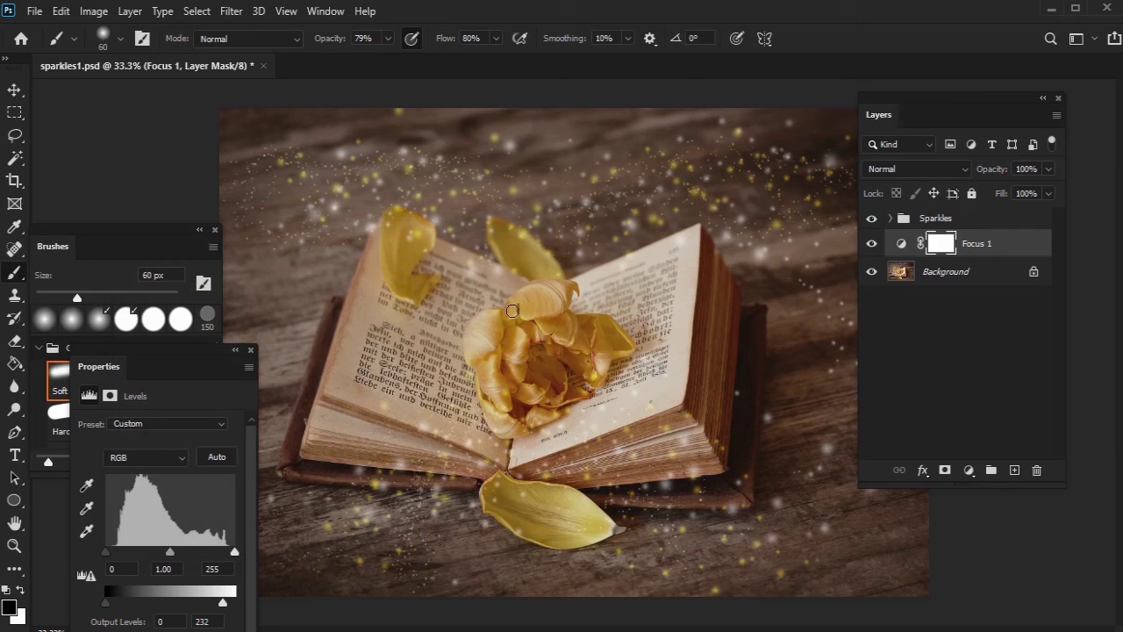
pyautogui.press(']')
pyautogui.press(']')
pyautogui.press(']')
pyautogui.press(']')
pyautogui.press(']')
pyautogui.press(']')
pyautogui.press(']')
pyautogui.press(']')
pyautogui.press(']')
pyautogui.press(']')
pyautogui.press(']')
pyautogui.press(']')
pyautogui.press(']')
pyautogui.press(']')
pyautogui.press(']')
pyautogui.press(']')
pyautogui.press(']')
pyautogui.press(']')
pyautogui.press(']')
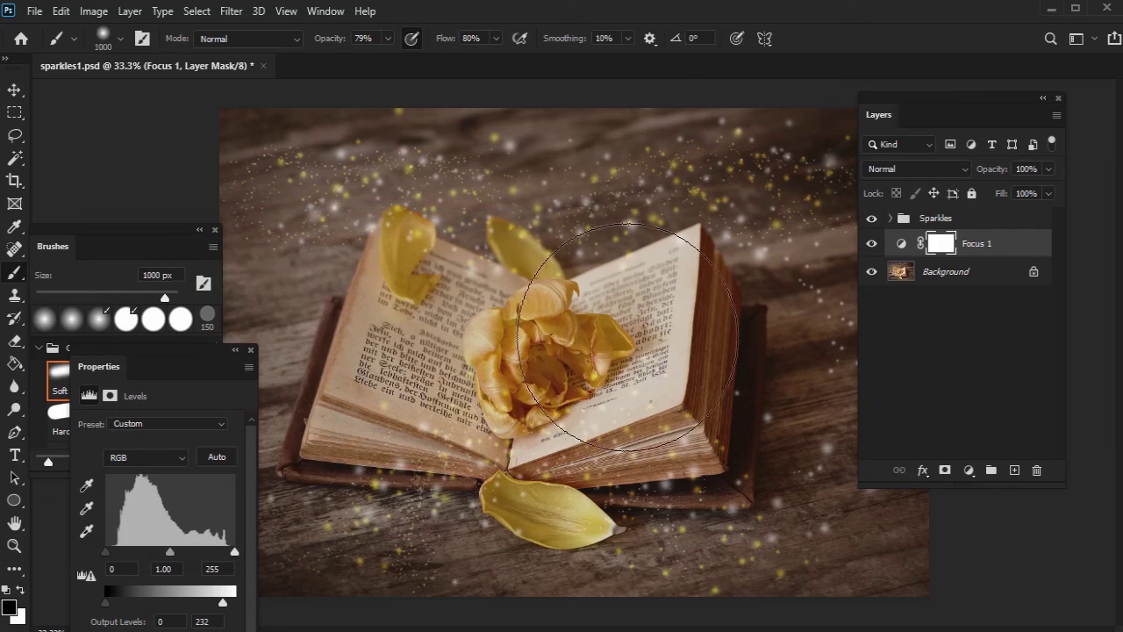
pyautogui.press('[')
pyautogui.press('[')
pyautogui.moveTo(531, 338)
pyautogui.mouseDown()
pyautogui.moveTo(584, 364)
pyautogui.moveTo(607, 333)
pyautogui.moveTo(583, 369)
pyautogui.moveTo(630, 312)
pyautogui.moveTo(465, 344)
pyautogui.moveTo(679, 365)
pyautogui.moveTo(442, 336)
pyautogui.moveTo(551, 412)
pyautogui.moveTo(571, 306)
pyautogui.moveTo(419, 382)
pyautogui.moveTo(622, 374)
pyautogui.moveTo(441, 316)
pyautogui.moveTo(436, 400)
pyautogui.moveTo(611, 398)
pyautogui.moveTo(615, 362)
pyautogui.moveTo(606, 380)
pyautogui.moveTo(646, 360)
pyautogui.moveTo(617, 290)
pyautogui.moveTo(691, 358)
pyautogui.moveTo(635, 395)
pyautogui.moveTo(672, 500)
pyautogui.mouseUp()
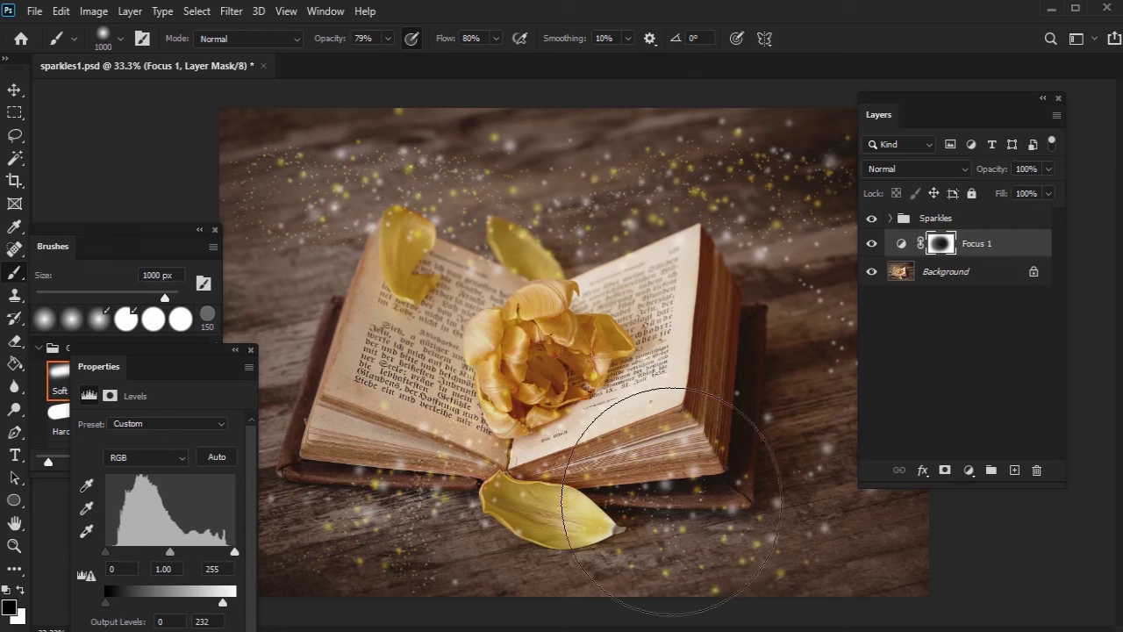
pyautogui.click(991, 275)
# Duplicate Background and apply a 10-pixel Gaussian Blur to the copy.
pyautogui.moveTo(994, 276); pyautogui.dragTo(1015, 469)
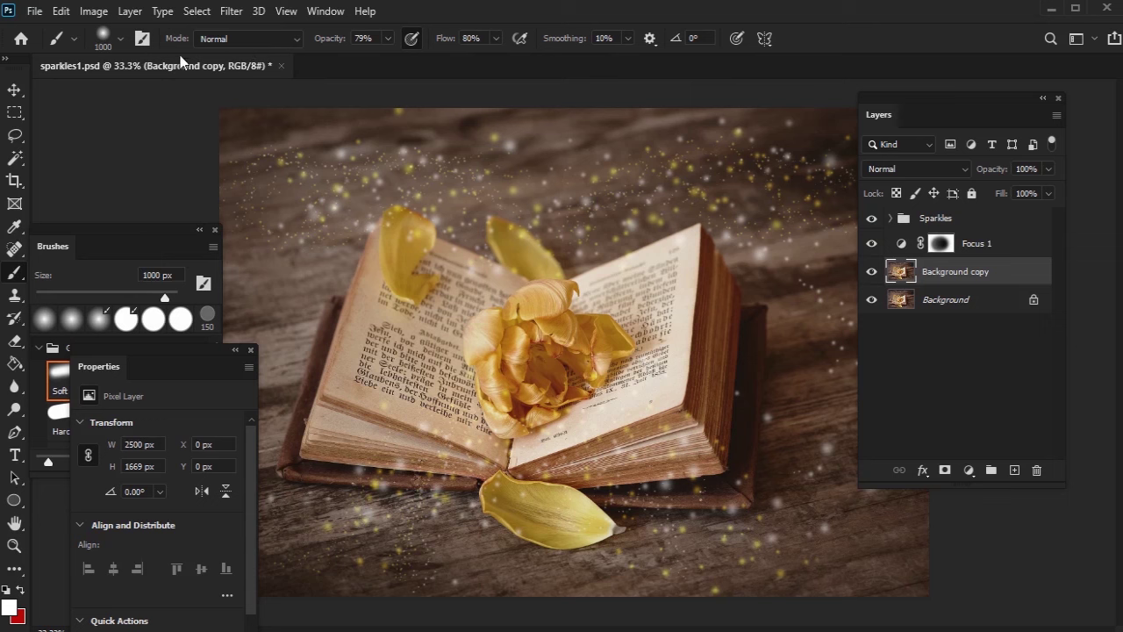
pyautogui.click(233, 15)
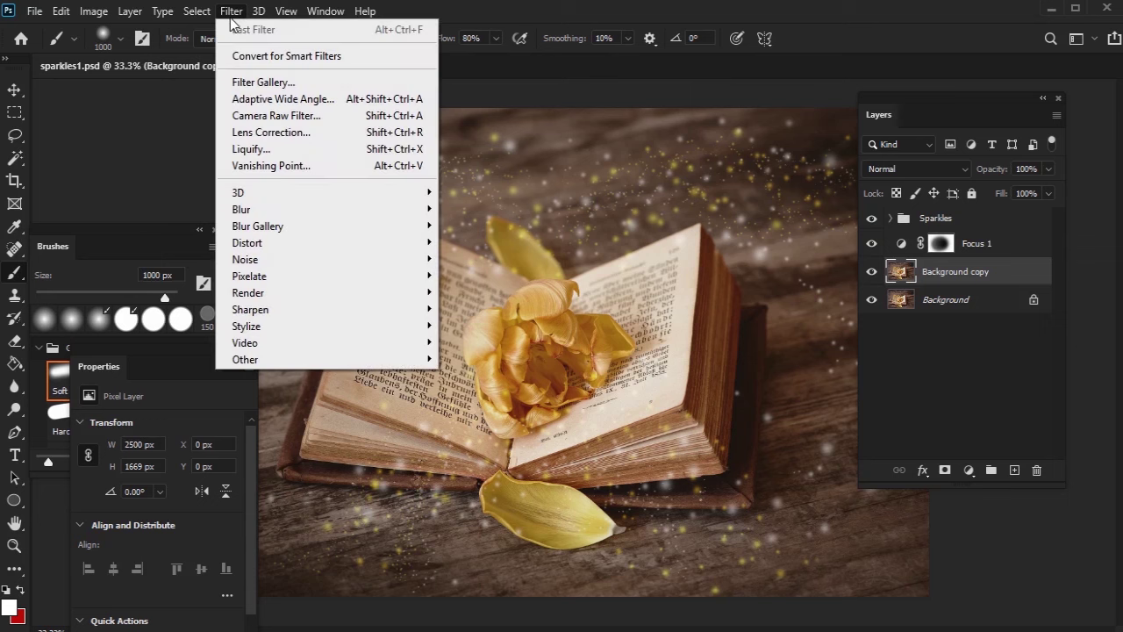
pyautogui.moveTo(400, 220)
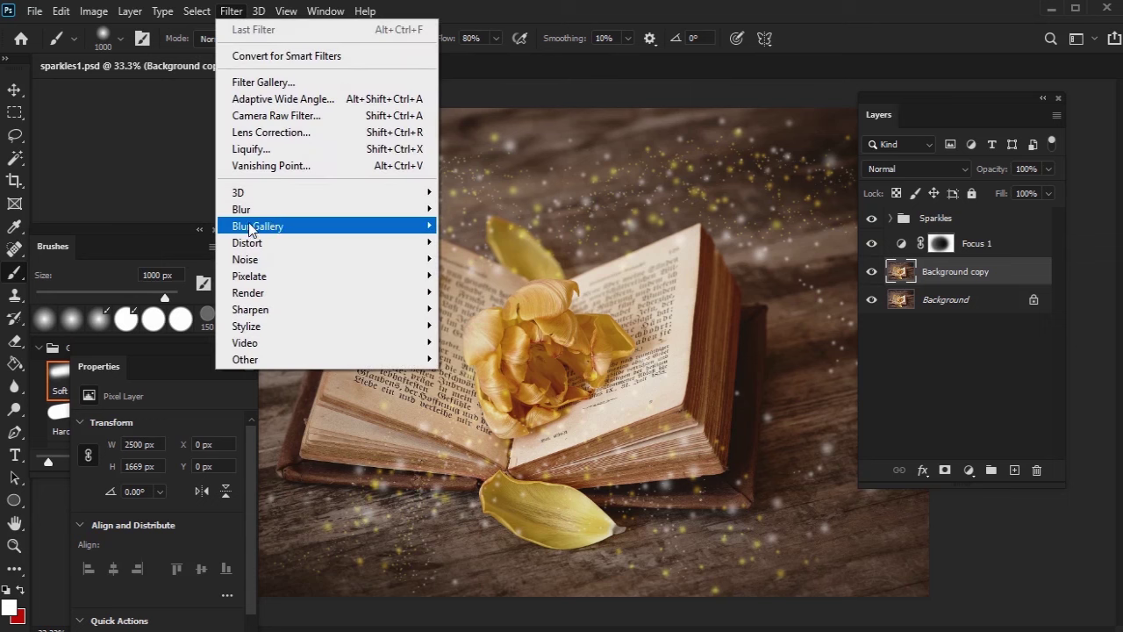
pyautogui.click(169, 275)
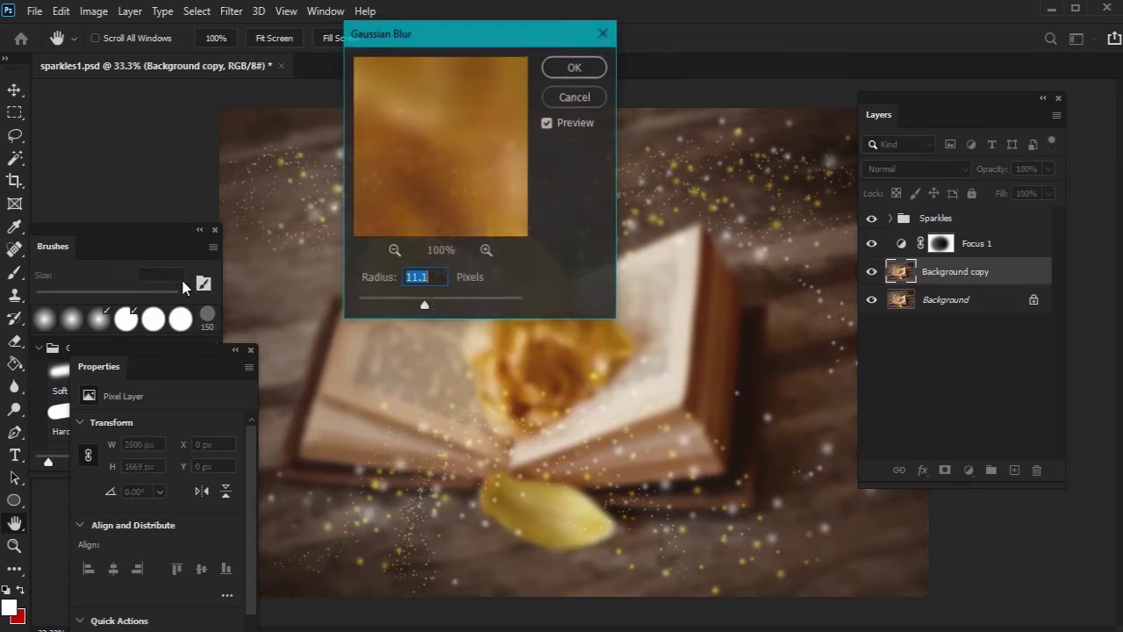
pyautogui.write('10')
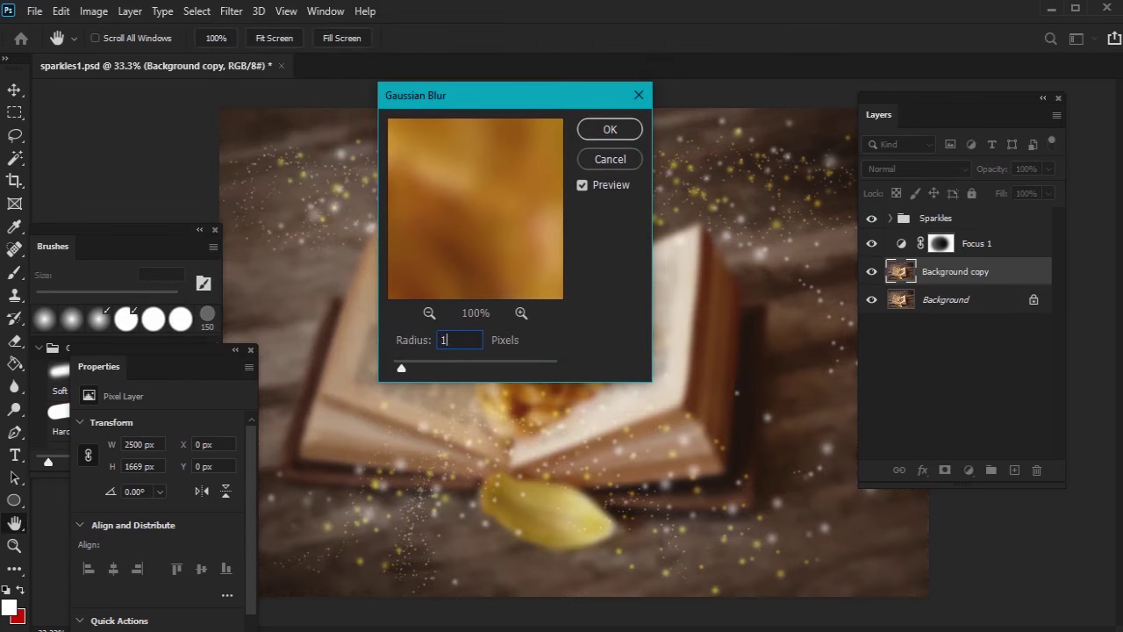
pyautogui.click(610, 129)
pyautogui.press('b')
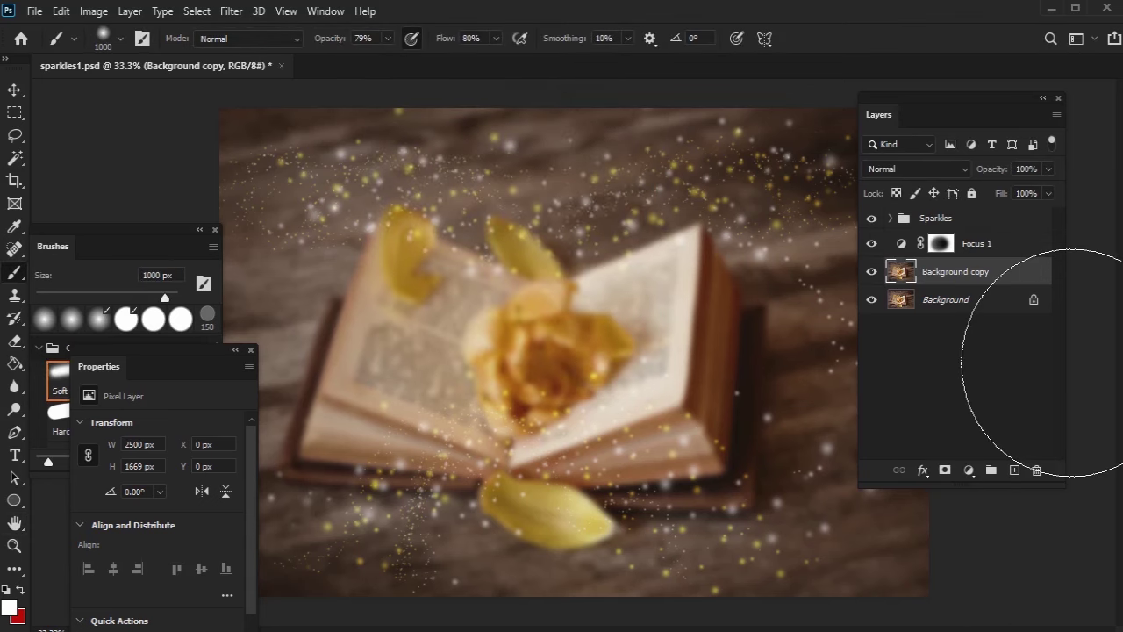
pyautogui.press('[')
pyautogui.press('[')
pyautogui.press('[')
pyautogui.press('[')
pyautogui.press('[')
pyautogui.press('[')
pyautogui.press('[')
pyautogui.press('[')
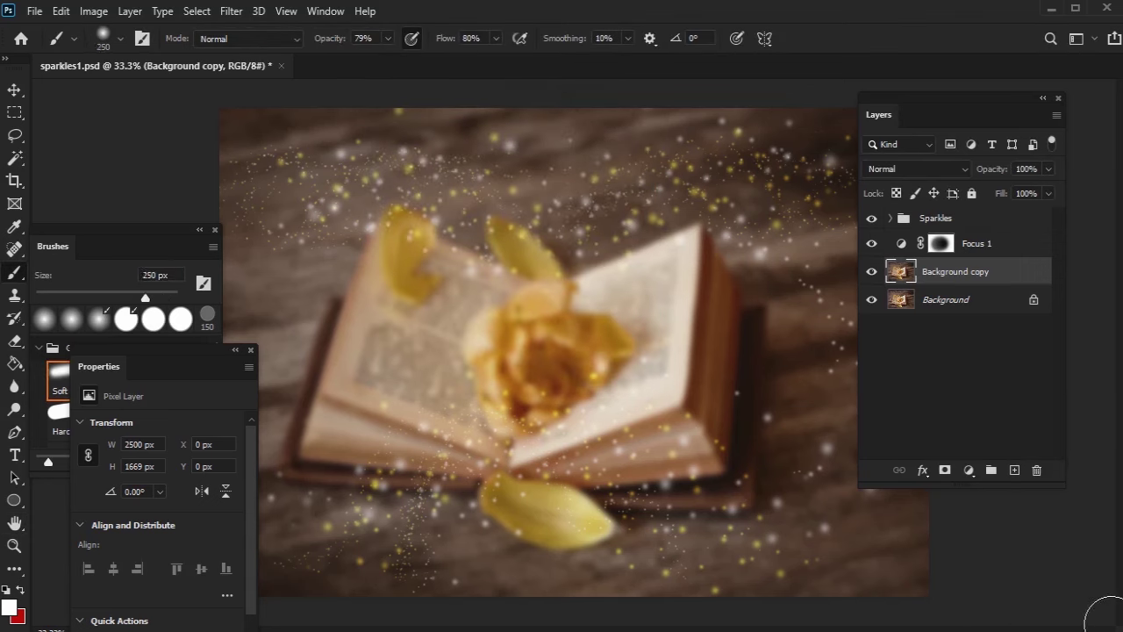
# Add a Reveal All mask to Background copy and paint black over the book with an 800 px brush.
pyautogui.click(129, 11)
pyautogui.moveTo(184, 290)
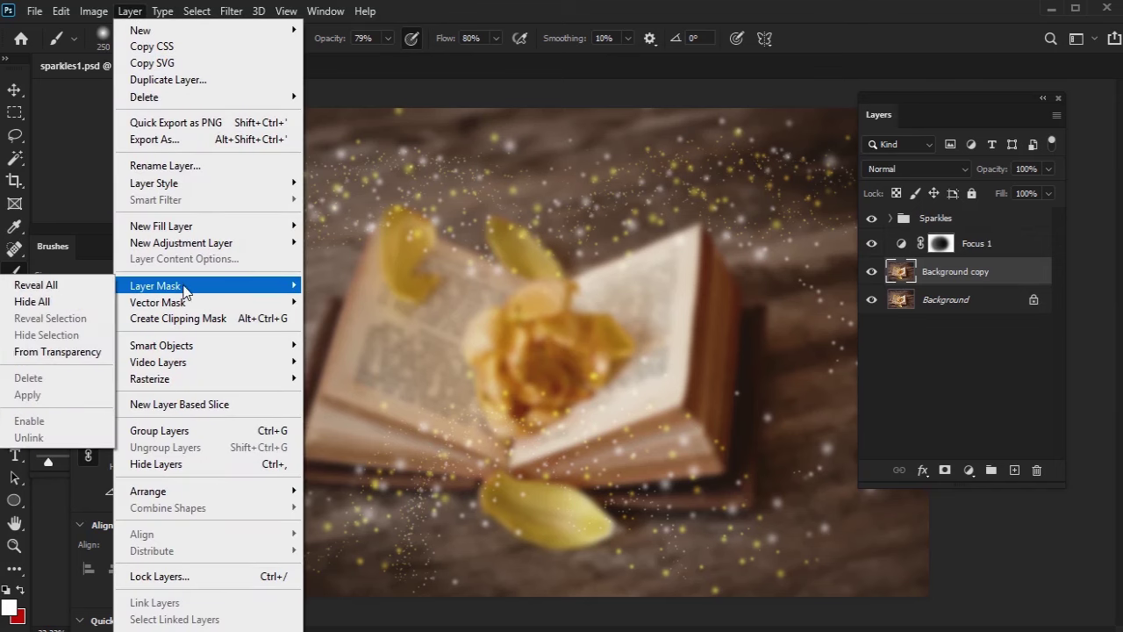
pyautogui.click(40, 285)
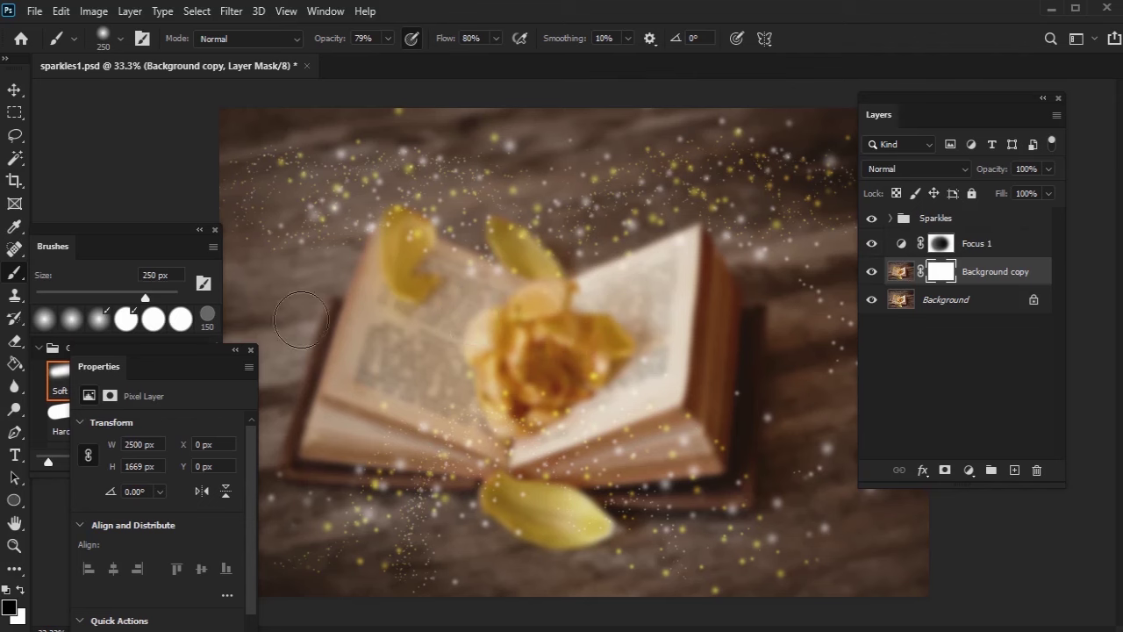
pyautogui.press(']')
pyautogui.press(']')
pyautogui.press(']')
pyautogui.press(']')
pyautogui.press(']')
pyautogui.press(']')
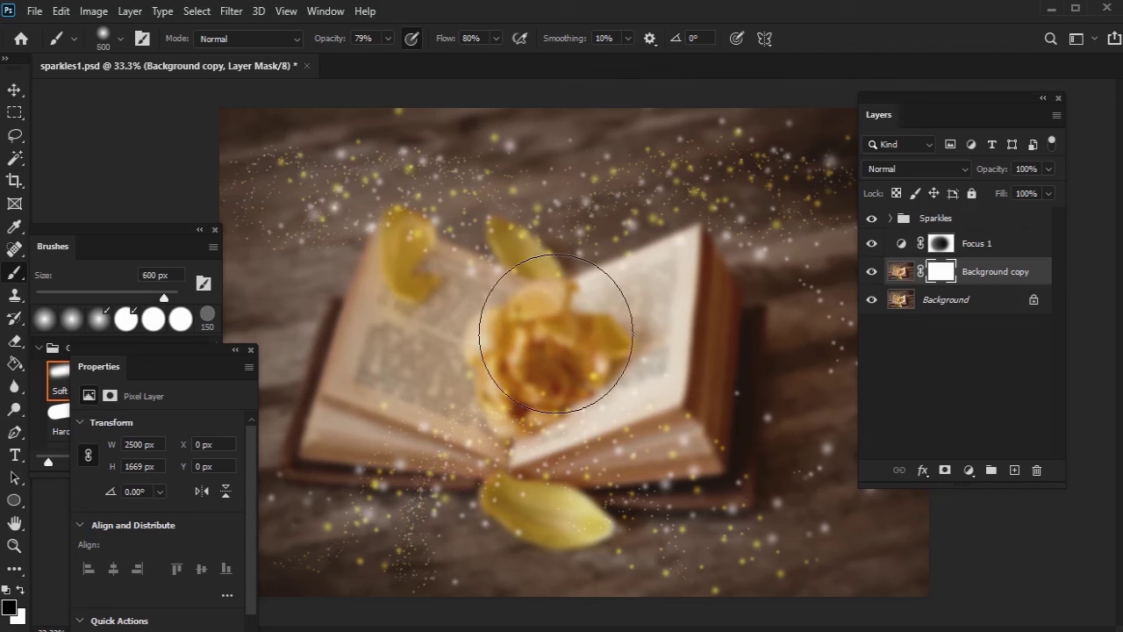
pyautogui.click(9, 606)
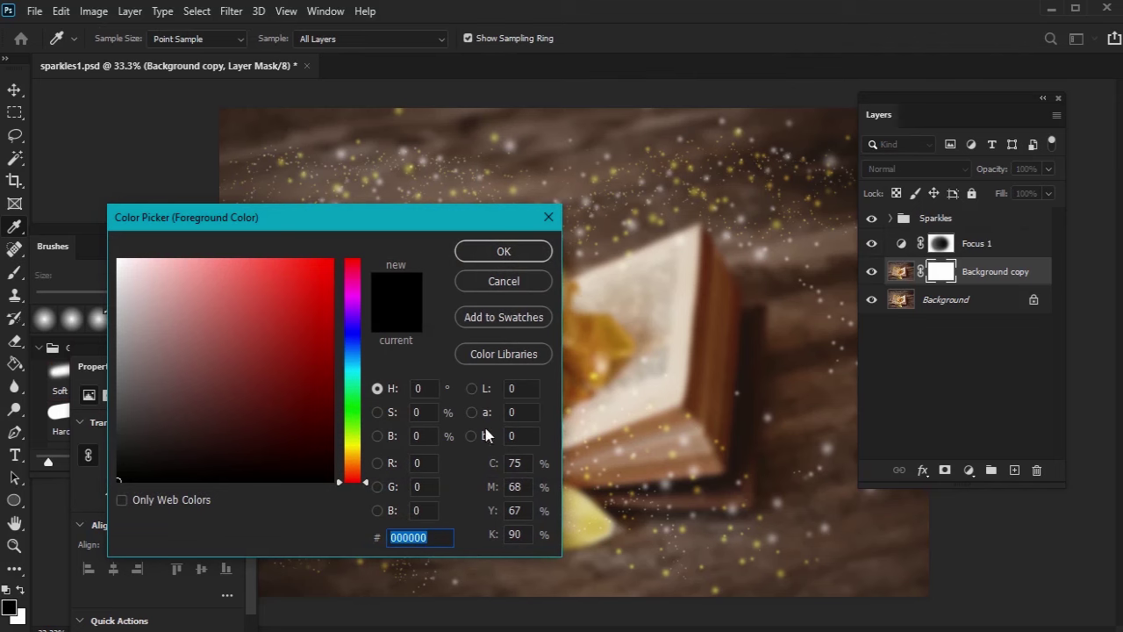
pyautogui.click(506, 253)
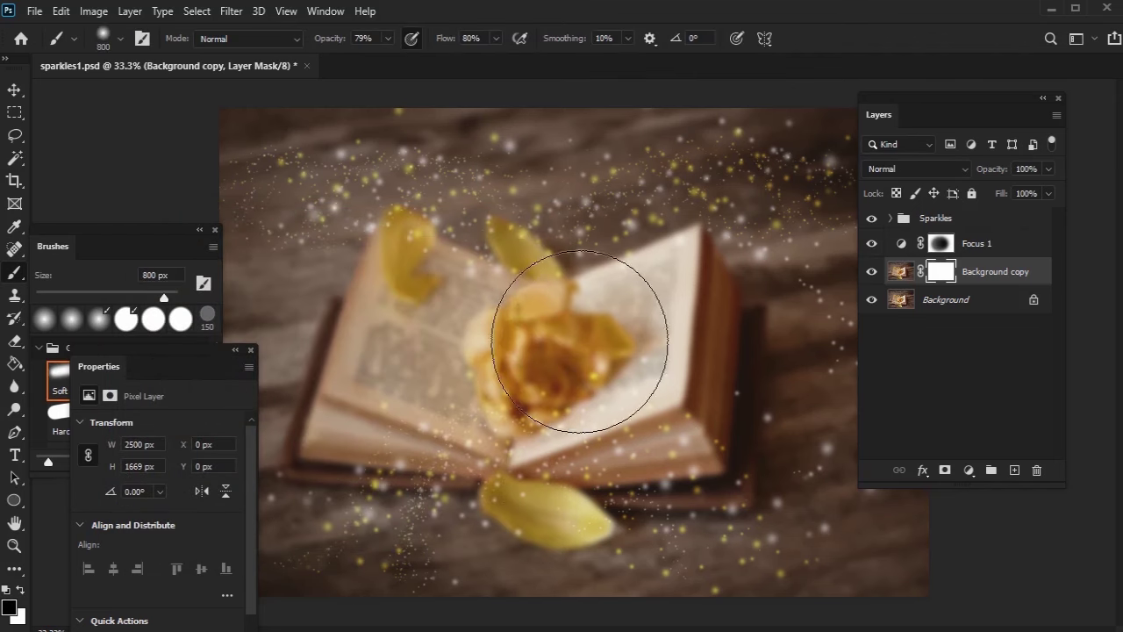
pyautogui.moveTo(548, 413)
pyautogui.mouseDown()
pyautogui.moveTo(477, 281)
pyautogui.moveTo(422, 369)
pyautogui.moveTo(386, 369)
pyautogui.moveTo(691, 307)
pyautogui.moveTo(677, 413)
pyautogui.moveTo(539, 251)
pyautogui.moveTo(421, 343)
pyautogui.moveTo(604, 451)
pyautogui.mouseUp()
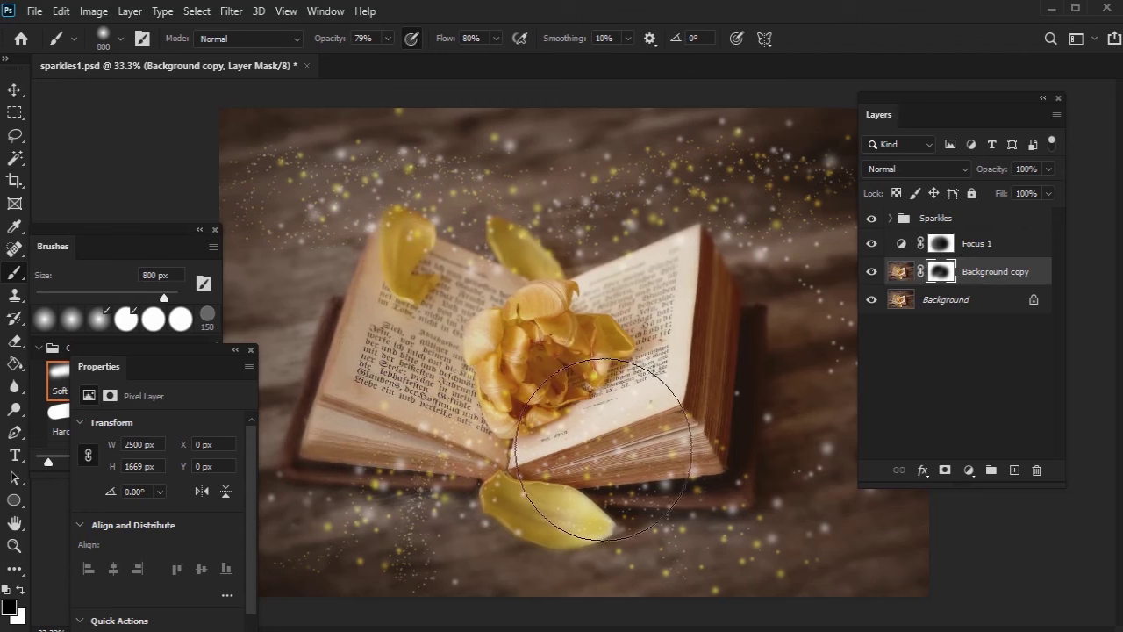
# Rename the blurred Background copy layer to Focus 2.
pyautogui.doubleClick(1007, 274)
pyautogui.write('Focus 2')
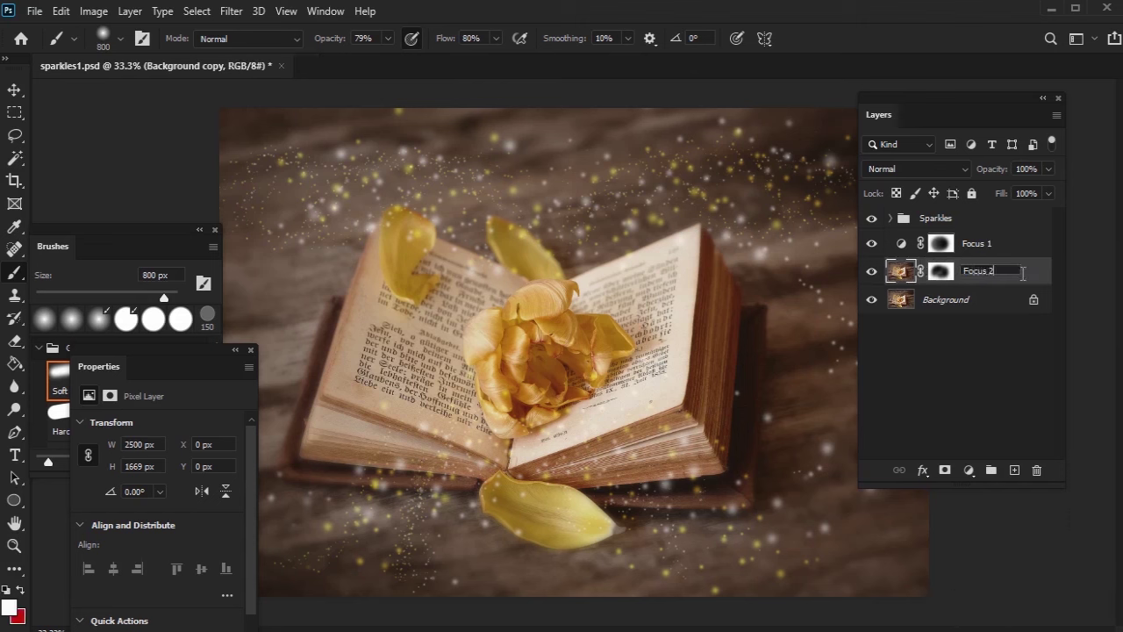
pyautogui.press('Return')
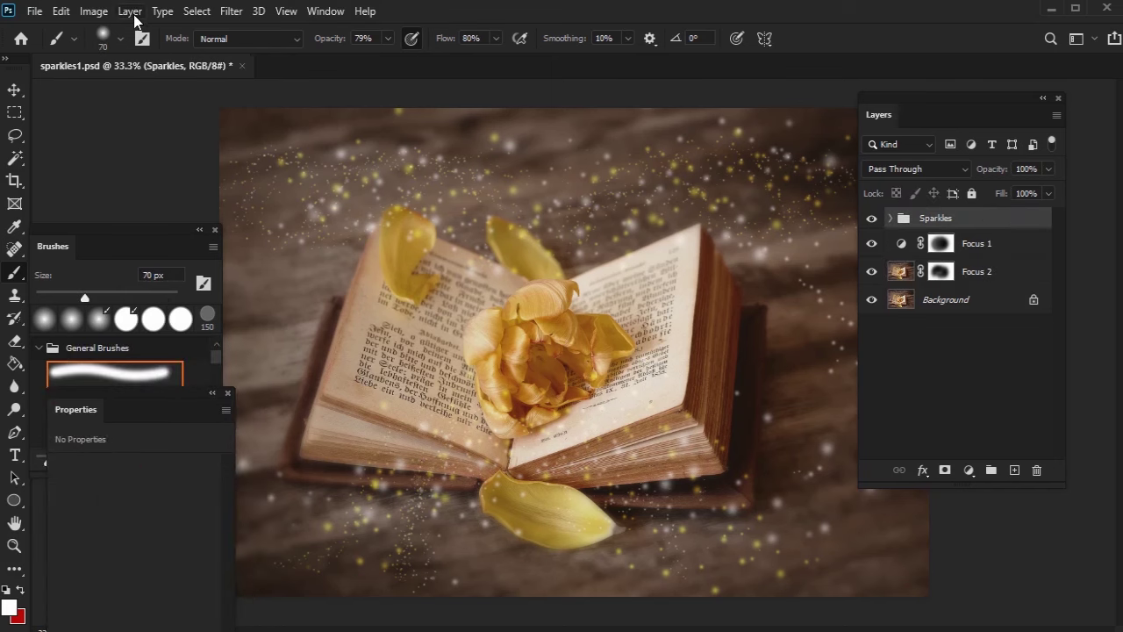
pyautogui.click(134, 14)
# Add a Curves adjustment layer named Color Look.
pyautogui.moveTo(178, 247)
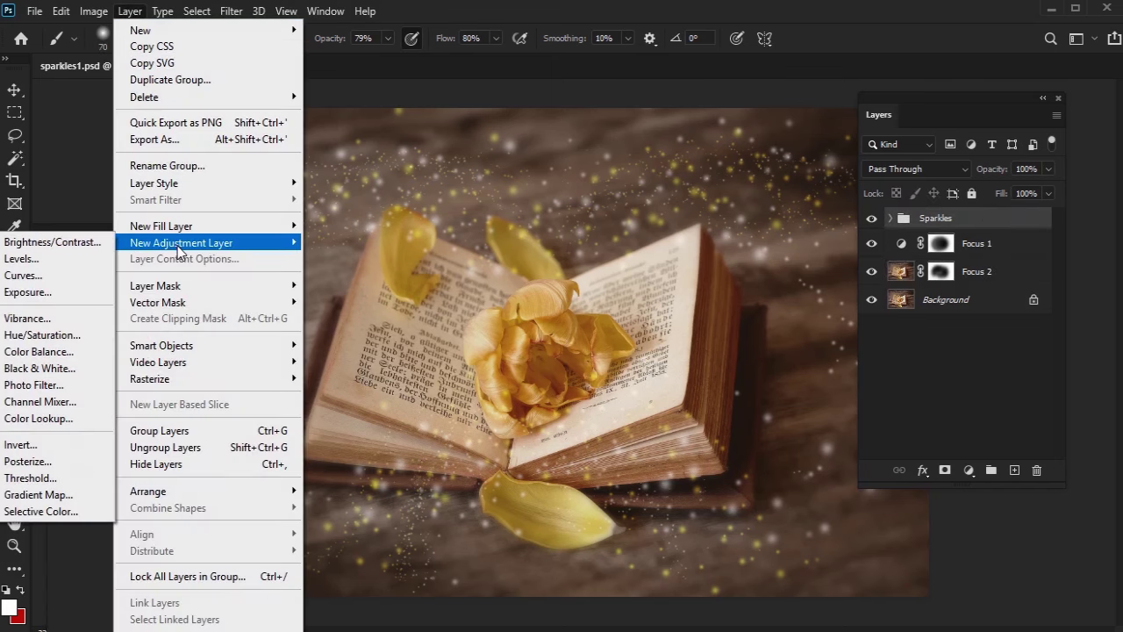
pyautogui.click(61, 277)
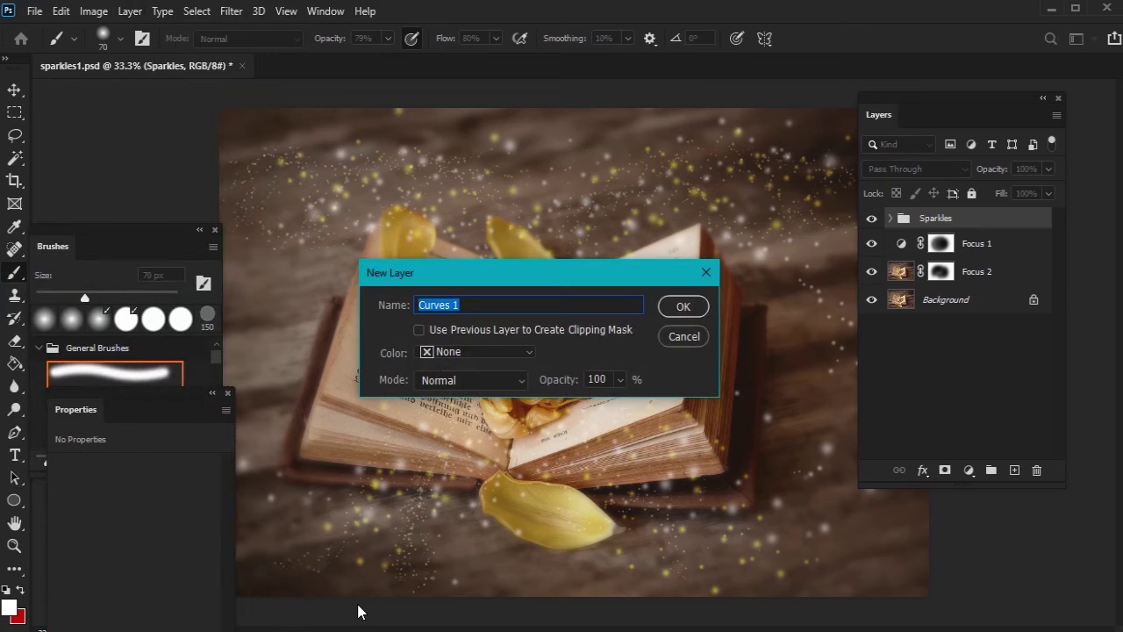
pyautogui.write('Color Look')
pyautogui.press('Return')
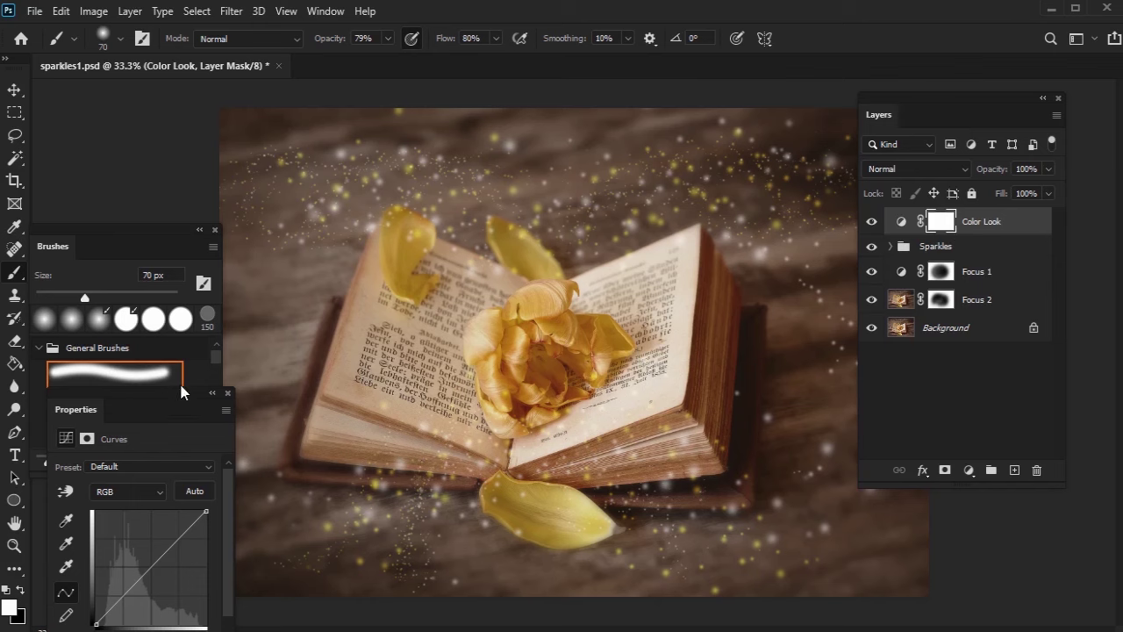
pyautogui.moveTo(164, 391)
pyautogui.mouseDown()
pyautogui.moveTo(597, 217)
pyautogui.moveTo(697, 147)
pyautogui.mouseUp()
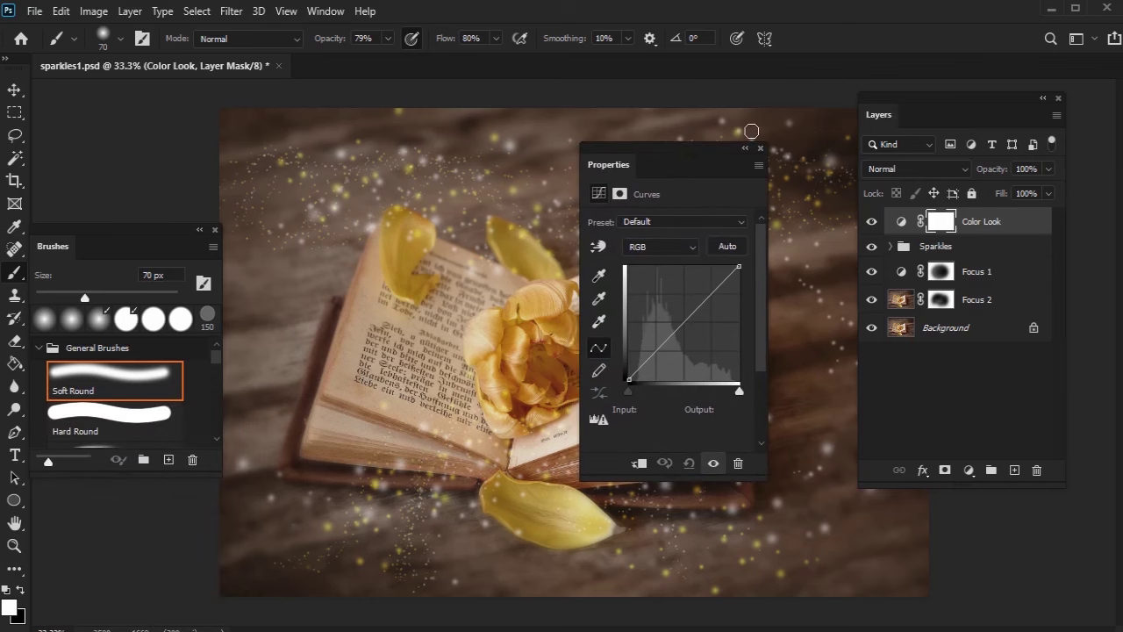
# On the Red channel curve, lift the shadows and pull the midtones down.
pyautogui.click(680, 247)
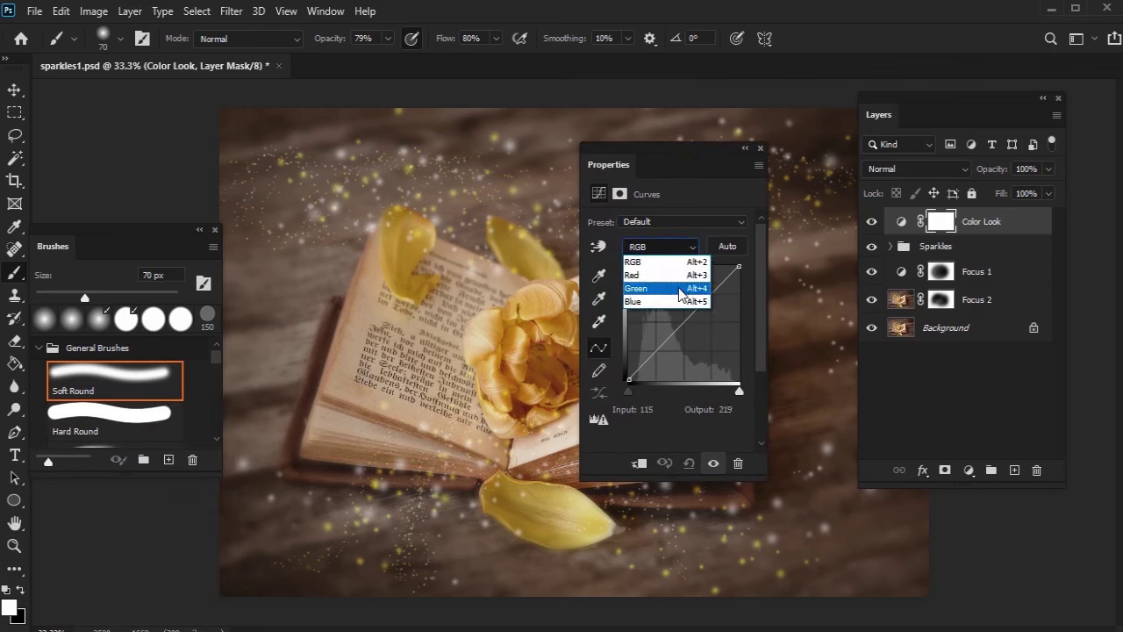
pyautogui.click(684, 275)
pyautogui.moveTo(698, 151); pyautogui.dragTo(761, 137)
pyautogui.moveTo(693, 364); pyautogui.dragTo(692, 349)
pyautogui.moveTo(746, 303); pyautogui.dragTo(770, 292)
# Raise the Green channel curve slightly for a greenish tint, then close Properties.
pyautogui.click(739, 235)
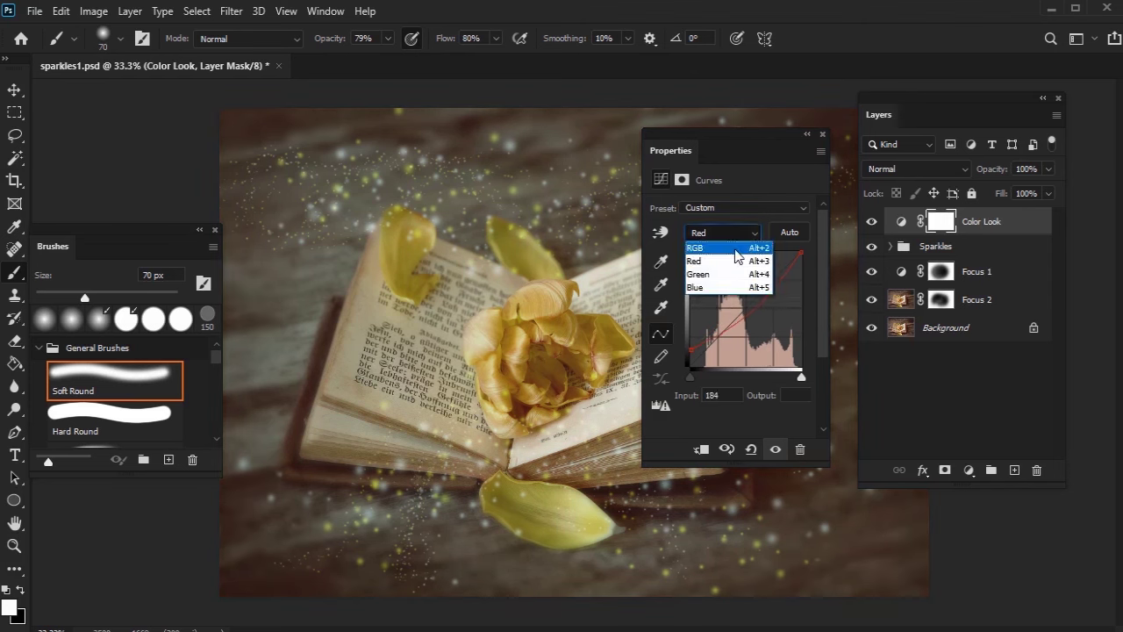
pyautogui.click(719, 260)
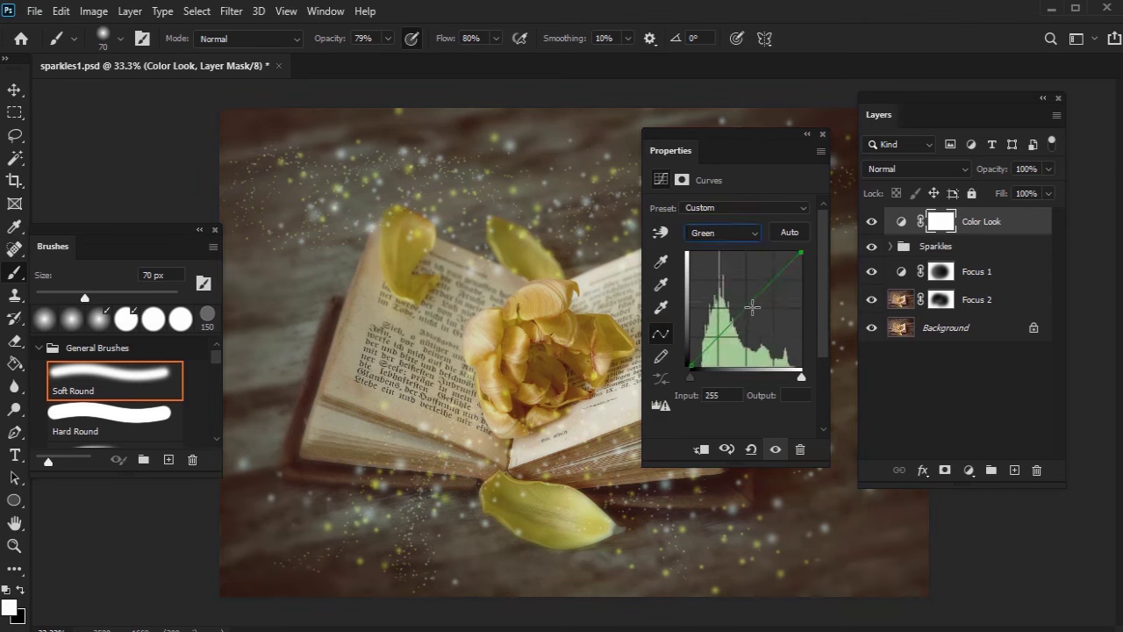
pyautogui.moveTo(760, 295); pyautogui.dragTo(764, 291)
pyautogui.click(727, 233)
pyautogui.click(730, 286)
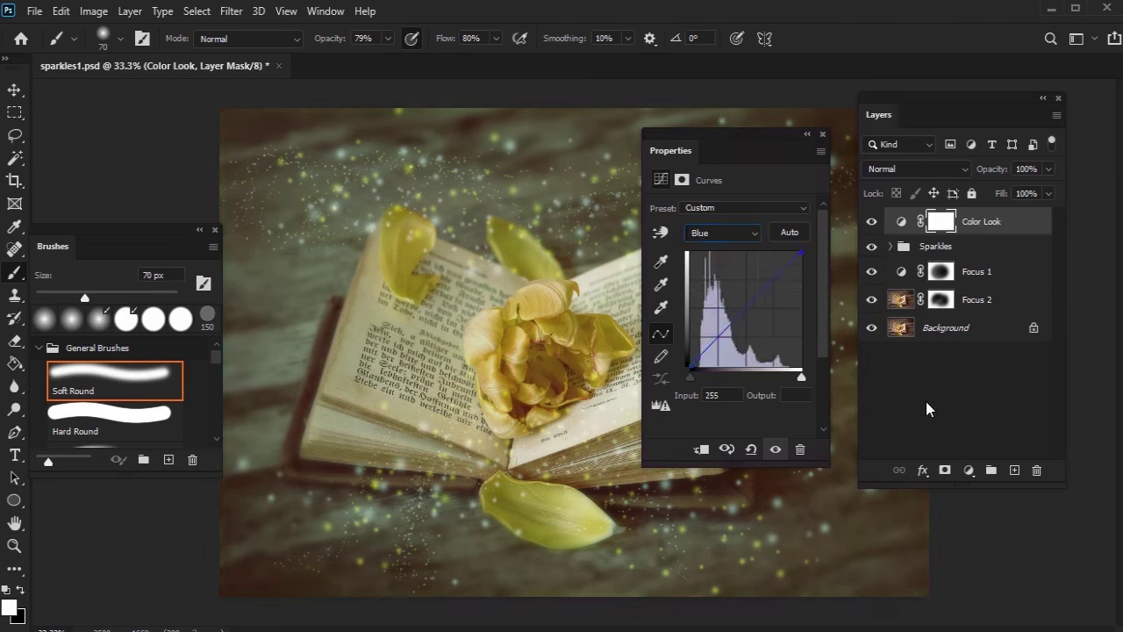
pyautogui.click(822, 134)
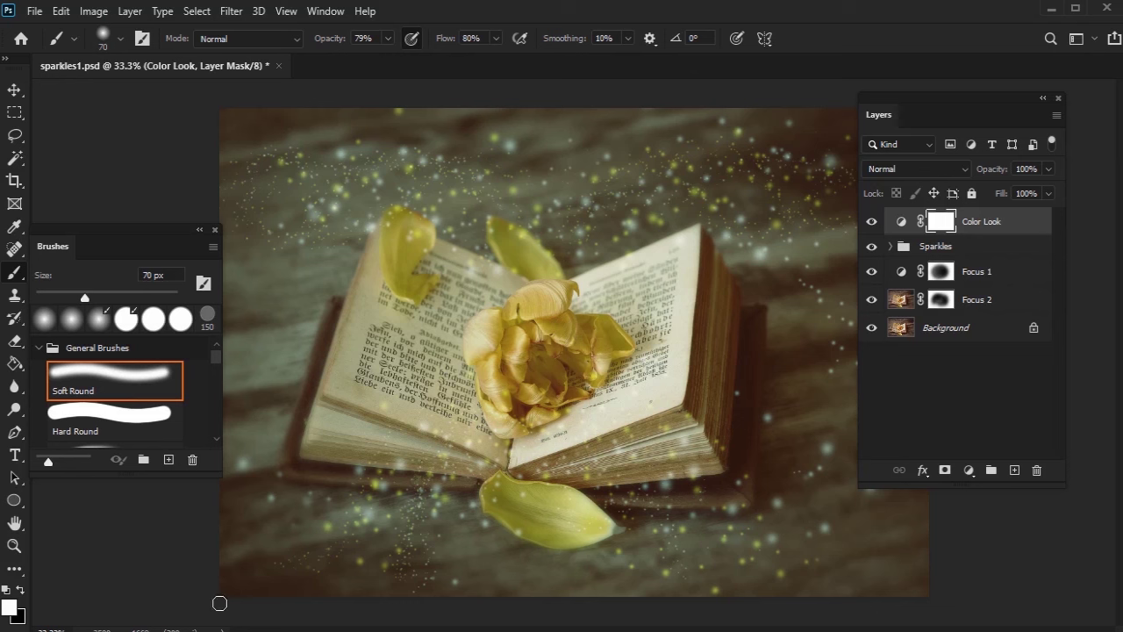
# Add a Gradient Map adjustment layer named Overall Contrast.
pyautogui.click(132, 11)
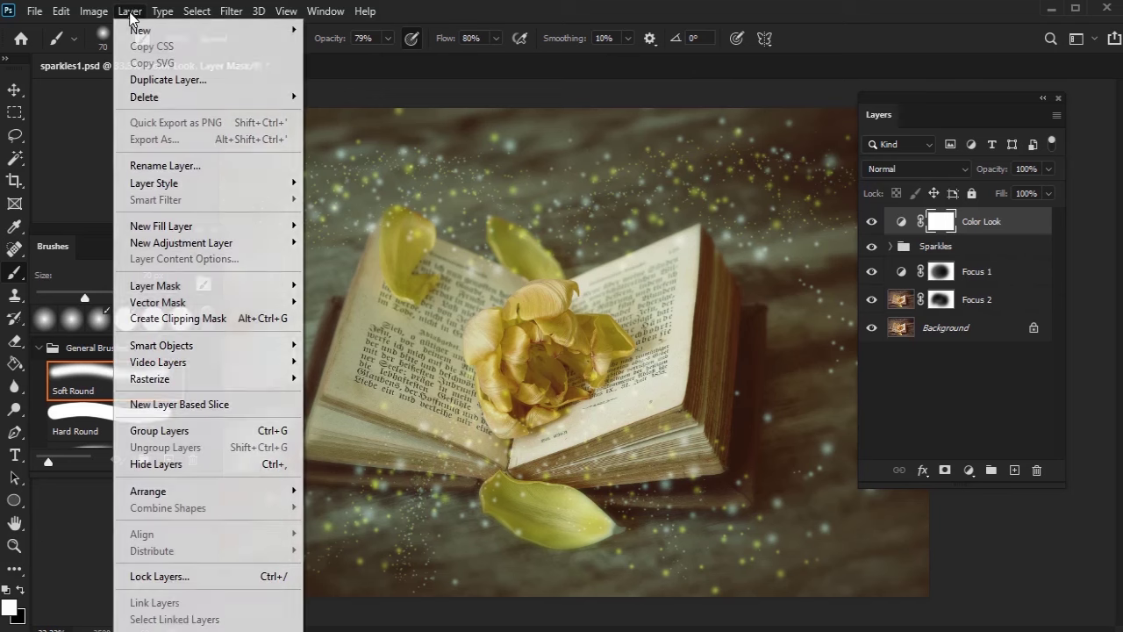
pyautogui.moveTo(176, 249)
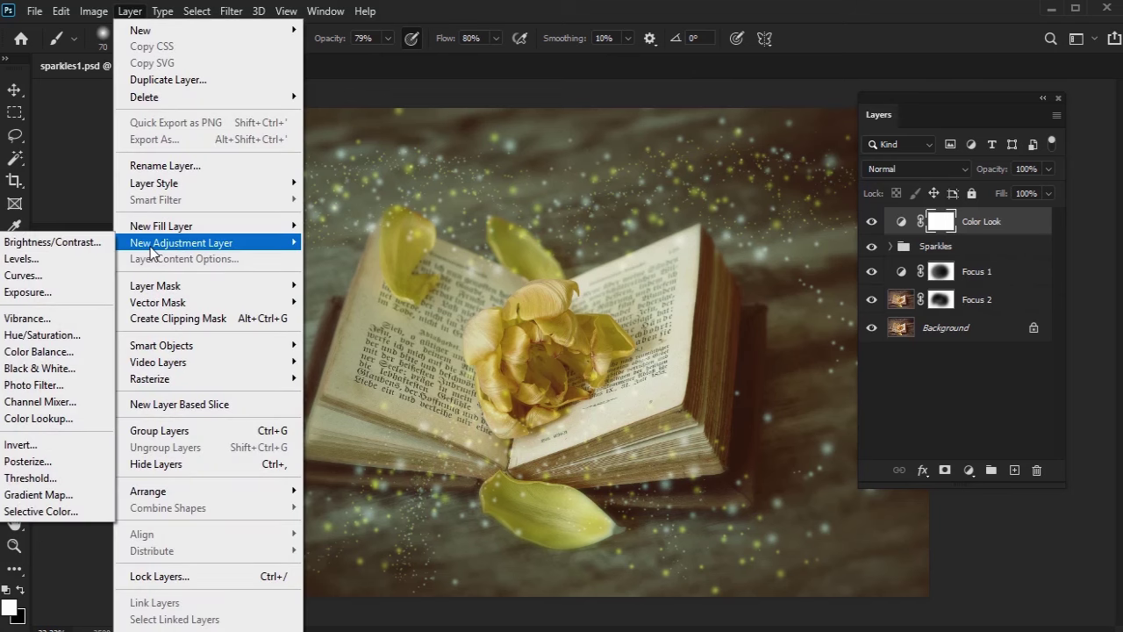
pyautogui.click(76, 496)
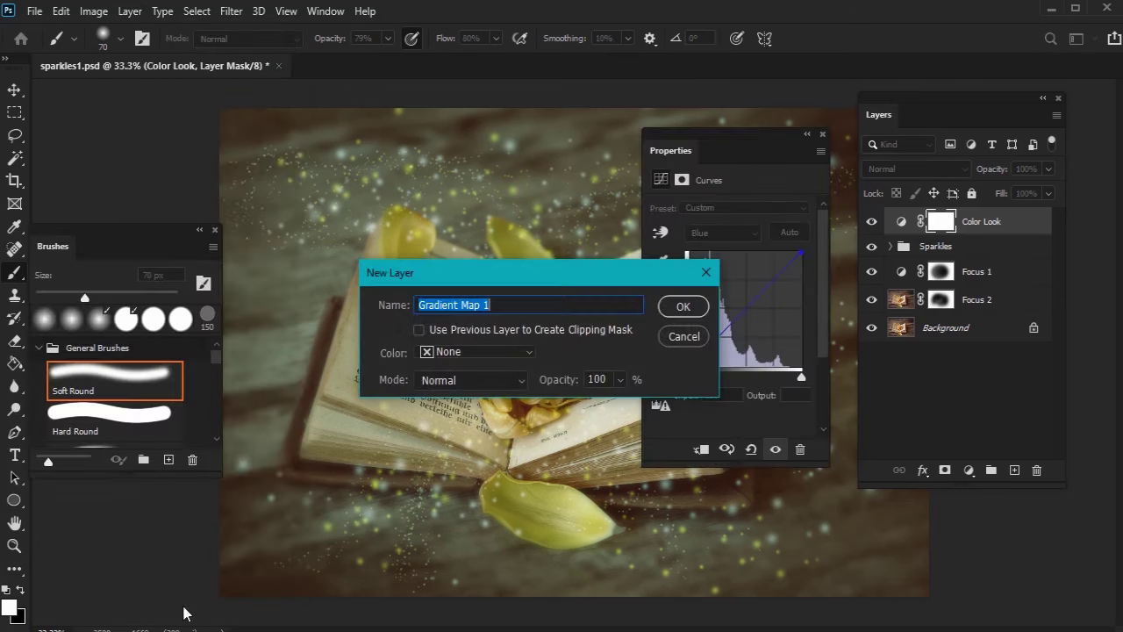
pyautogui.write('Ove')
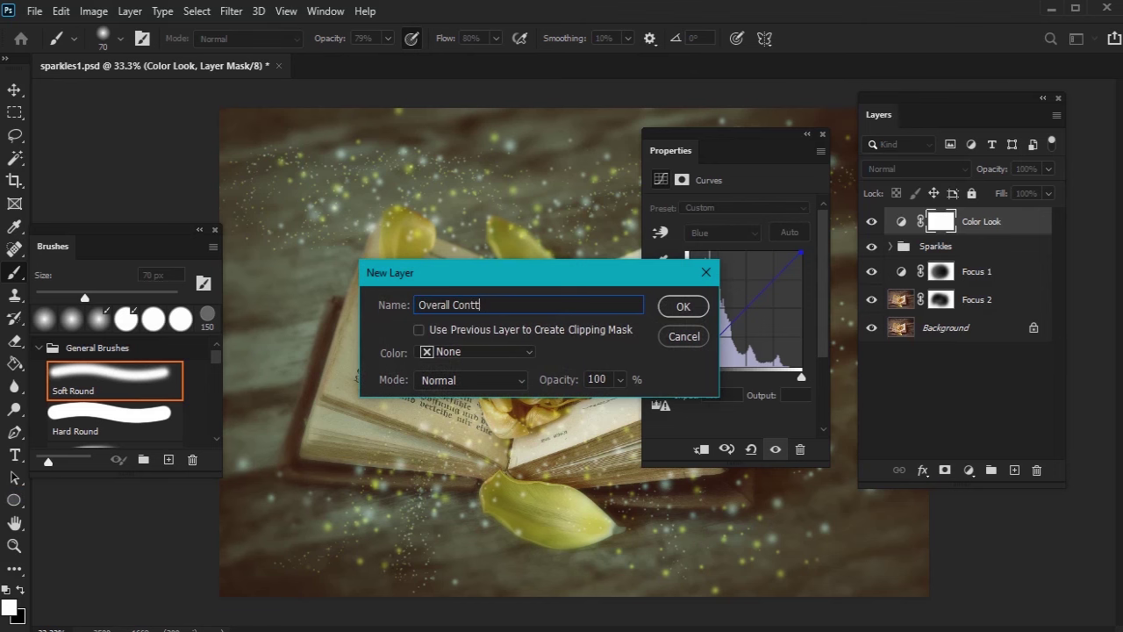
pyautogui.write('rall Contrast')
pyautogui.press('Return')
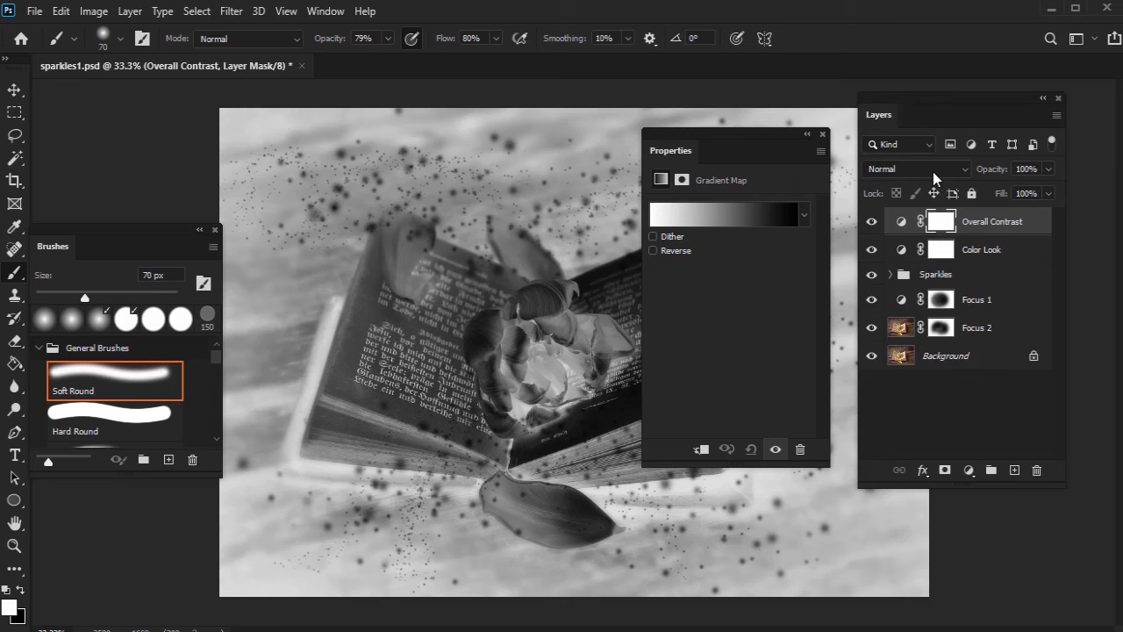
# Blend the Overall Contrast layer as Overlay at 10% opacity.
pyautogui.click(933, 171)
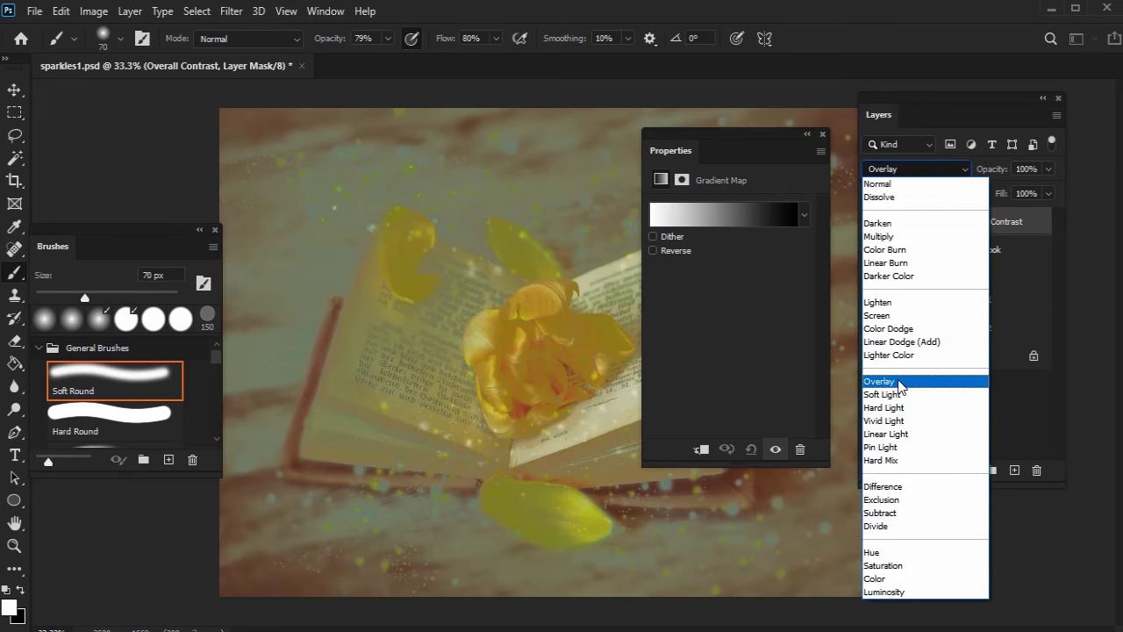
pyautogui.click(919, 381)
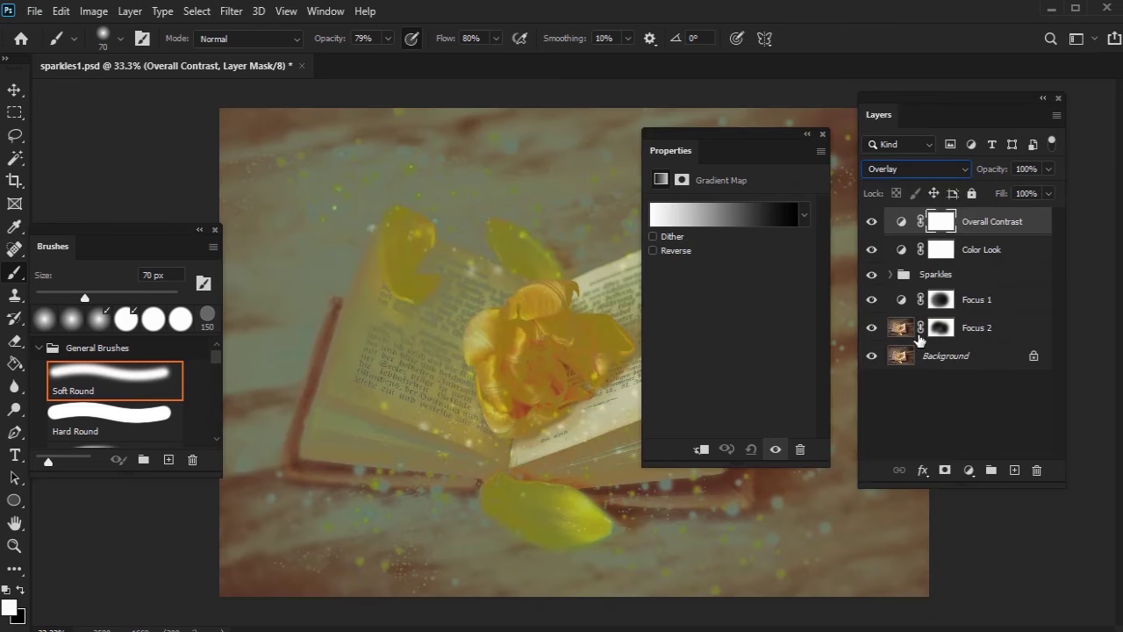
pyautogui.click(1038, 169)
pyautogui.write('10')
pyautogui.press('Return')
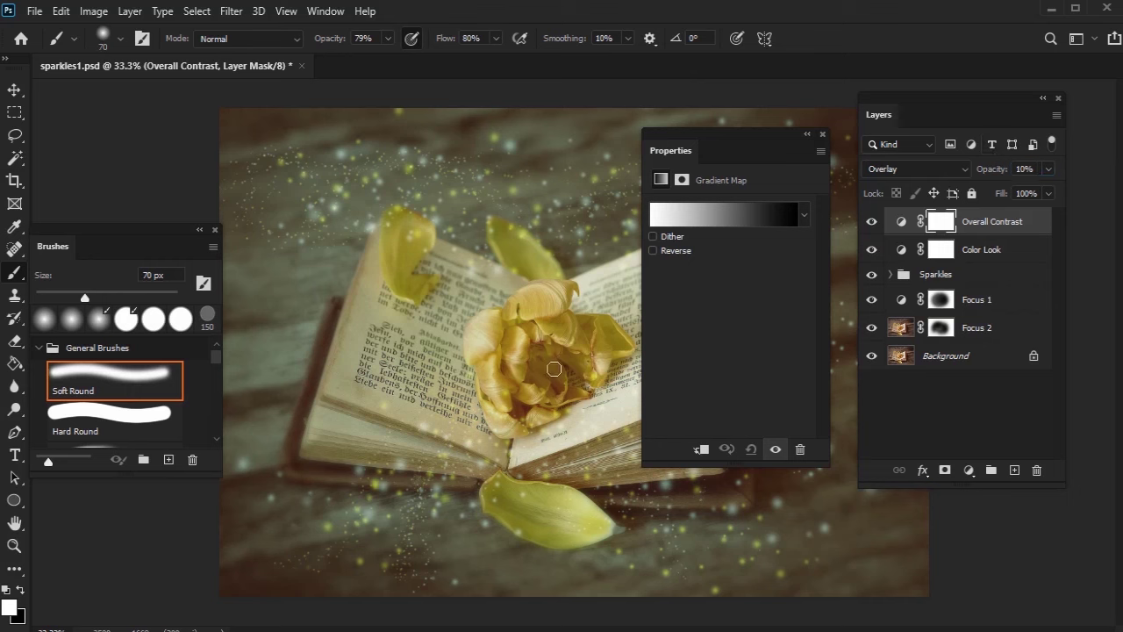
# Add a Vibrance adjustment layer named 'Overall Vibrance'.
pyautogui.click(128, 14)
pyautogui.moveTo(194, 245)
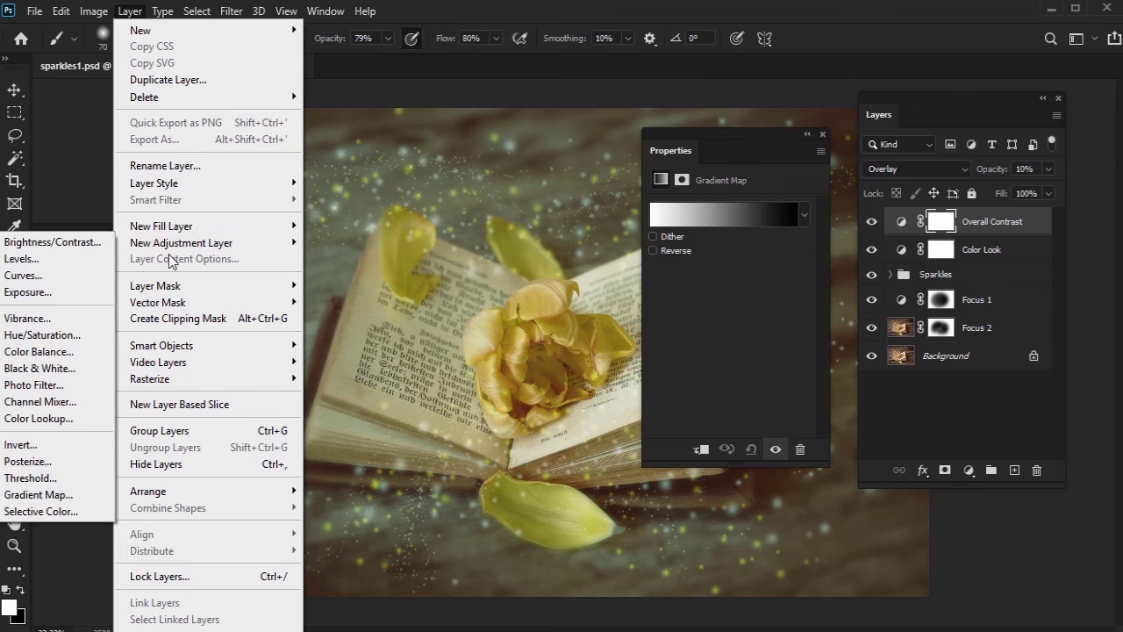
pyautogui.click(27, 319)
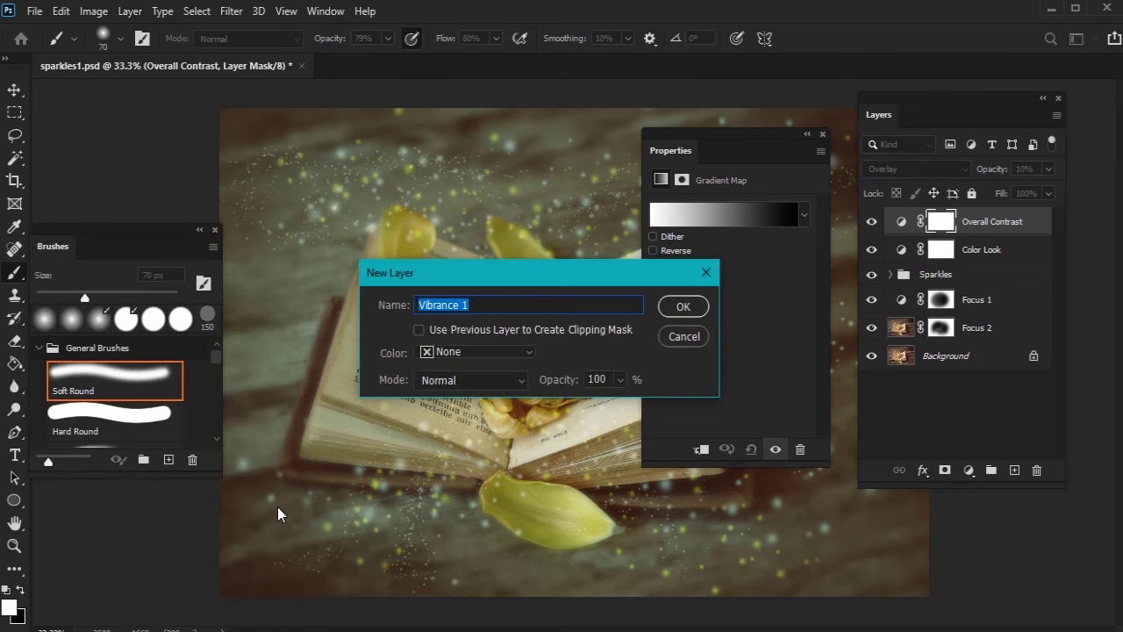
pyautogui.write('Overall Vibrance')
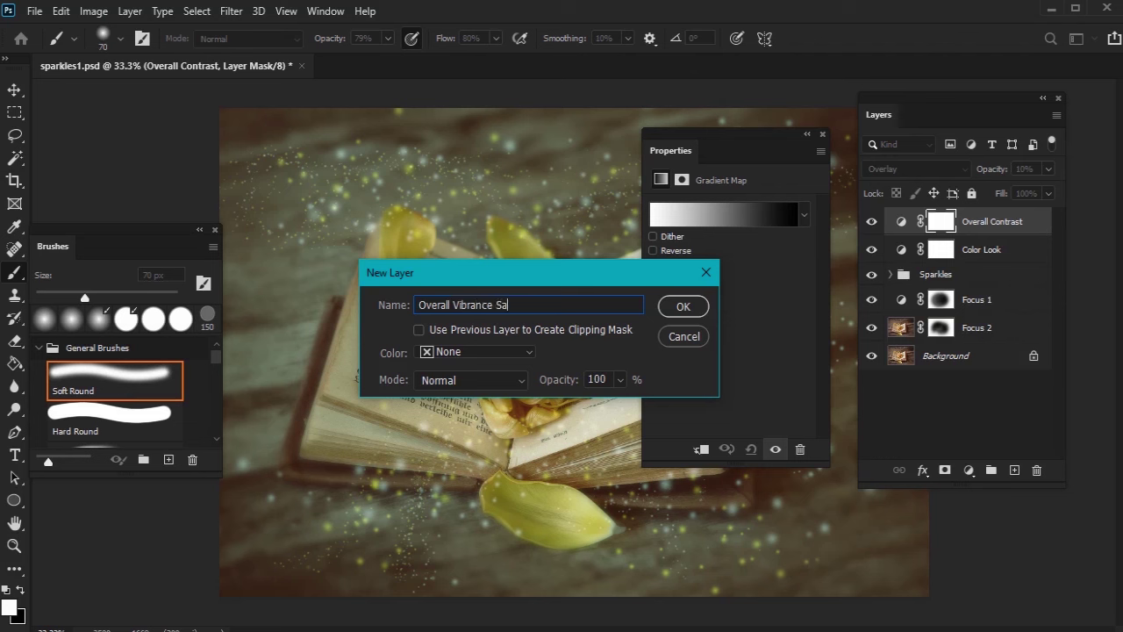
pyautogui.press('Return')
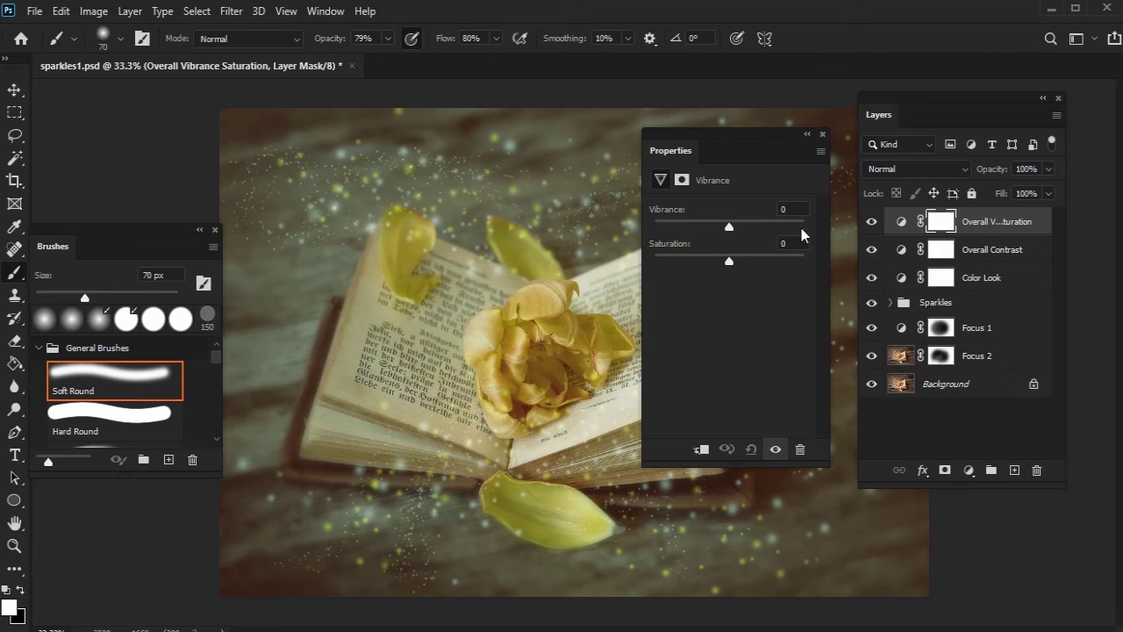
# Set Vibrance to +10 and Saturation to +5 in the layer's properties.
pyautogui.moveTo(767, 141); pyautogui.dragTo(794, 157)
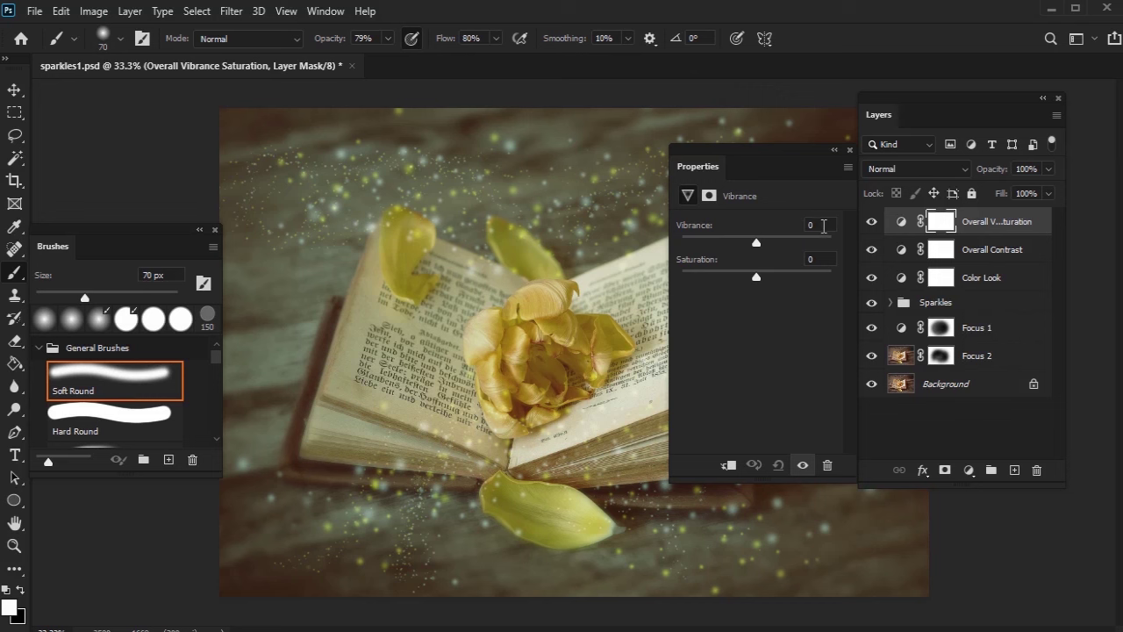
pyautogui.click(823, 226)
pyautogui.write('10')
pyautogui.click(820, 257)
pyautogui.write('5')
pyautogui.moveTo(801, 147); pyautogui.dragTo(789, 283)
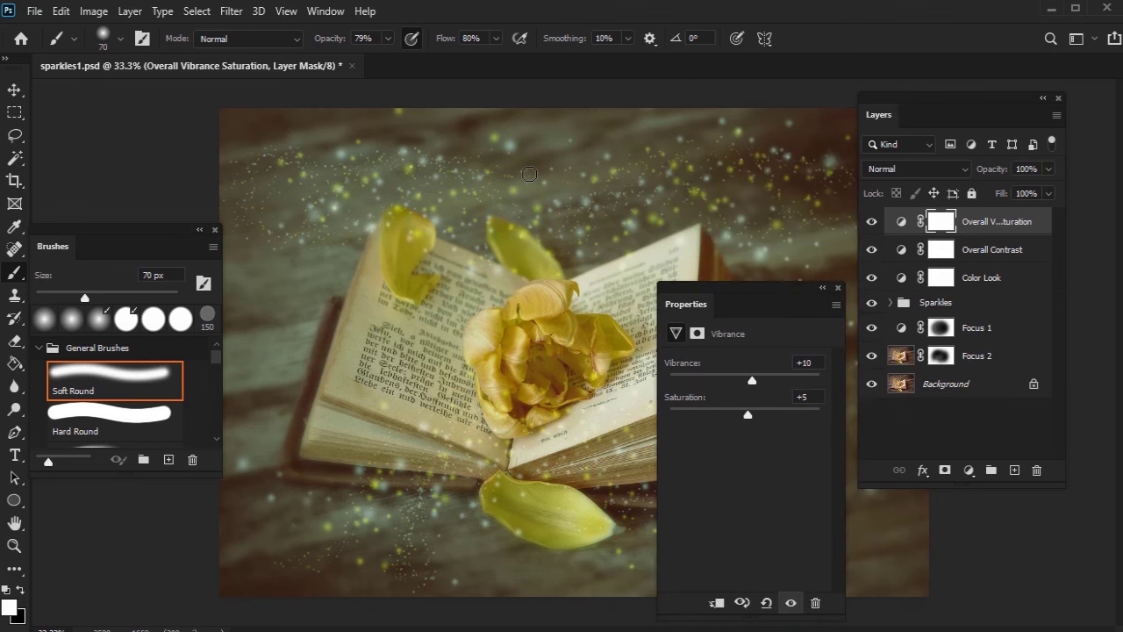
# Add a Levels adjustment layer named Overall Brightness.
pyautogui.click(130, 13)
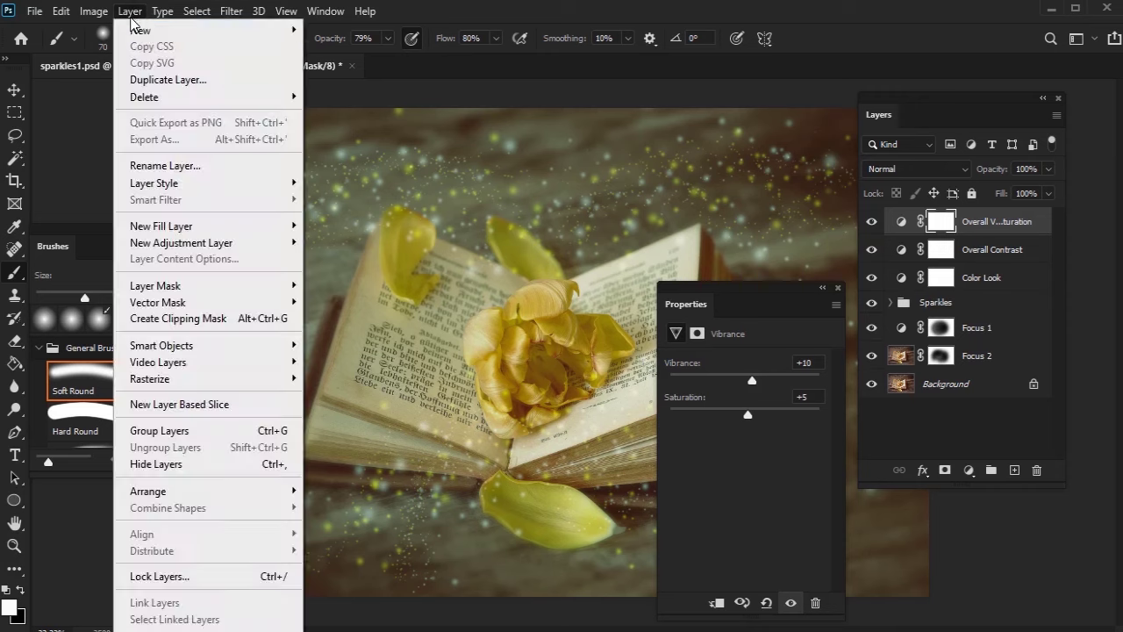
pyautogui.moveTo(185, 252)
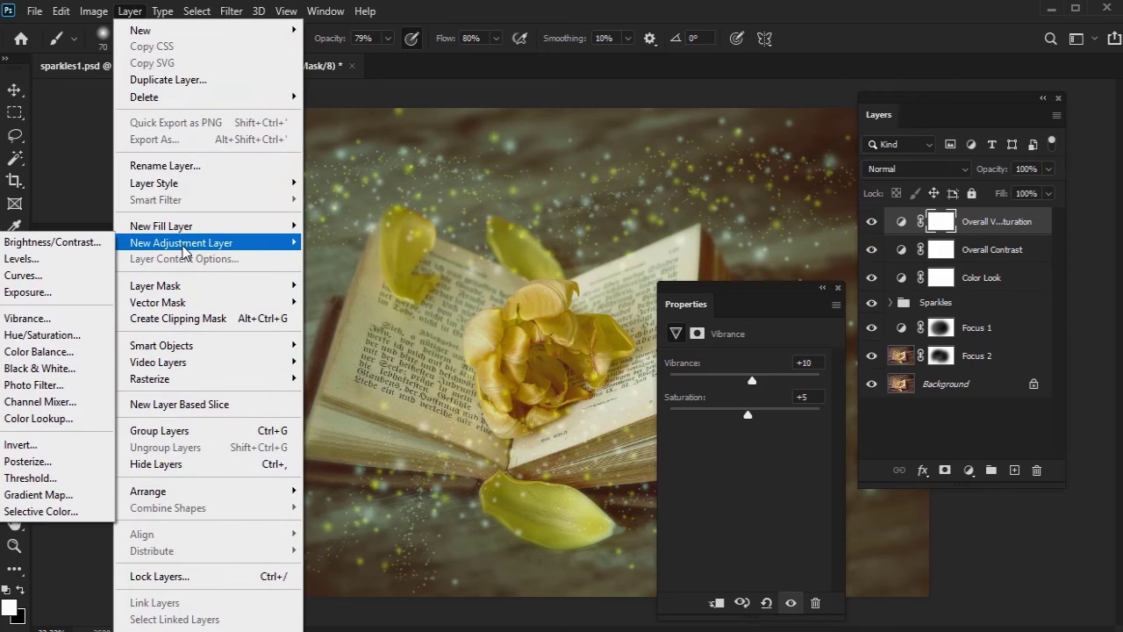
pyautogui.click(61, 268)
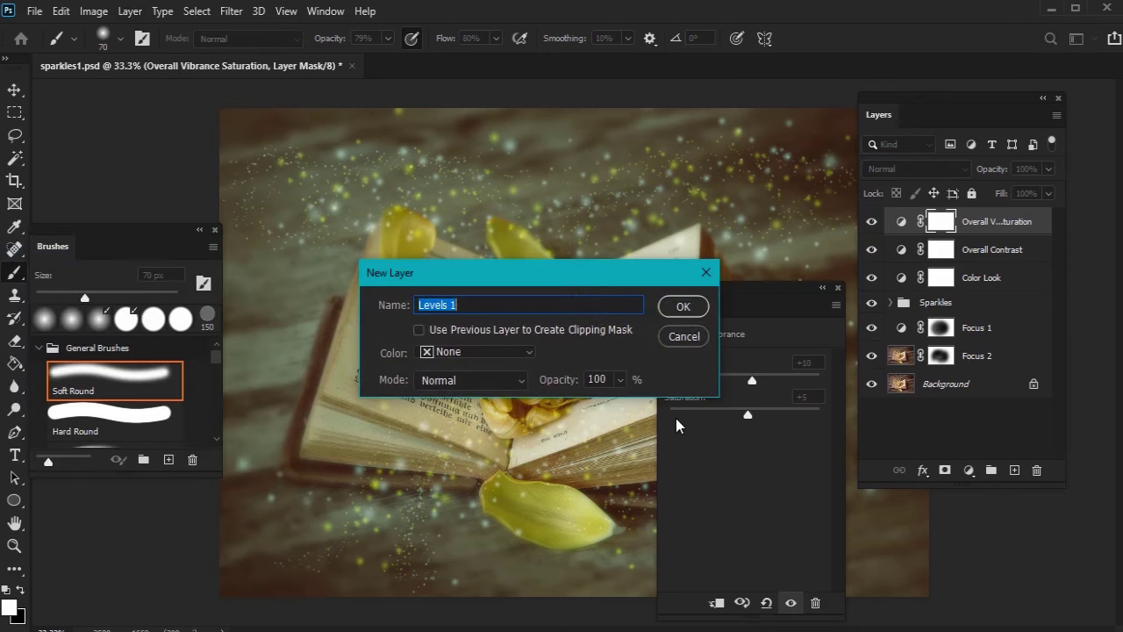
pyautogui.write('Overall Brightness')
pyautogui.press('Return')
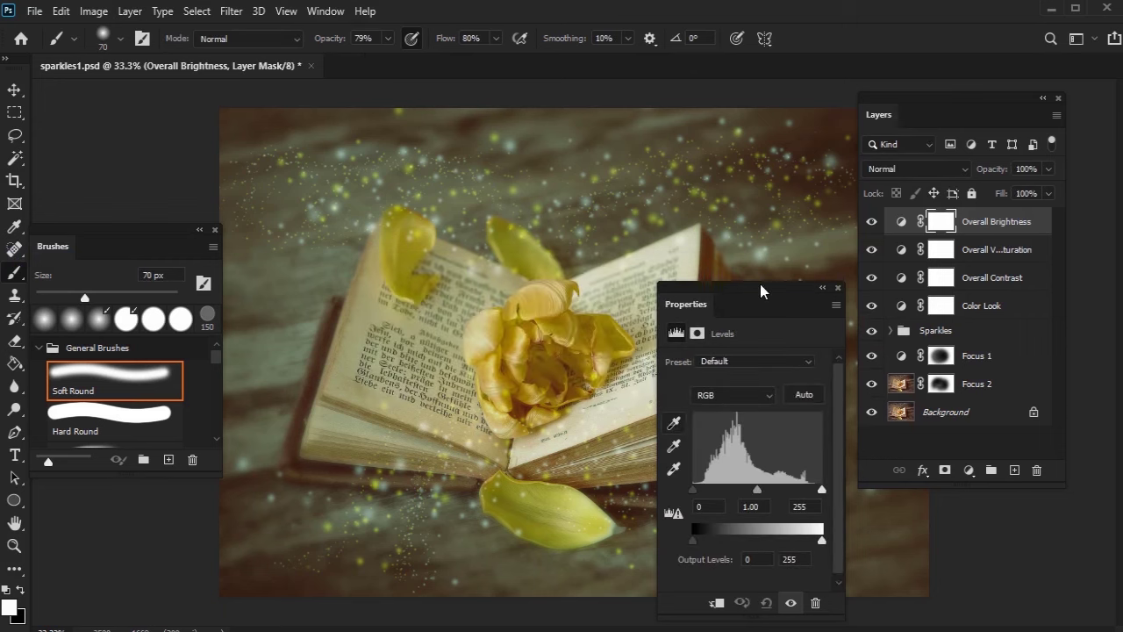
# Lower the white input level to 252, then select all layers down to Background.
pyautogui.moveTo(770, 282); pyautogui.dragTo(741, 144)
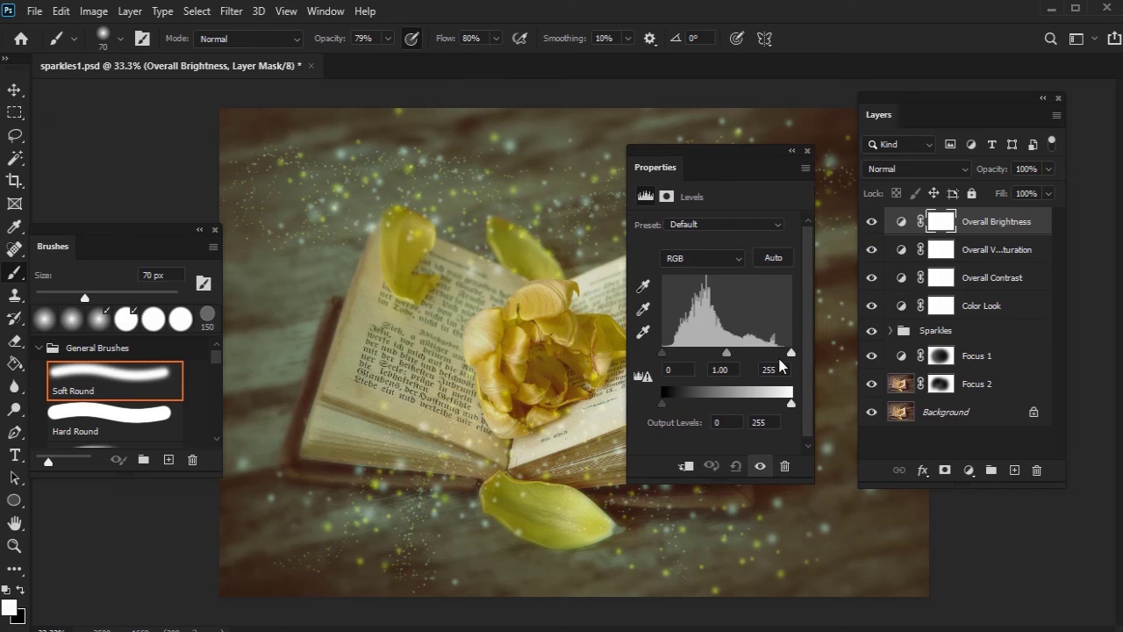
pyautogui.click(767, 368)
pyautogui.write('252')
pyautogui.moveTo(756, 151); pyautogui.dragTo(263, 403)
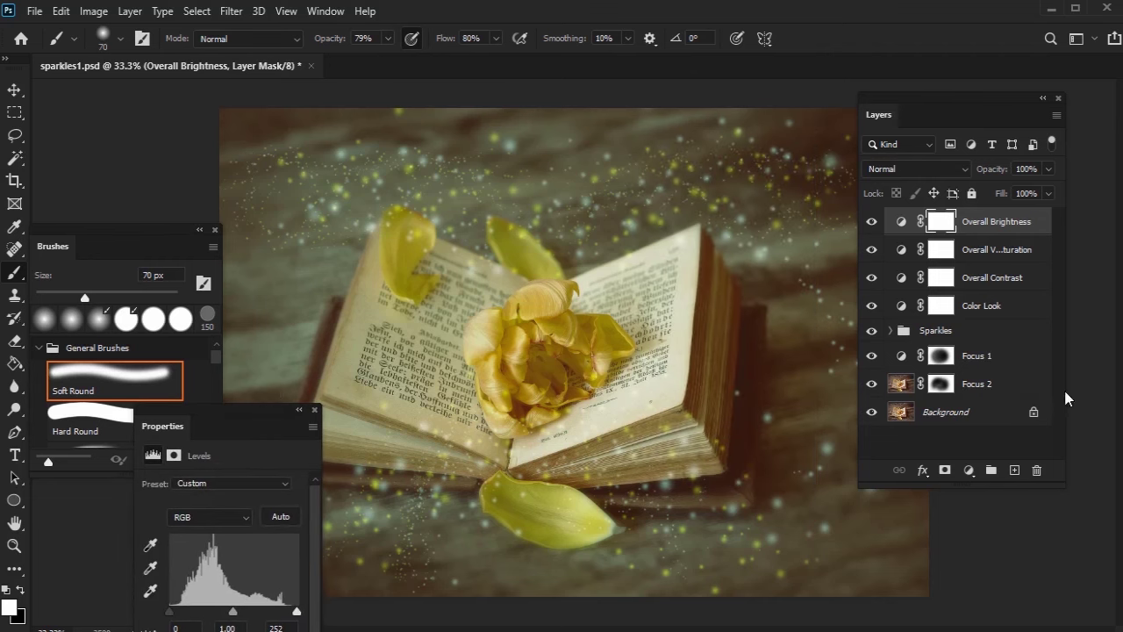
pyautogui.keyDown('shift'); pyautogui.click(1003, 411); pyautogui.keyUp('shift')
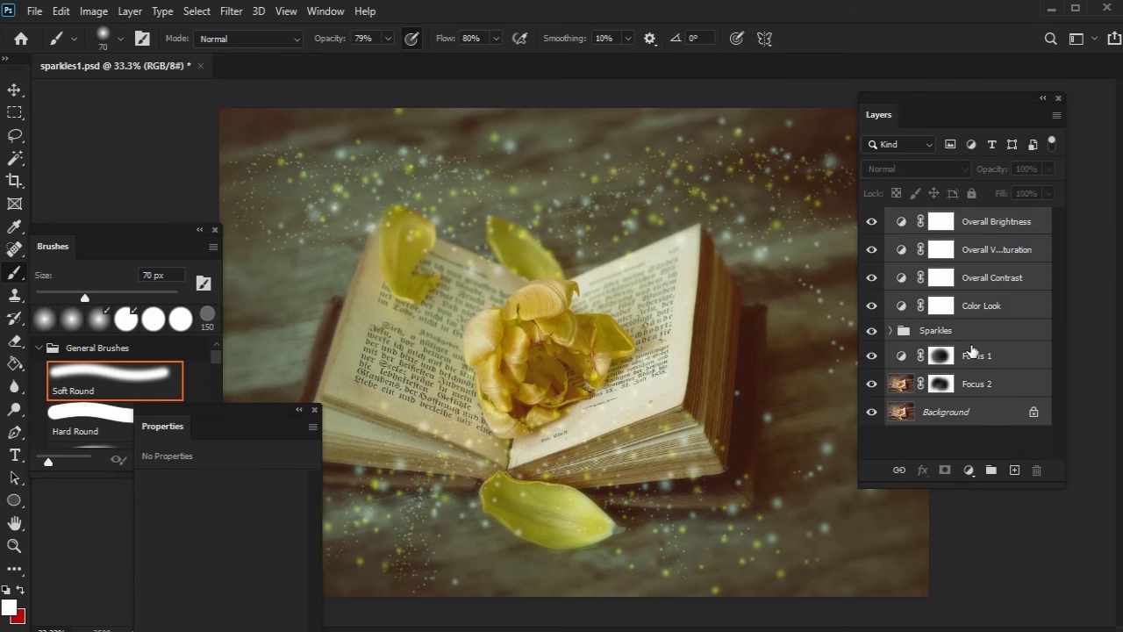
# Duplicate all selected layers and merge the copies into one pixel layer.
pyautogui.rightClick(971, 351)
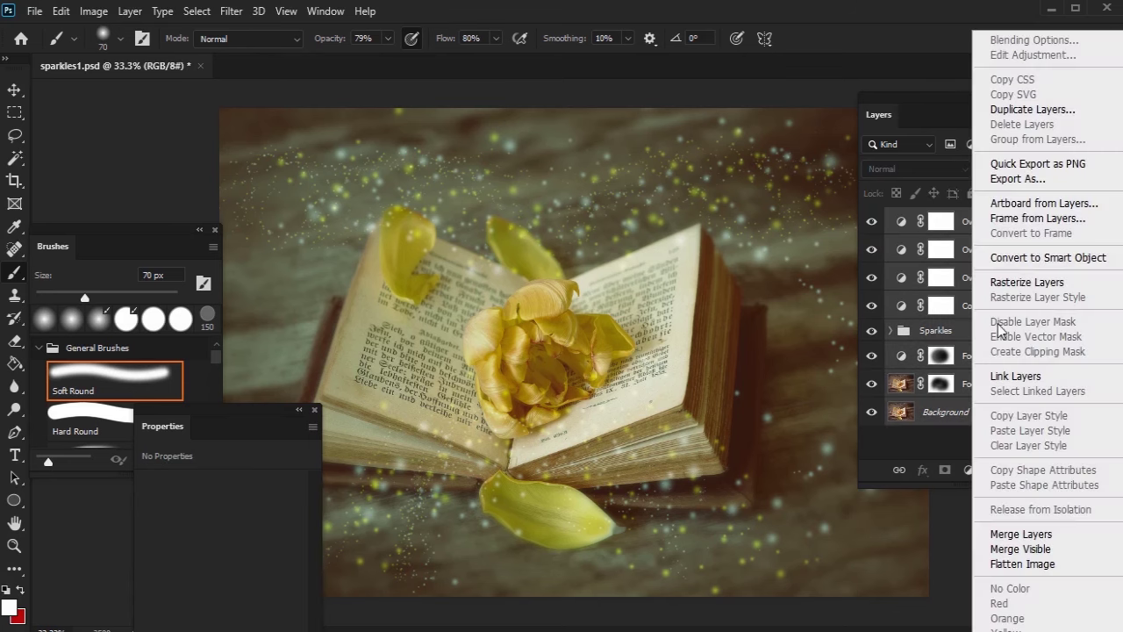
pyautogui.click(1070, 118)
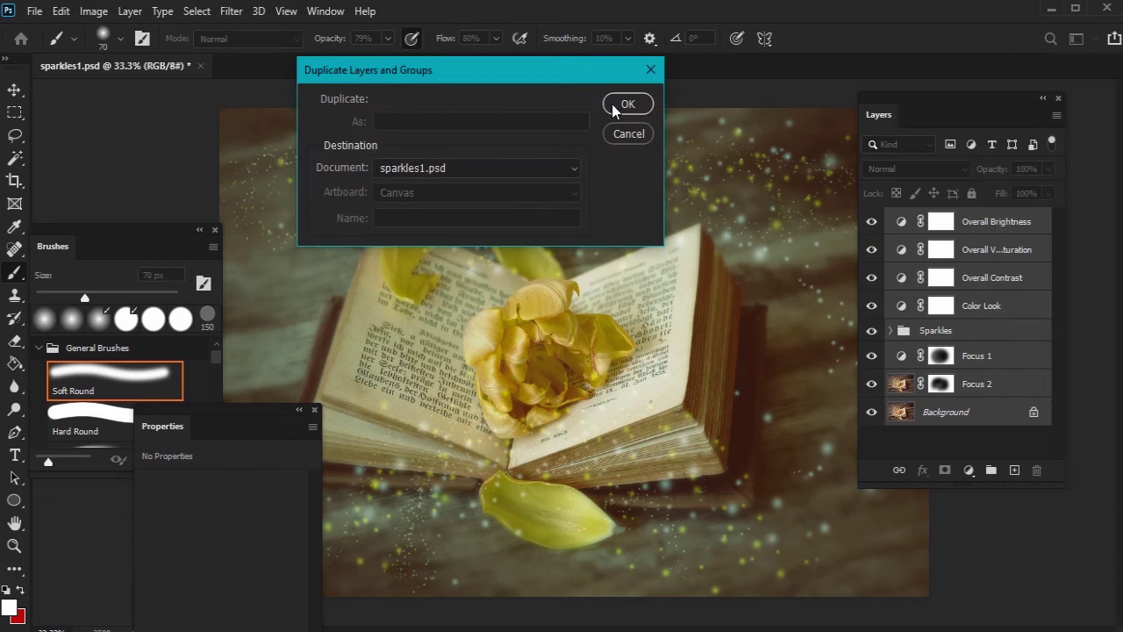
pyautogui.click(614, 104)
pyautogui.rightClick(983, 231)
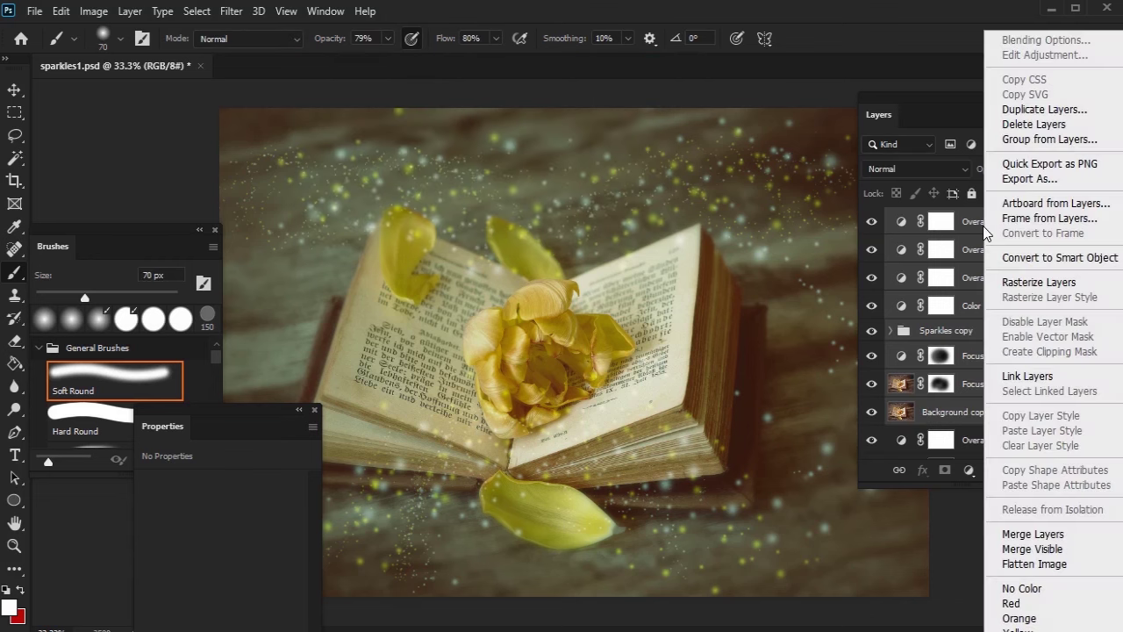
pyautogui.click(1040, 534)
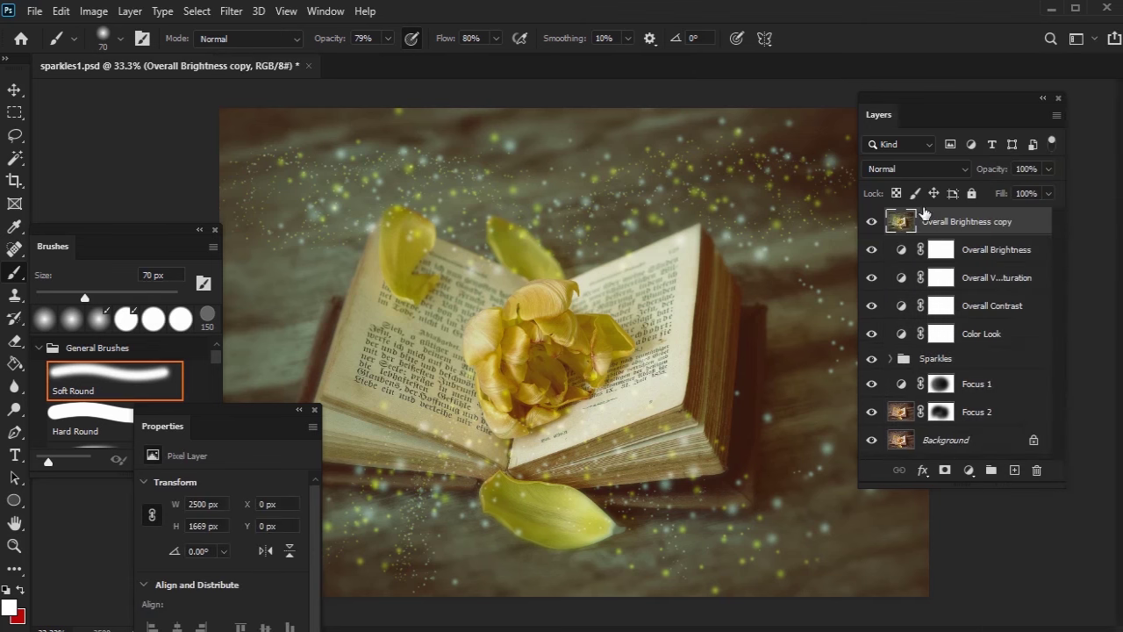
# Desaturate the merged layer and apply a High Pass filter with radius 2.
pyautogui.click(99, 12)
pyautogui.moveTo(123, 54)
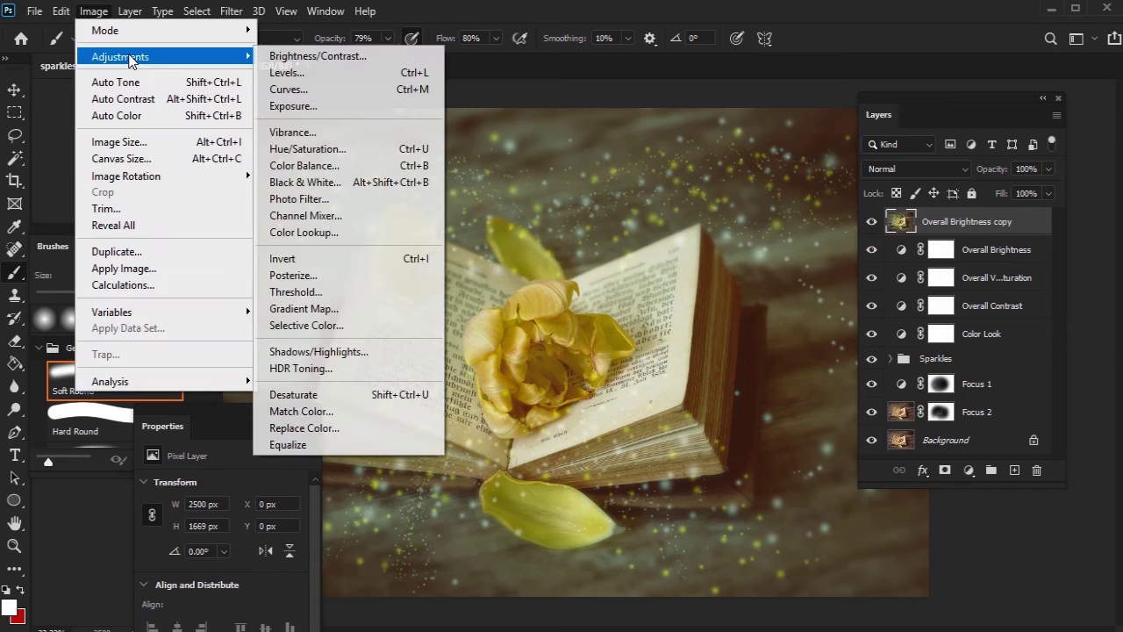
pyautogui.click(296, 394)
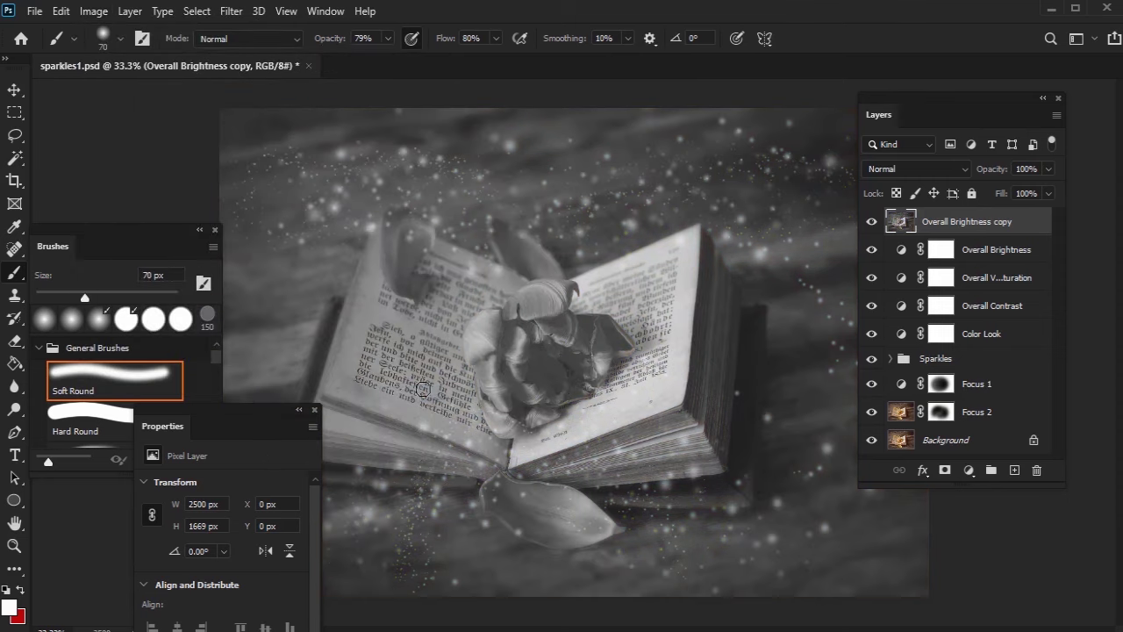
pyautogui.click(232, 11)
pyautogui.moveTo(277, 362)
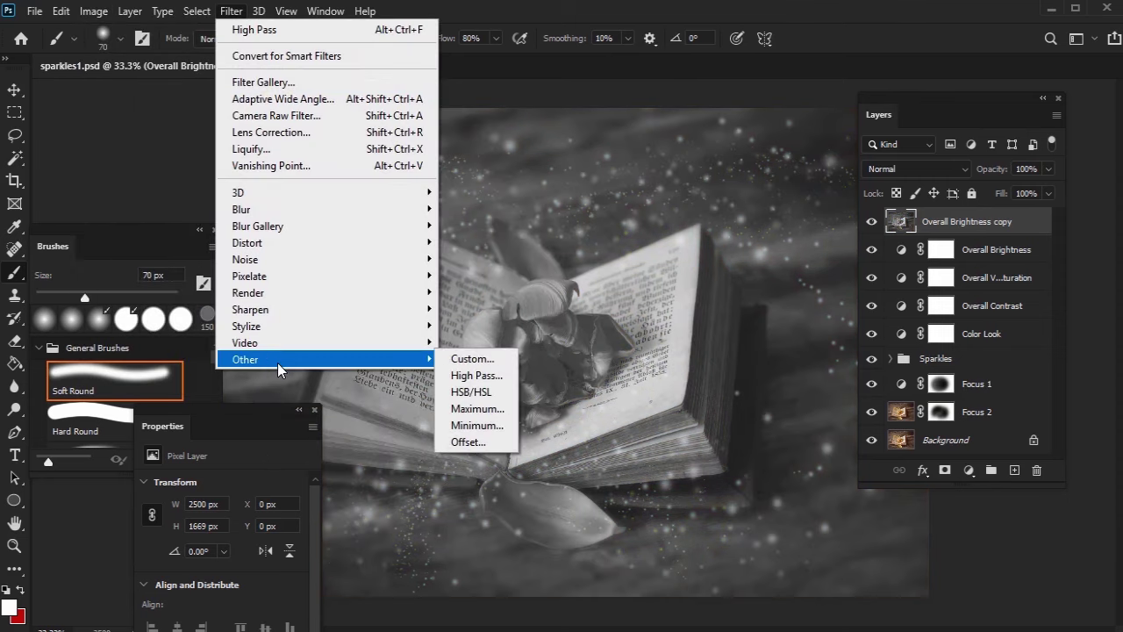
pyautogui.click(470, 377)
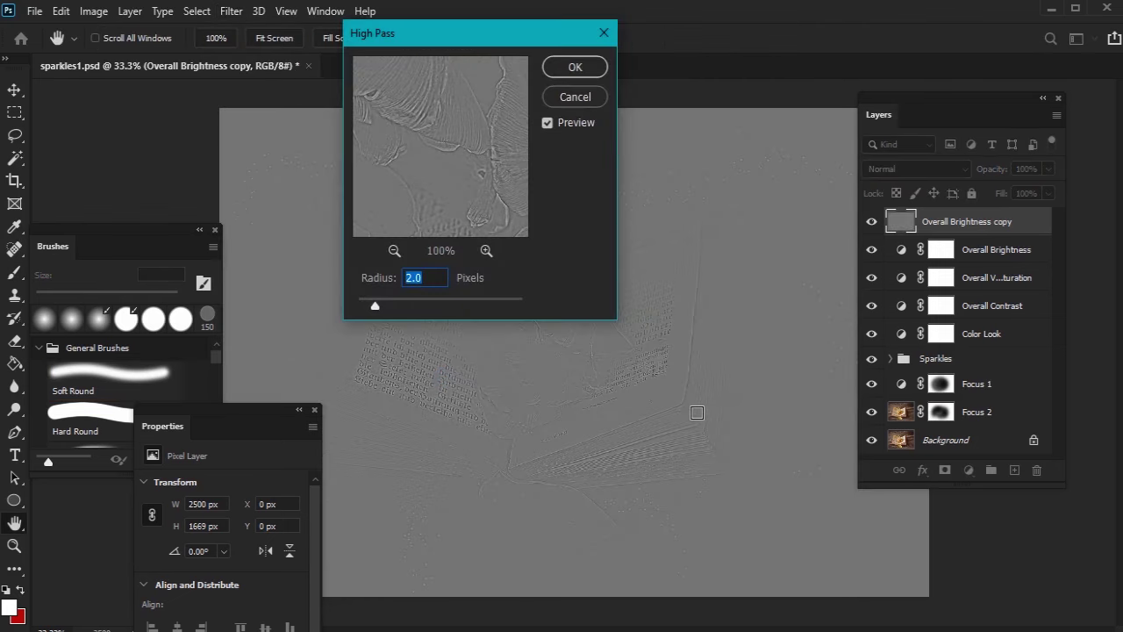
pyautogui.write('2')
pyautogui.click(566, 67)
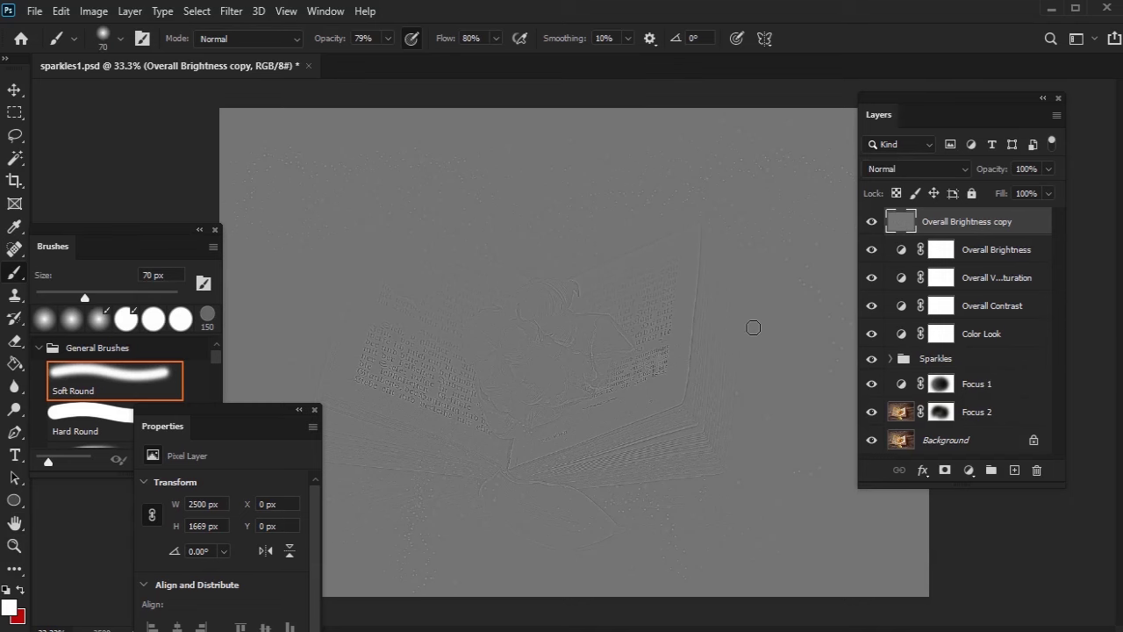
# Blend the sharpening layer as Vivid Light at 50% opacity.
pyautogui.click(918, 171)
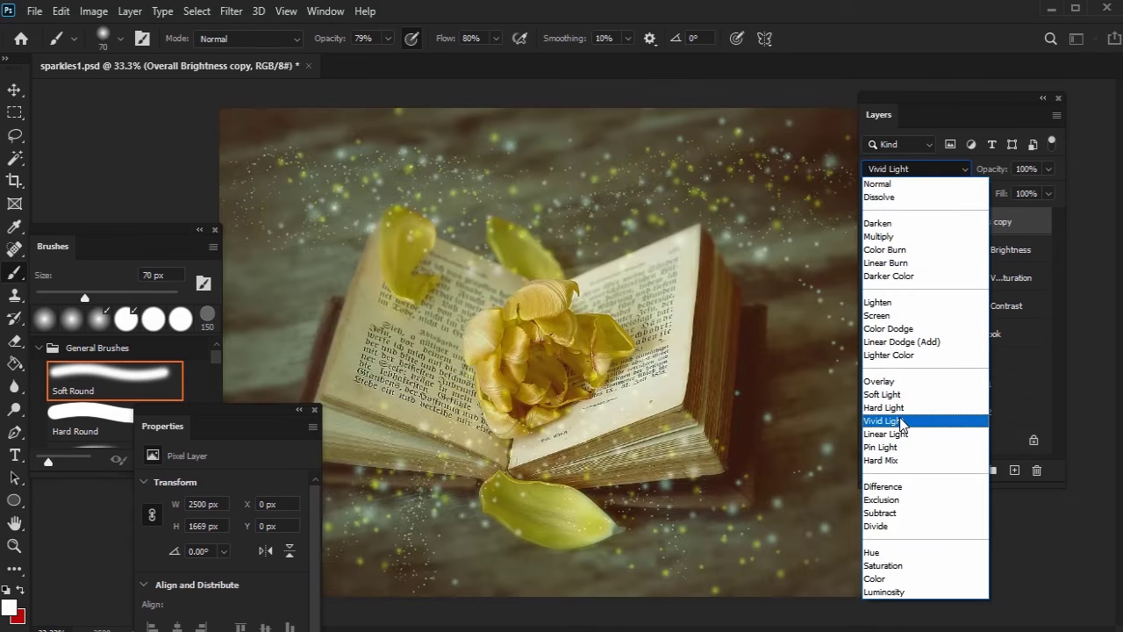
pyautogui.click(902, 422)
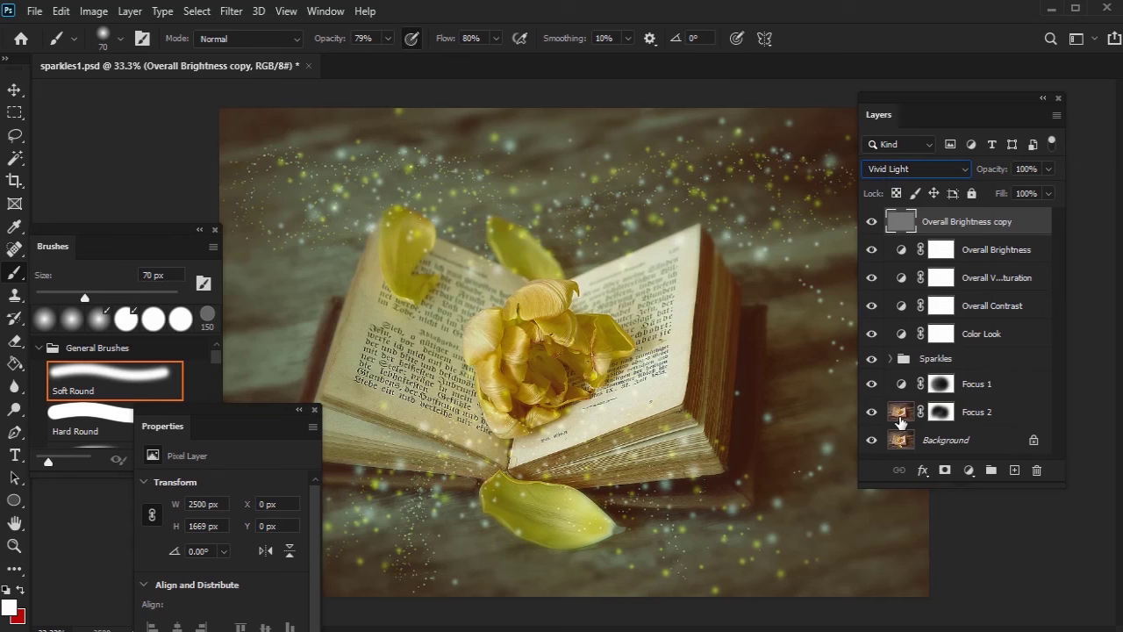
pyautogui.click(1040, 167)
pyautogui.write('50')
# Rename the merged layer to Overall Sharpening and close the Properties panel.
pyautogui.doubleClick(1006, 229)
pyautogui.write('Ove')
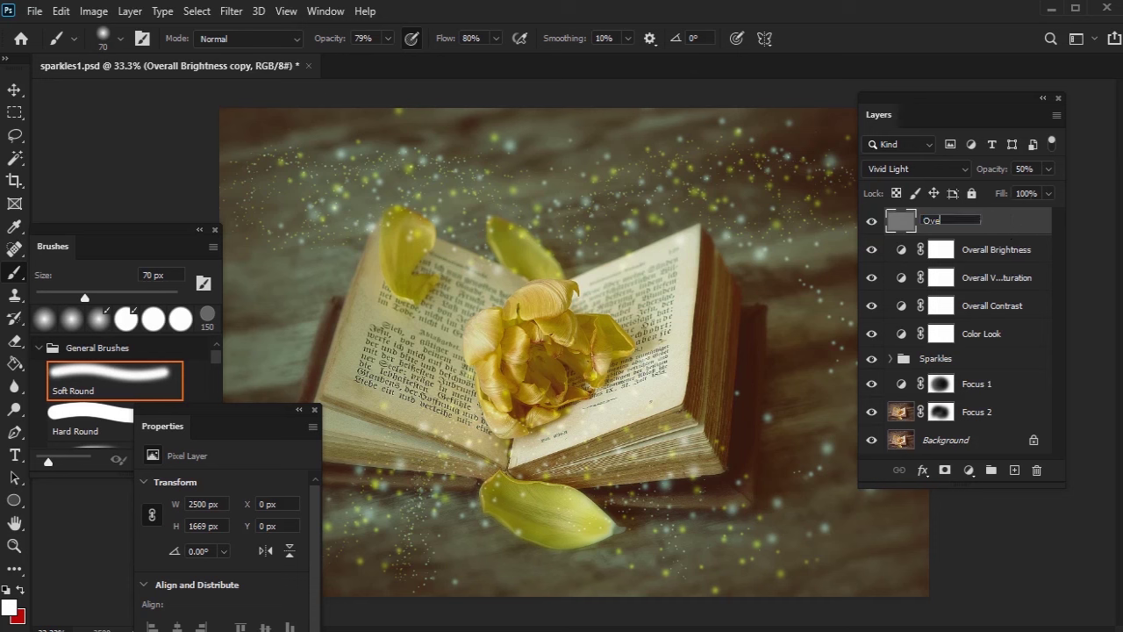
pyautogui.write('rall Sharpening')
pyautogui.press('Return')
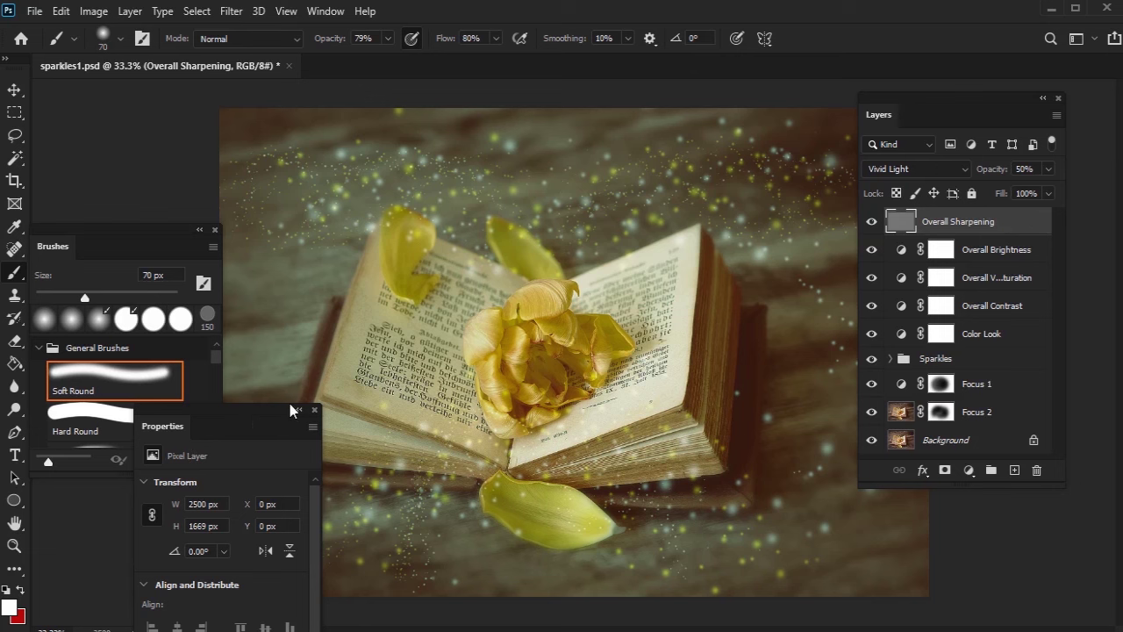
pyautogui.click(314, 409)
# Close the Brushes panel, zoom to 50%, and pan to centre the book and tulip.
pyautogui.click(216, 230)
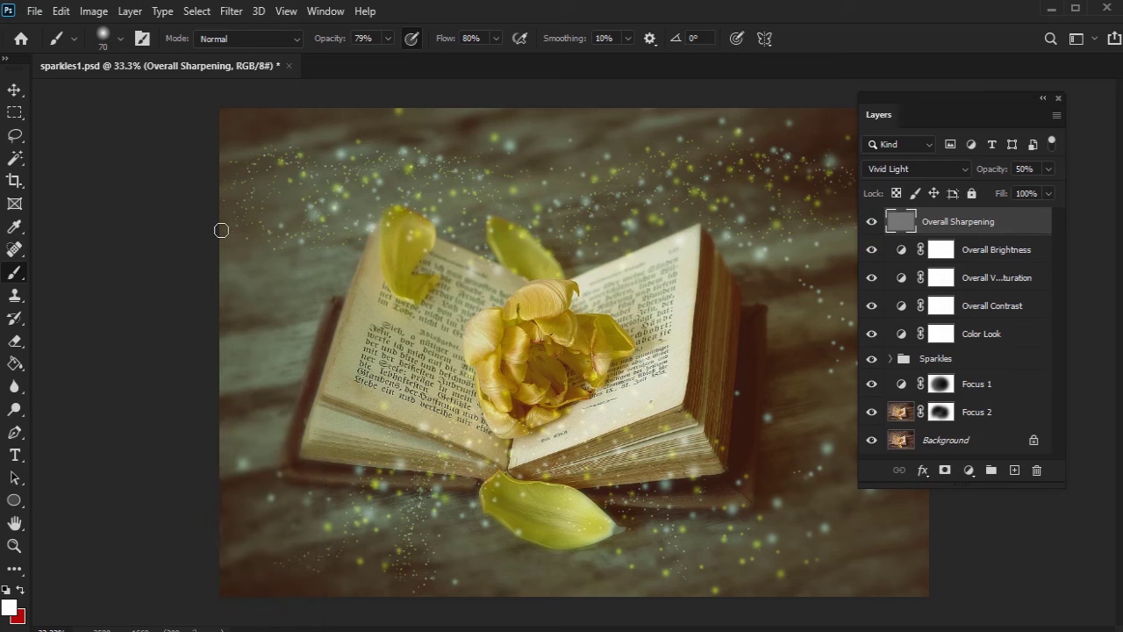
pyautogui.press('h')
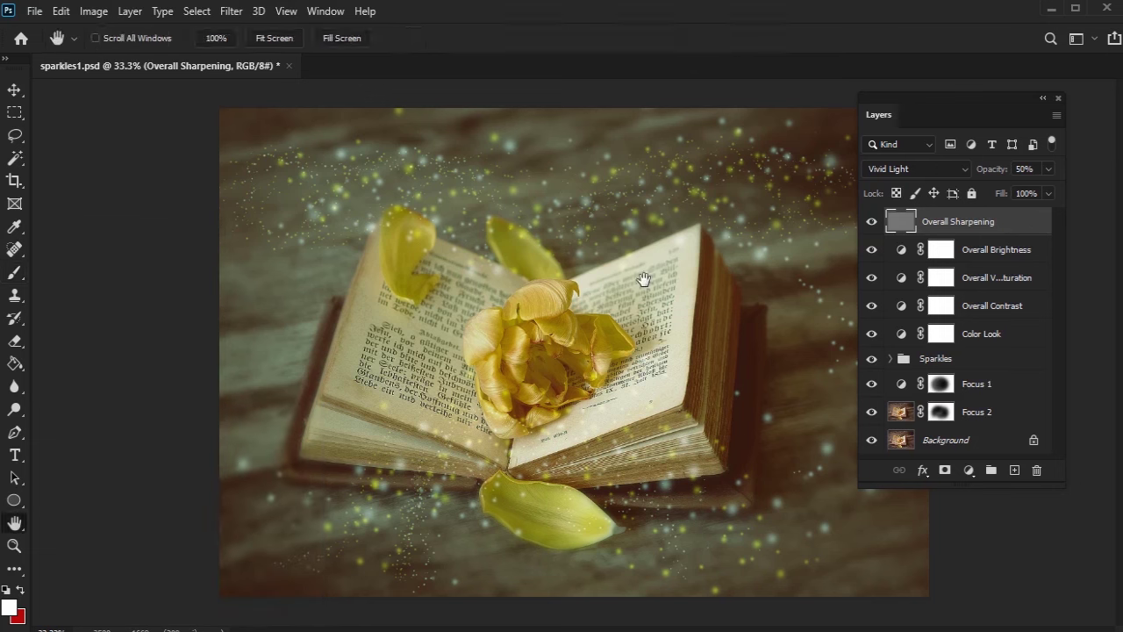
pyautogui.hotkey('ctrl', '+')
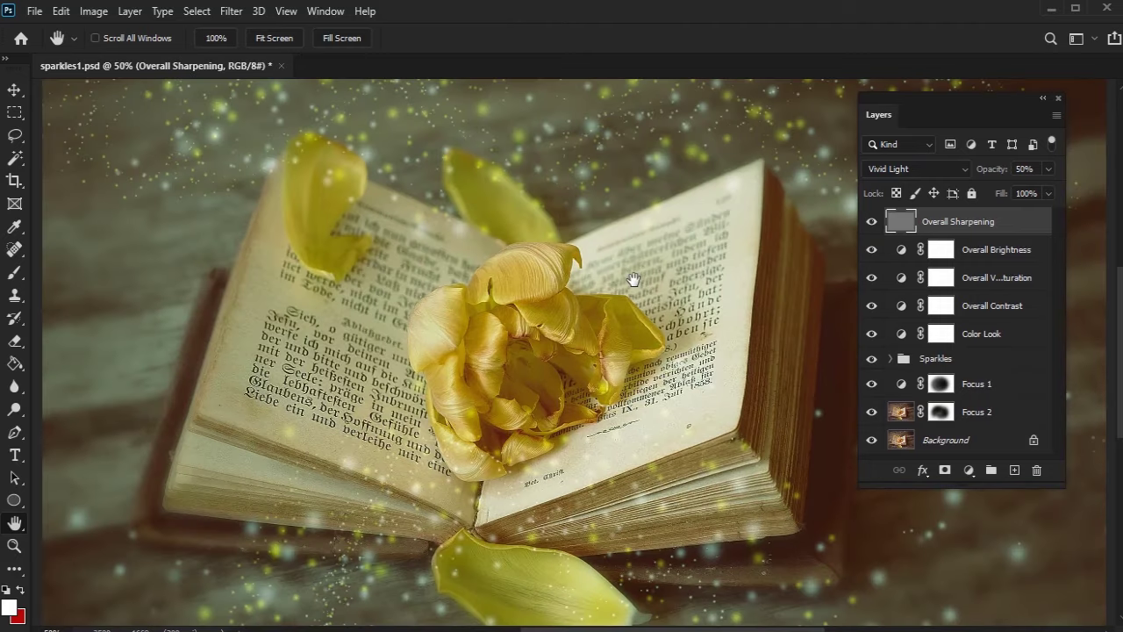
pyautogui.moveTo(641, 280); pyautogui.dragTo(554, 249)
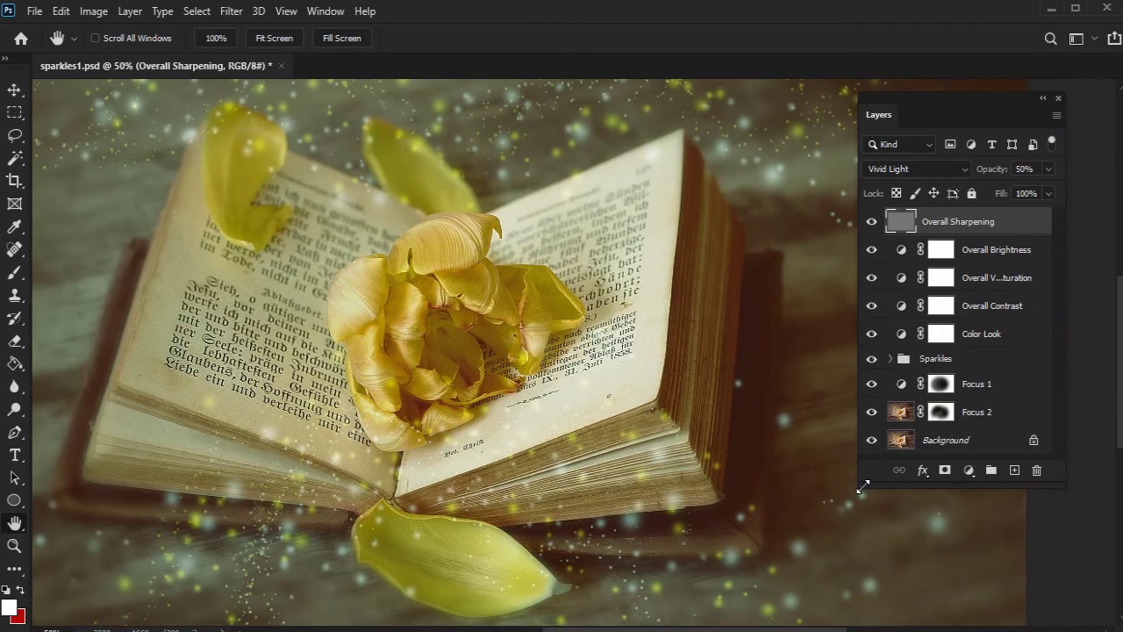